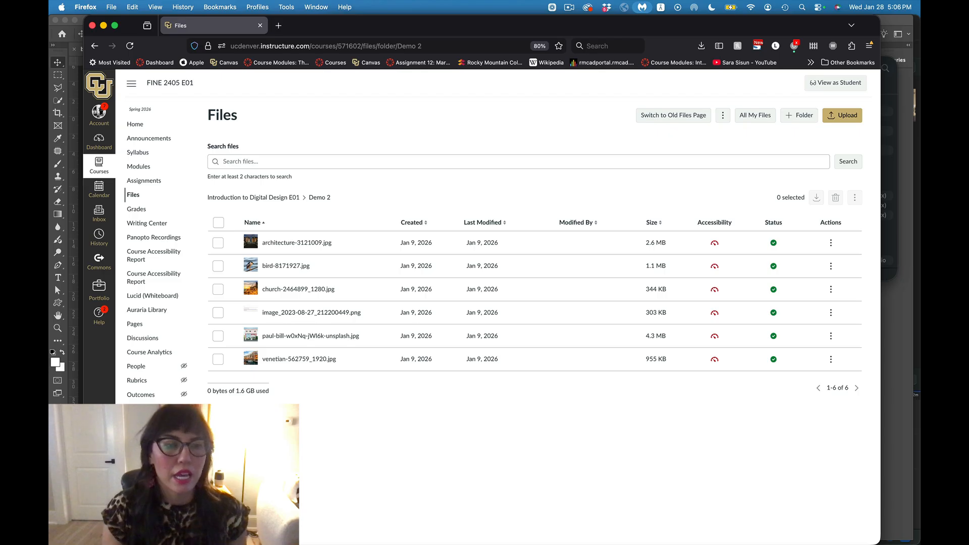
# - Switch to Finder and open the "Demo___export 2" folder in Downloads
pyautogui.click(192, 530)
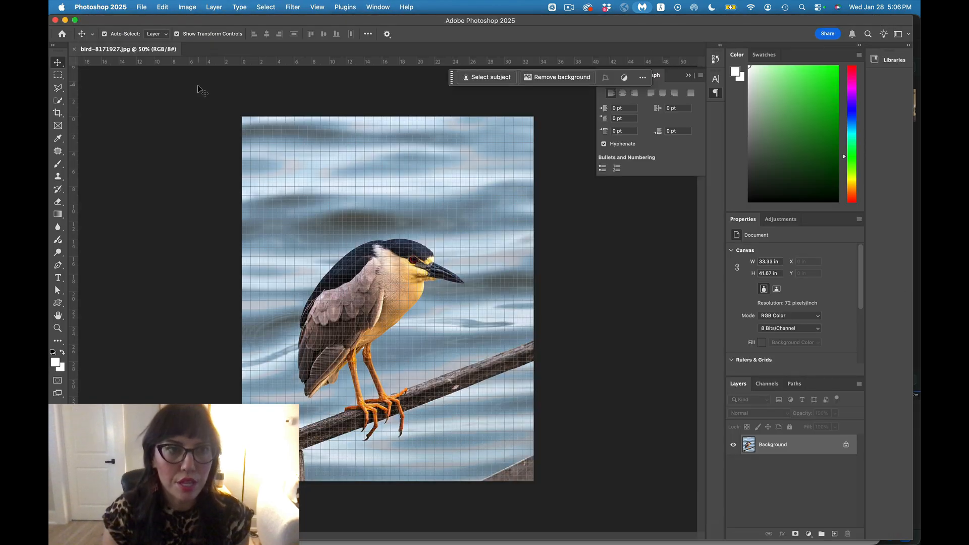
pyautogui.moveTo(193, 543)
pyautogui.click(117, 530)
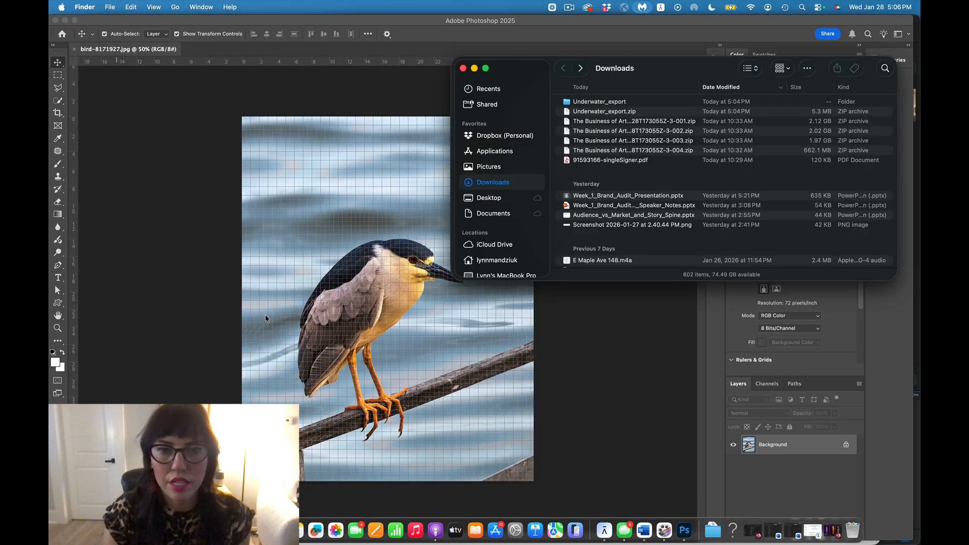
pyautogui.scroll(-3, 595, 150)
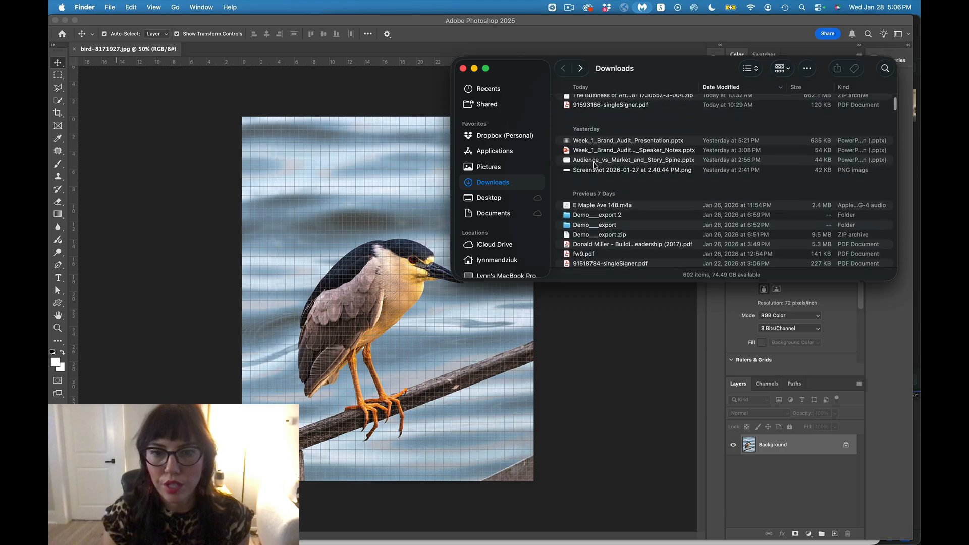
pyautogui.click(593, 195)
pyautogui.doubleClick(593, 195)
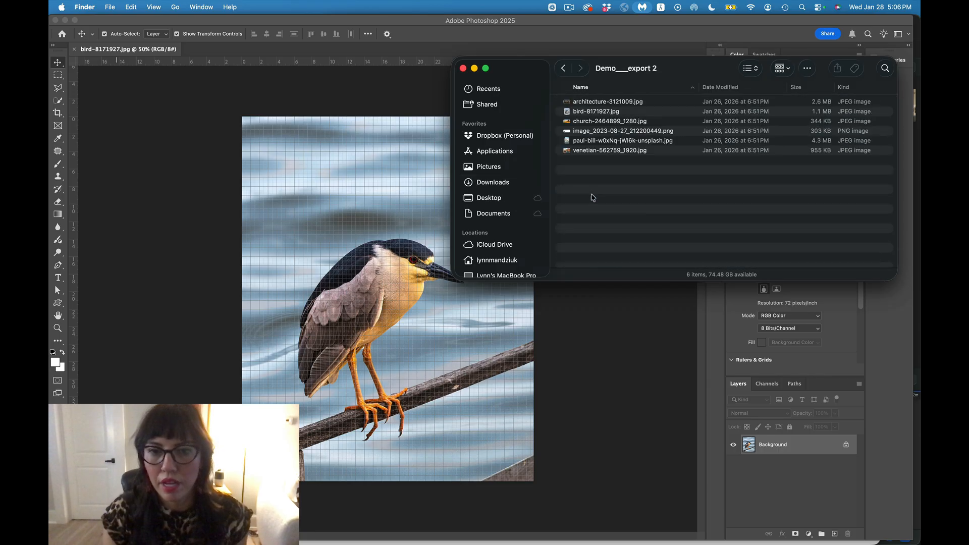
# - Open the JPEG file ending in w0xNq-jWI6k-unsplash.jpg from the folder in Photoshop
pyautogui.click(600, 104)
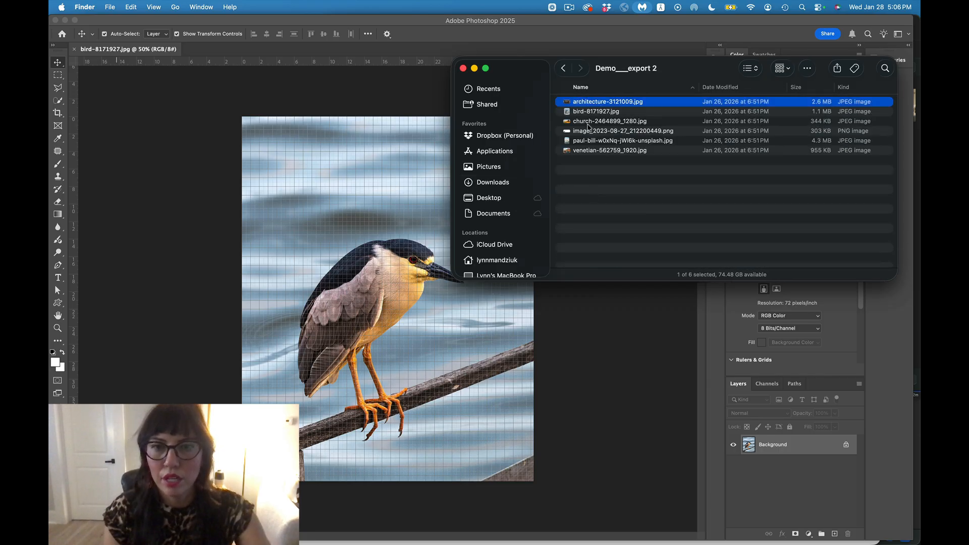
pyautogui.click(592, 141)
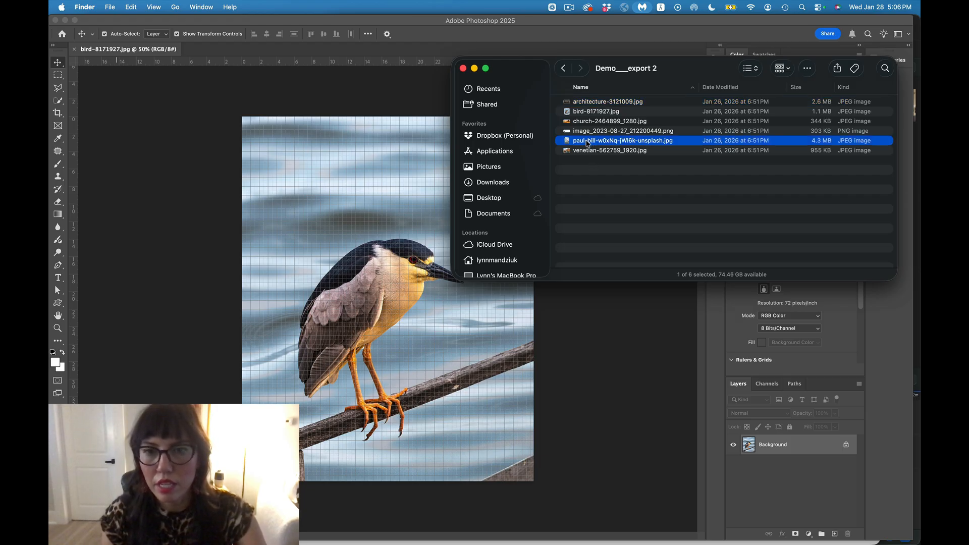
pyautogui.rightClick(588, 142)
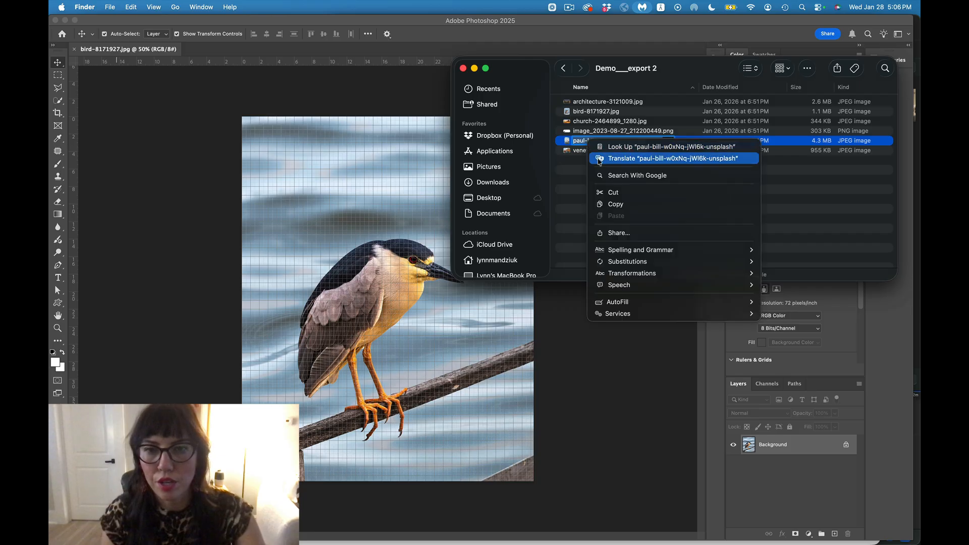
pyautogui.click(574, 175)
pyautogui.click(684, 145)
pyautogui.rightClick(685, 146)
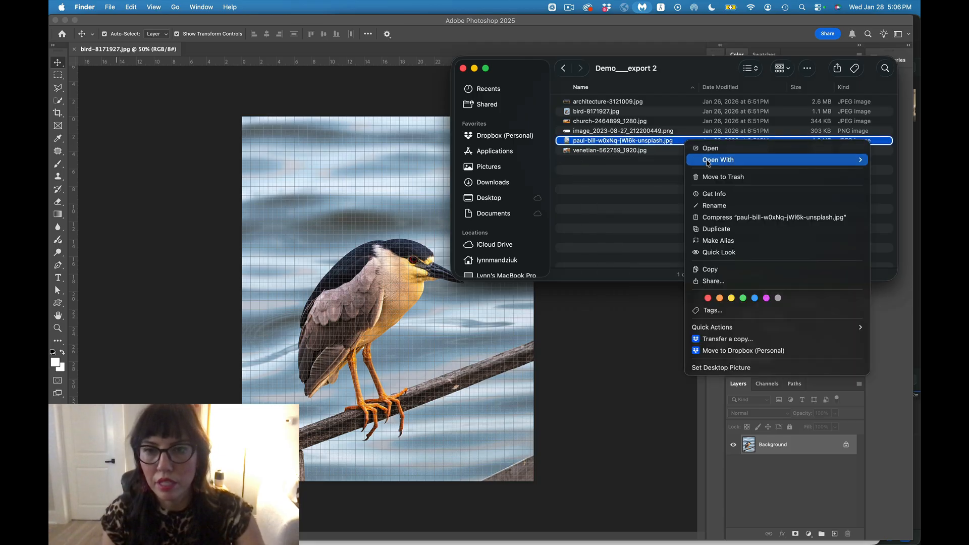
pyautogui.moveTo(712, 160)
pyautogui.click(634, 223)
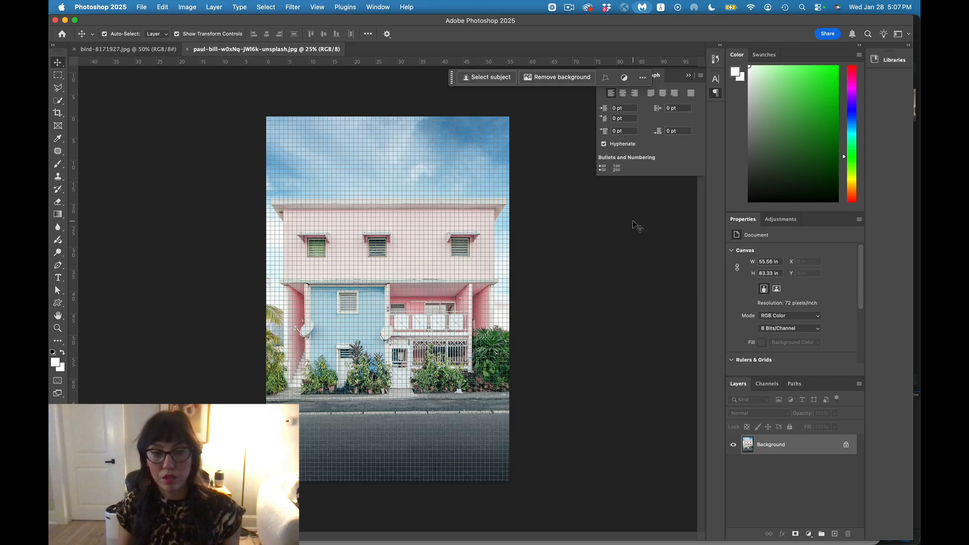
# - Hide the grid overlay on the building photo
pyautogui.click(315, 7)
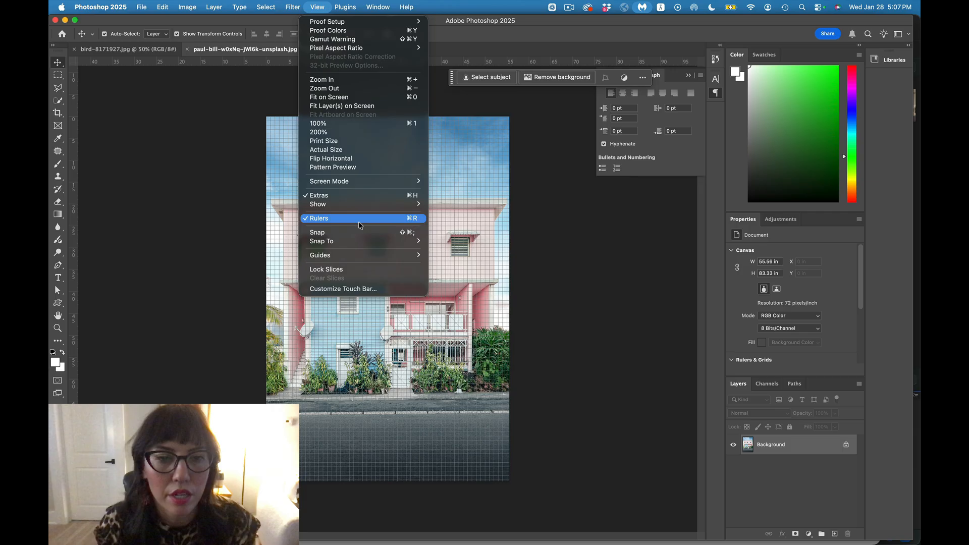
pyautogui.click(465, 230)
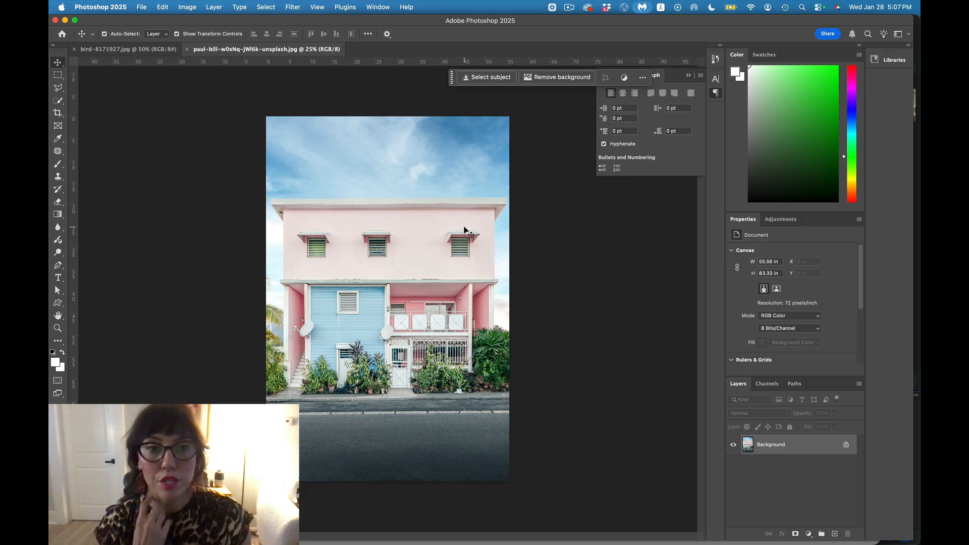
# - Try a Levels adjustment directly on the Background layer with the shadow input at 139, and cancel it
pyautogui.click(188, 7)
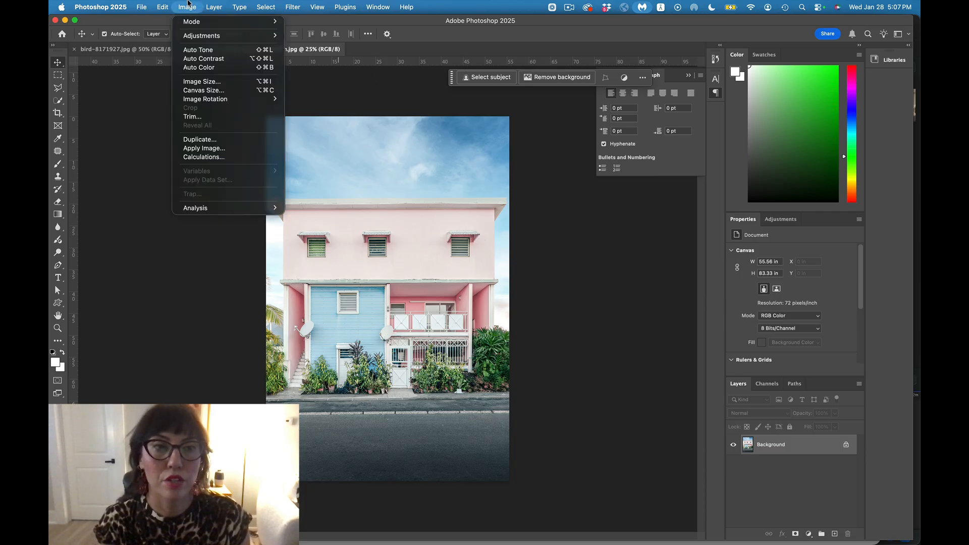
pyautogui.click(188, 3)
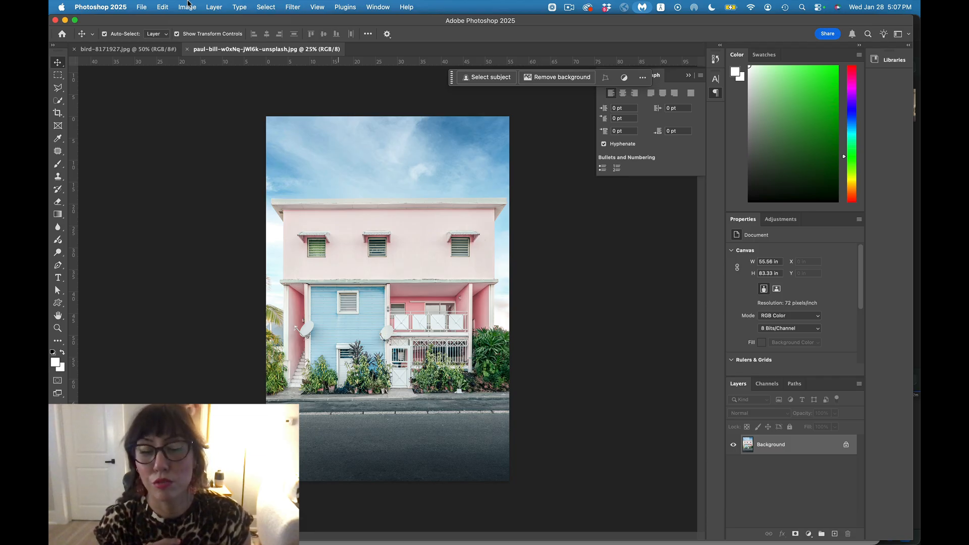
pyautogui.click(187, 3)
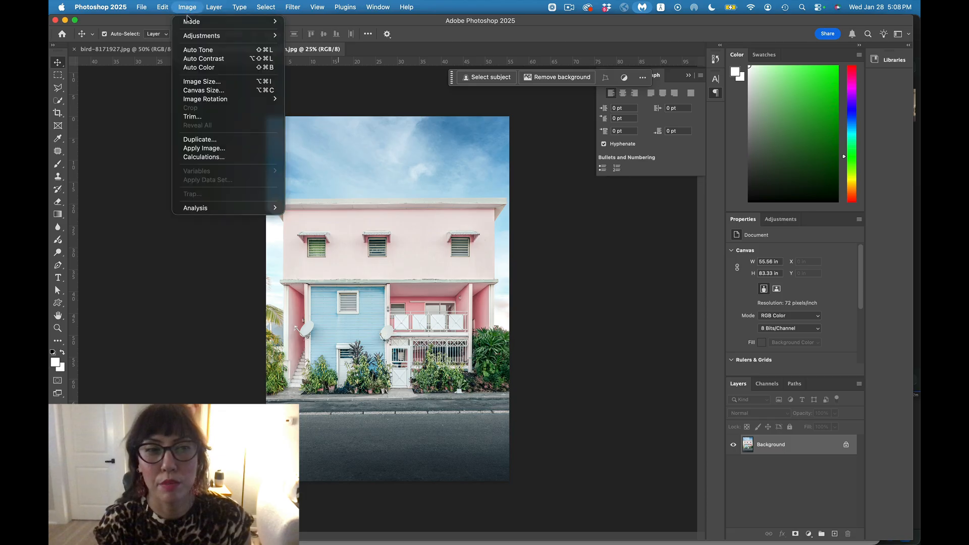
pyautogui.moveTo(195, 38)
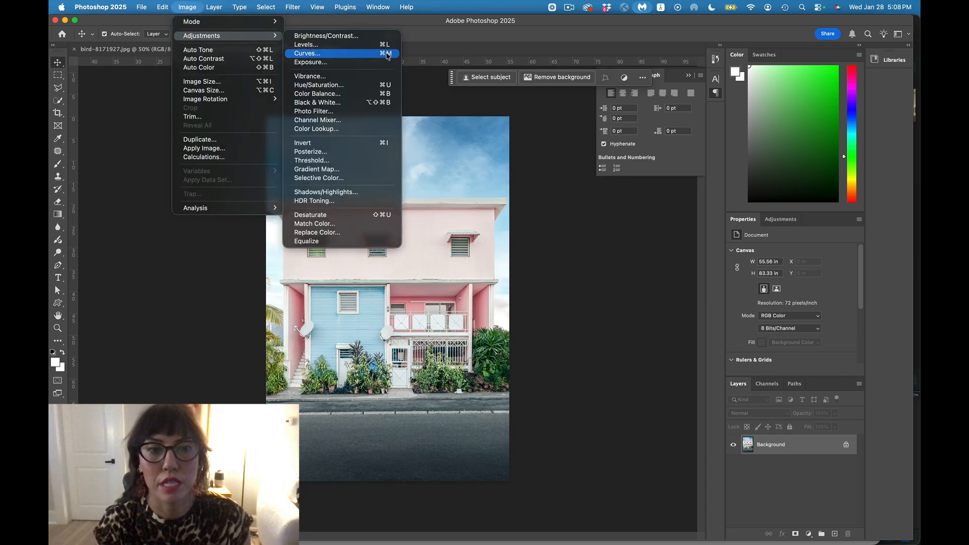
pyautogui.click(361, 45)
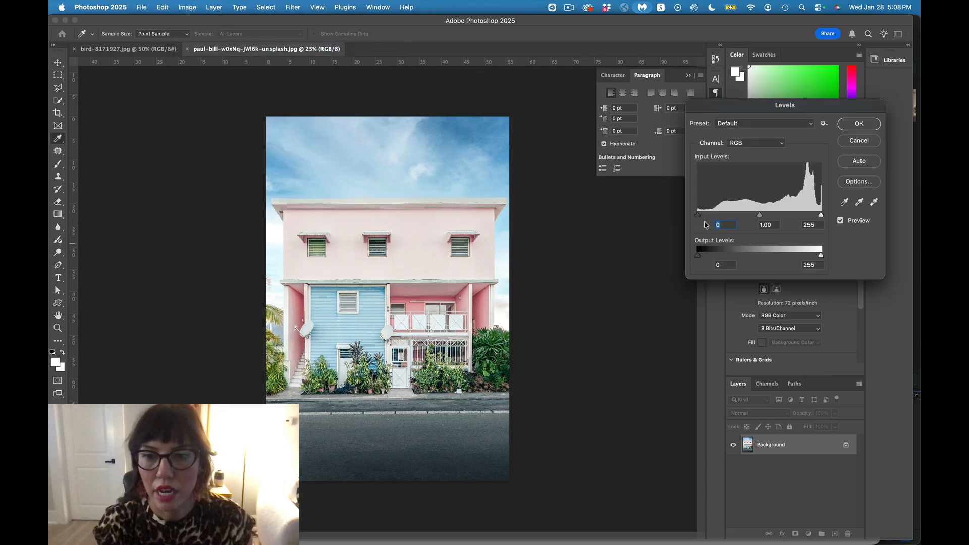
pyautogui.moveTo(698, 215); pyautogui.dragTo(766, 217)
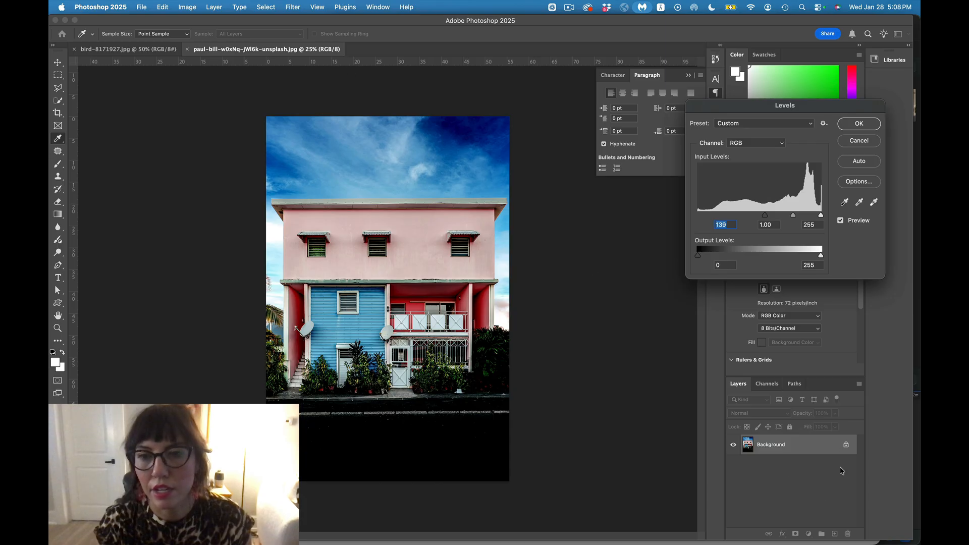
pyautogui.click(859, 141)
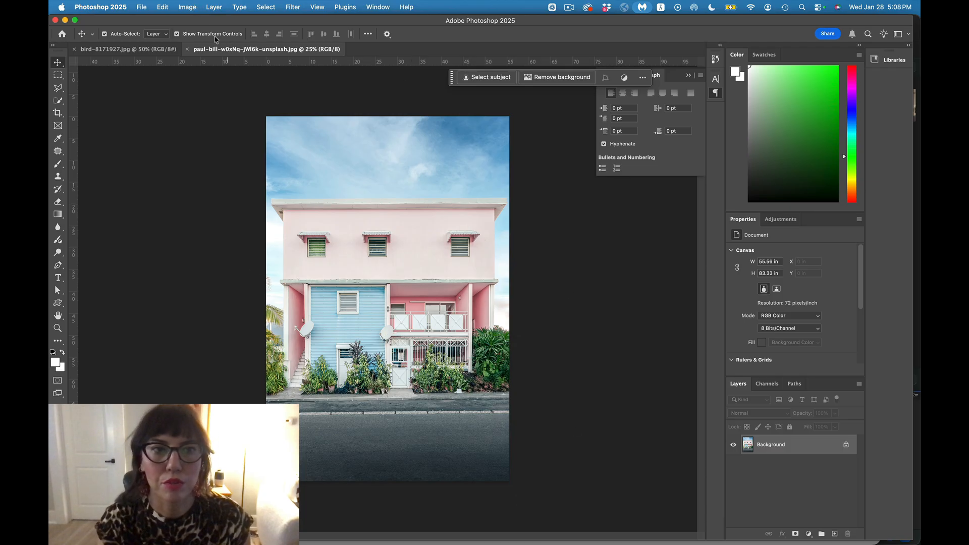
# - Add a Levels adjustment layer above the Background and set its input levels to about 40, 1.23 and 233
pyautogui.click(183, 4)
pyautogui.moveTo(214, 5)
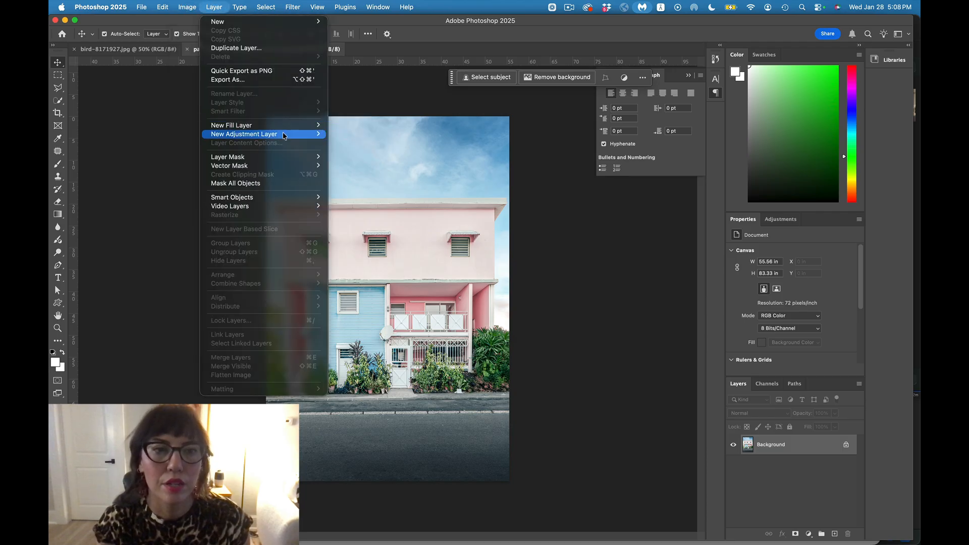
pyautogui.moveTo(285, 134)
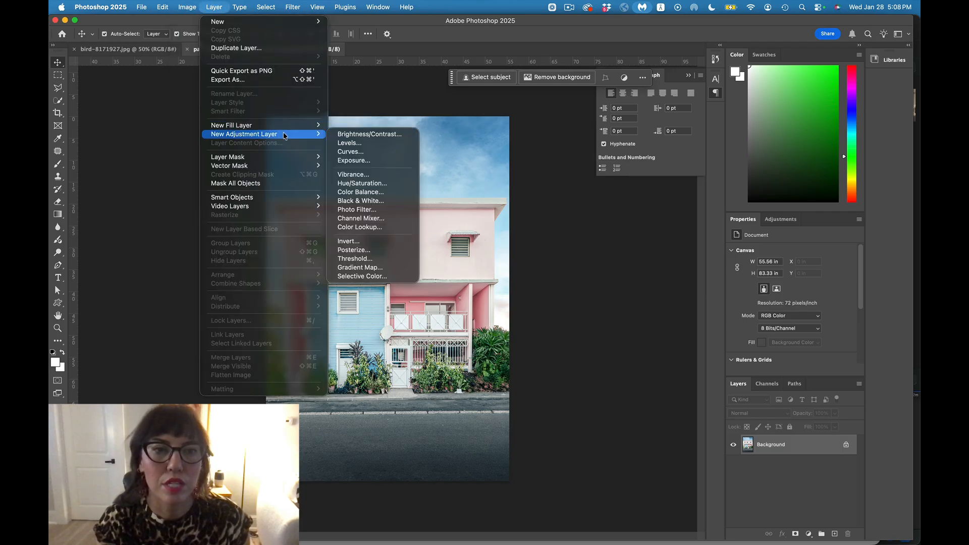
pyautogui.click(359, 143)
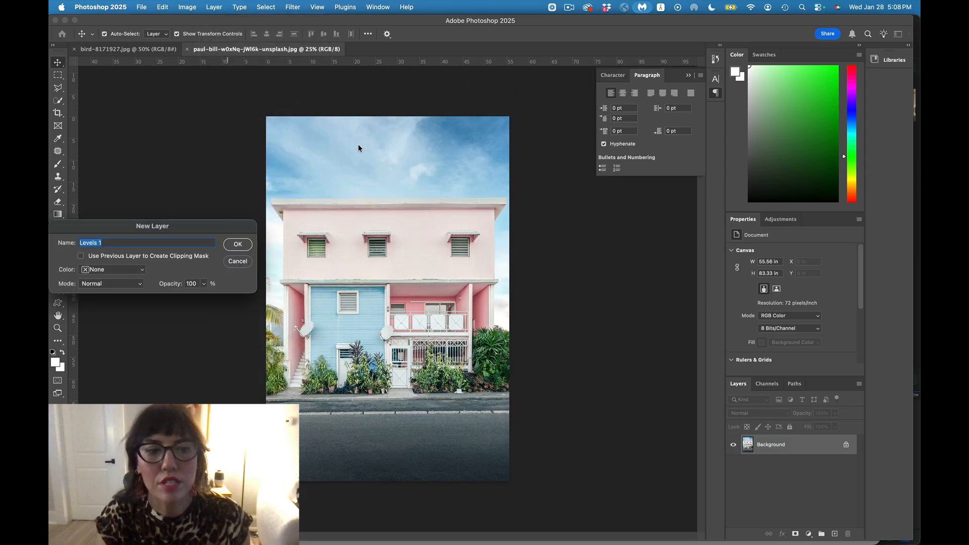
pyautogui.click(236, 244)
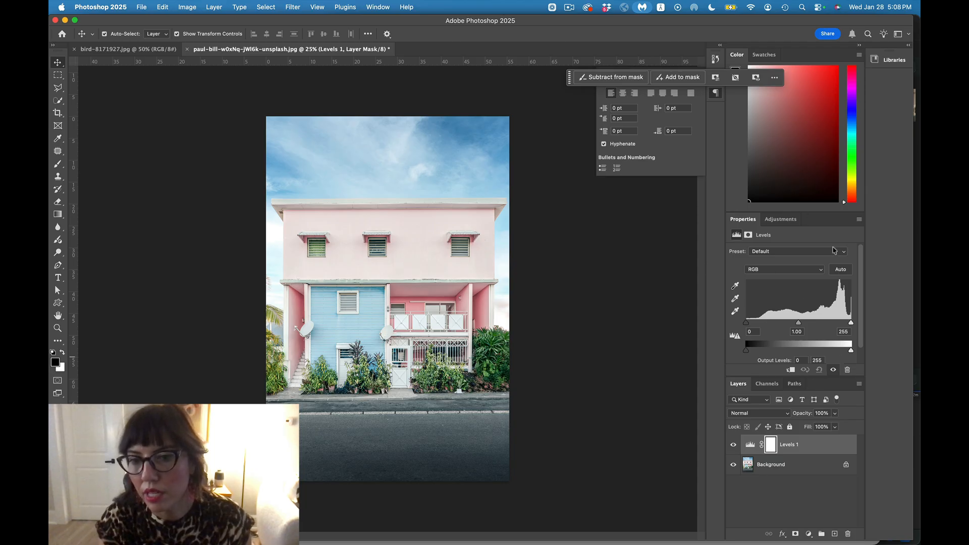
pyautogui.moveTo(747, 326); pyautogui.dragTo(842, 326)
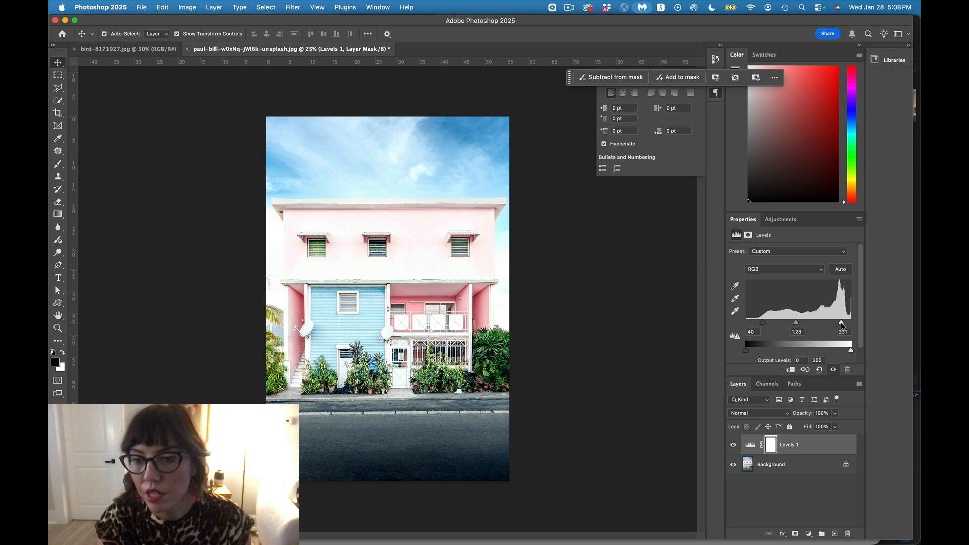
# - Sample the Levels white point from the white balcony panels and the black point from the awning of the upper-right window
pyautogui.click(735, 313)
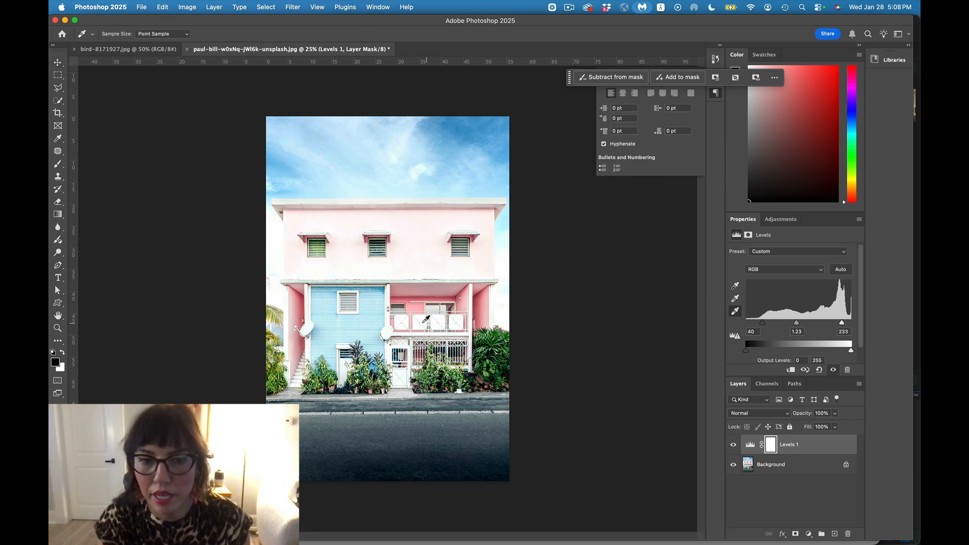
pyautogui.click(419, 322)
pyautogui.click(735, 286)
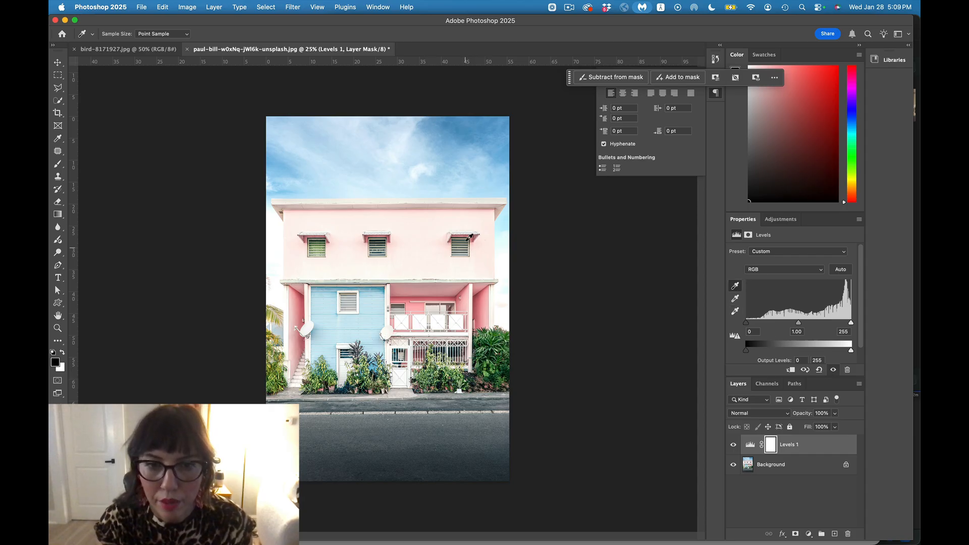
pyautogui.click(469, 236)
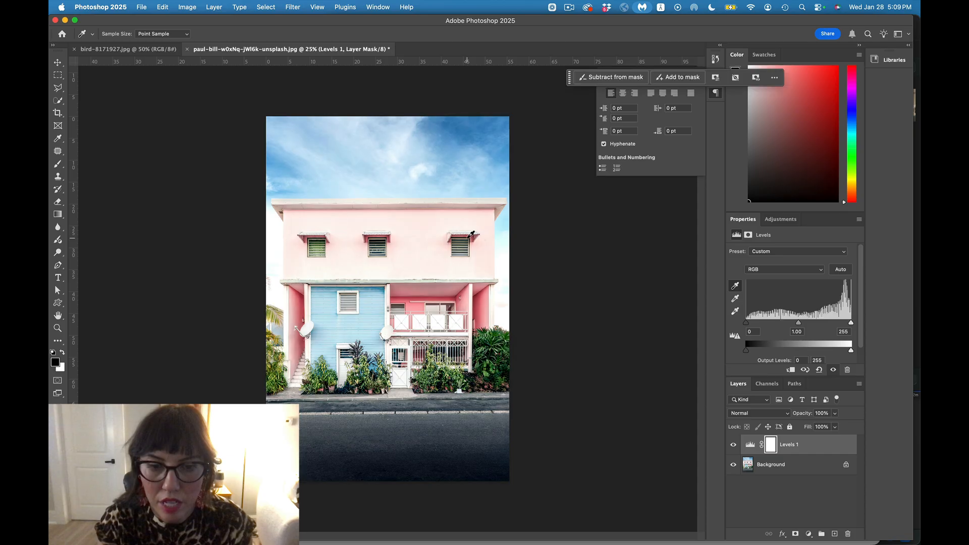
# - Darken the midtones of the Levels adjustment layer to 0.47, with the output levels at 0 and 255
pyautogui.moveTo(799, 323); pyautogui.dragTo(820, 325)
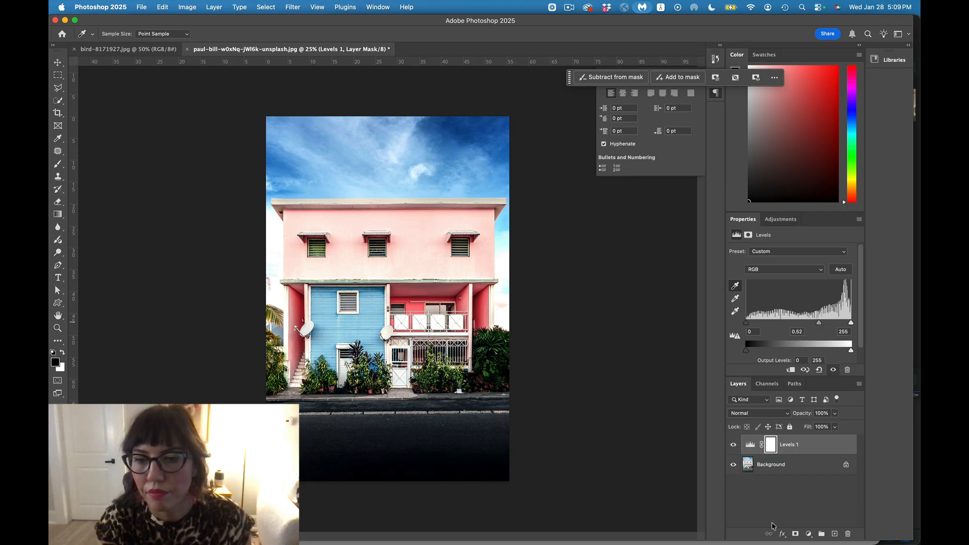
pyautogui.moveTo(819, 324); pyautogui.dragTo(823, 324)
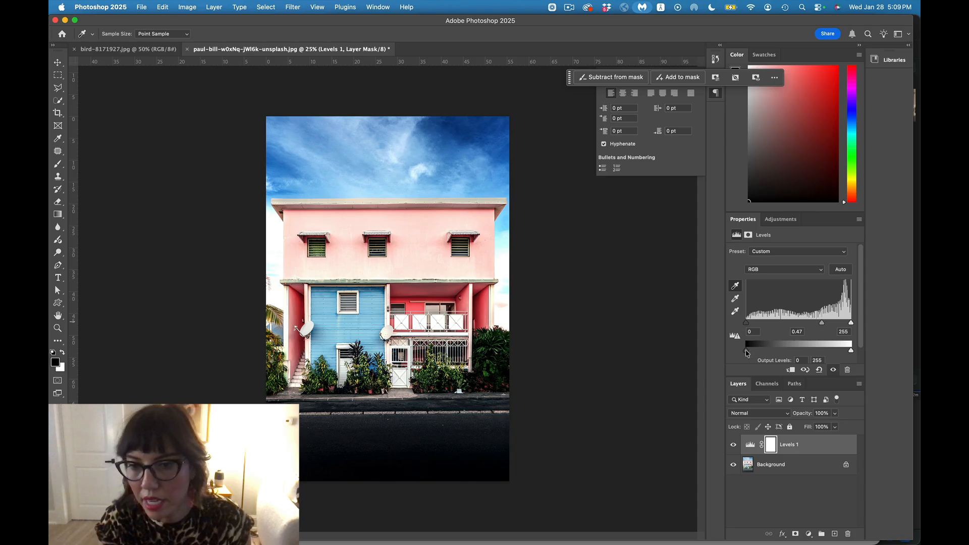
pyautogui.moveTo(747, 353)
pyautogui.mouseDown()
pyautogui.moveTo(810, 352)
pyautogui.moveTo(734, 348)
pyautogui.mouseUp()
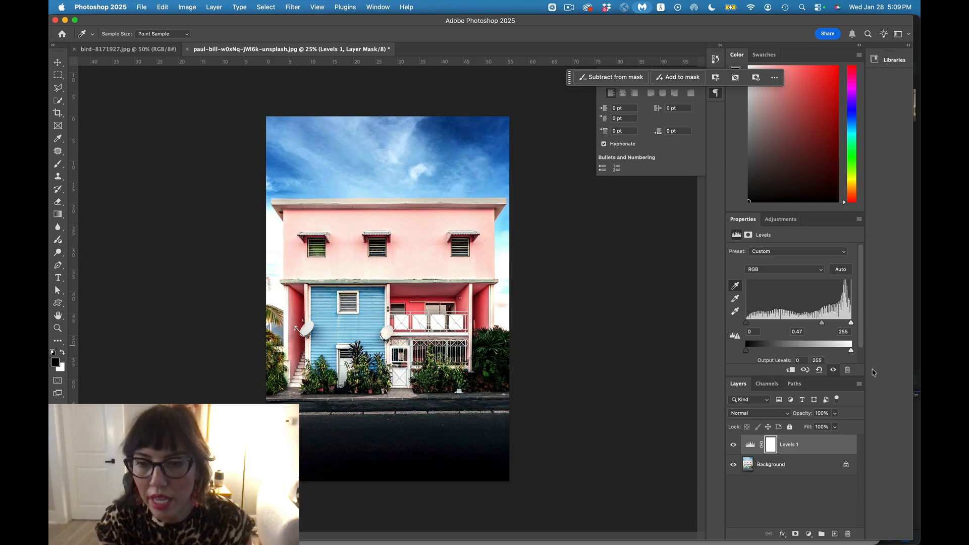
pyautogui.moveTo(851, 351)
pyautogui.mouseDown()
pyautogui.moveTo(795, 355)
pyautogui.moveTo(863, 356)
pyautogui.mouseUp()
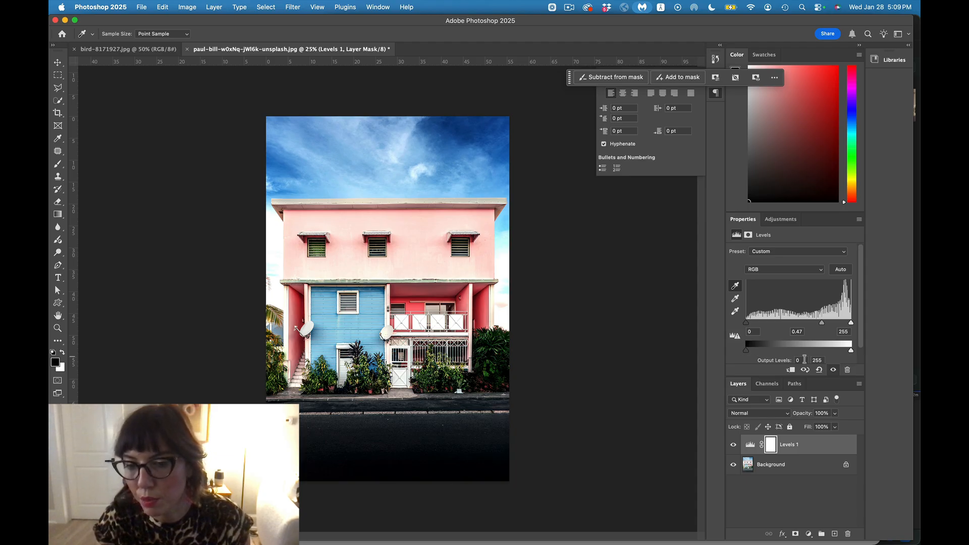
# - Toggle the visibility of the Levels adjustment layer to compare the photo before and after the adjustment
pyautogui.click(733, 449)
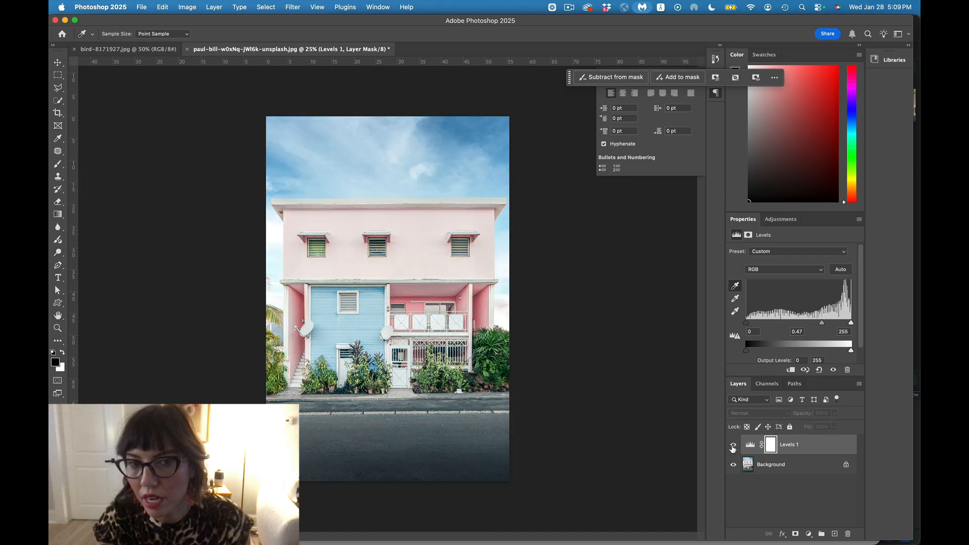
pyautogui.click(733, 448)
pyautogui.click(733, 449)
pyautogui.click(733, 449)
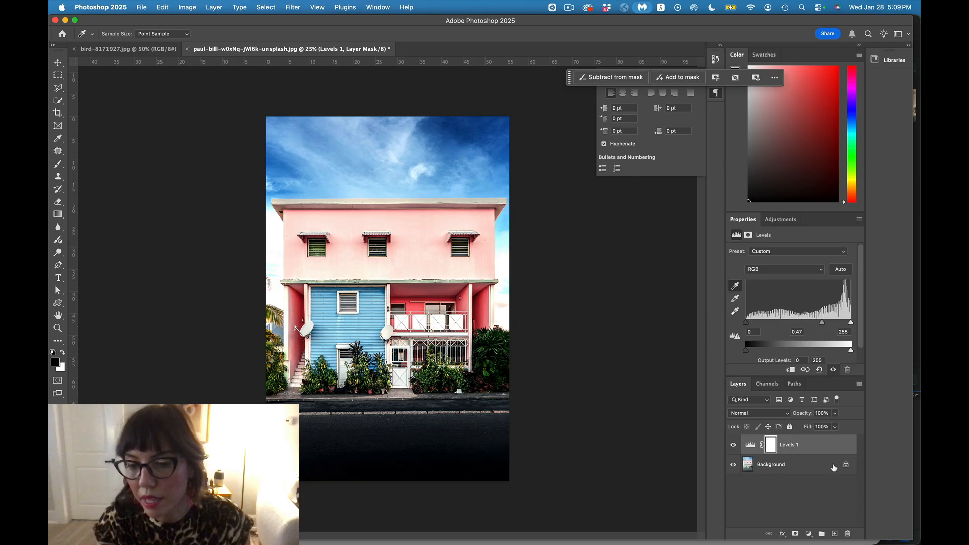
# - Duplicate the Background layer and move the copy above the Levels adjustment layer
pyautogui.moveTo(833, 470); pyautogui.dragTo(834, 534)
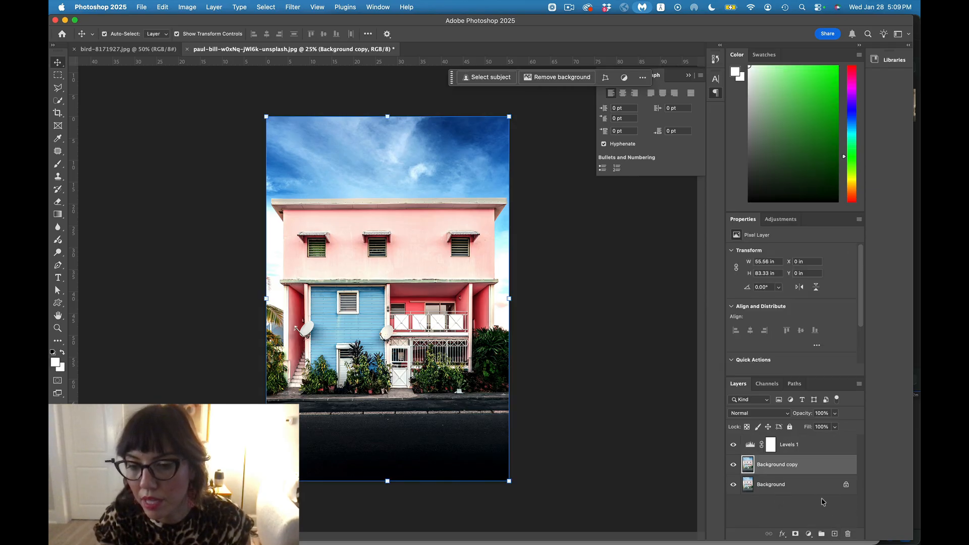
pyautogui.moveTo(799, 465); pyautogui.dragTo(806, 443)
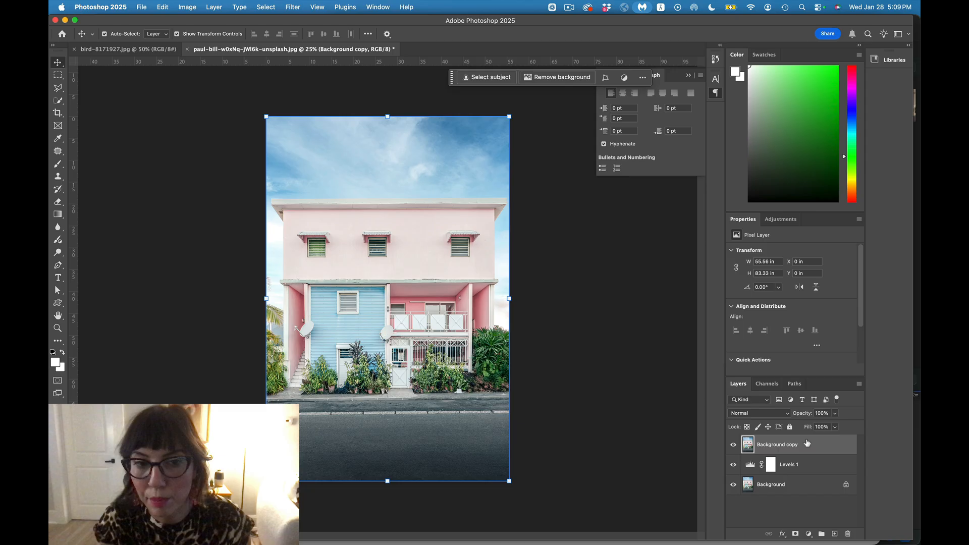
pyautogui.click(765, 467)
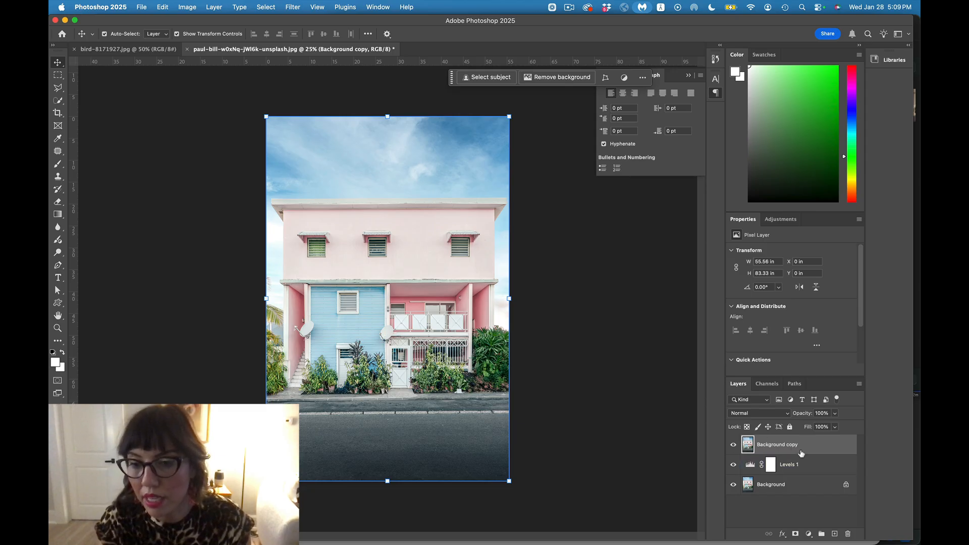
# - Delete the Background copy layer and hide the Levels adjustment layer
pyautogui.press('Delete')
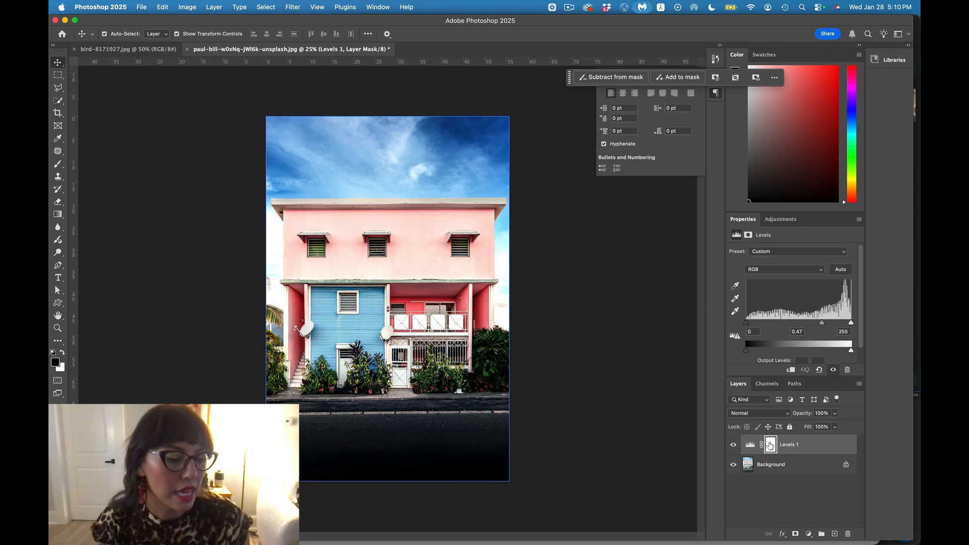
pyautogui.click(241, 7)
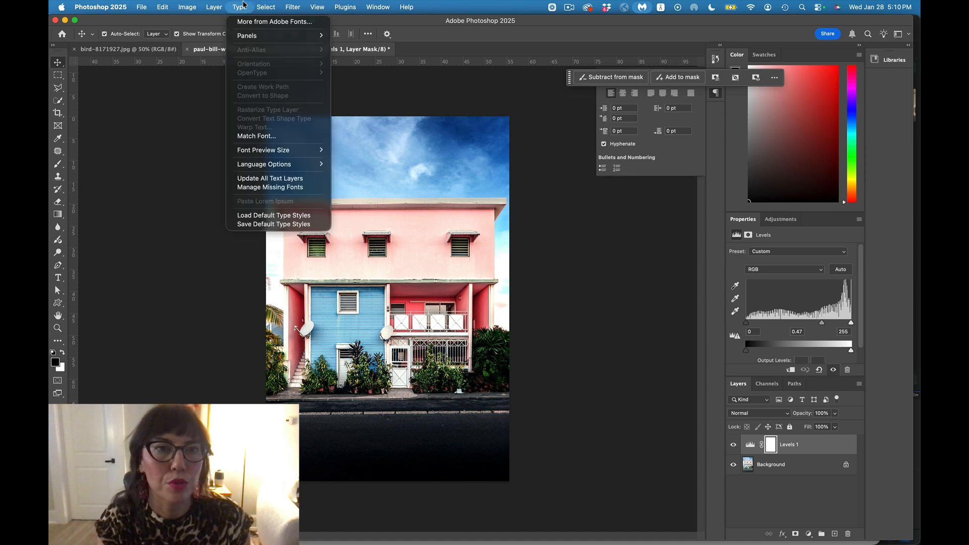
pyautogui.click(212, 6)
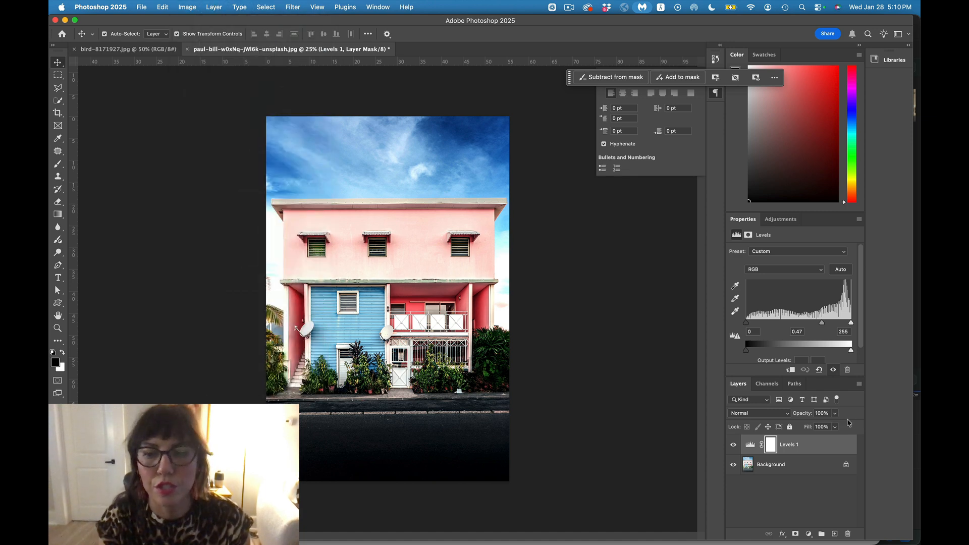
pyautogui.click(732, 445)
# - Add a Curves adjustment layer above the hidden Levels layer, keeping the default name, Normal mode and 100% opacity
pyautogui.click(185, 7)
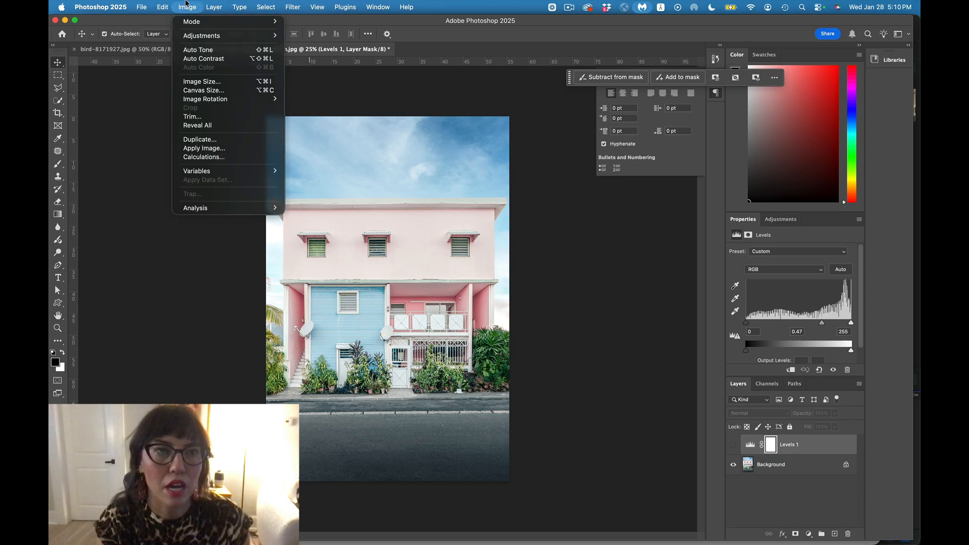
pyautogui.moveTo(214, 4)
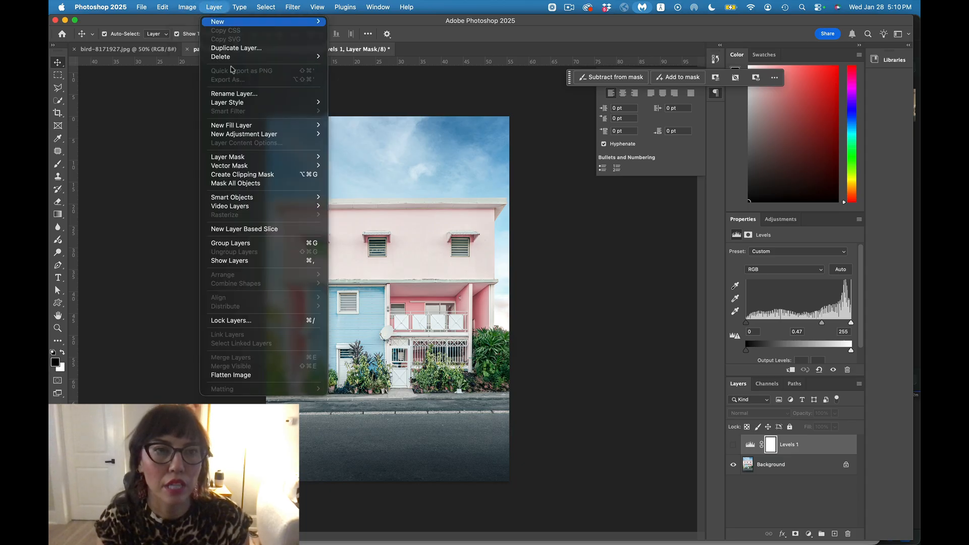
pyautogui.moveTo(258, 136)
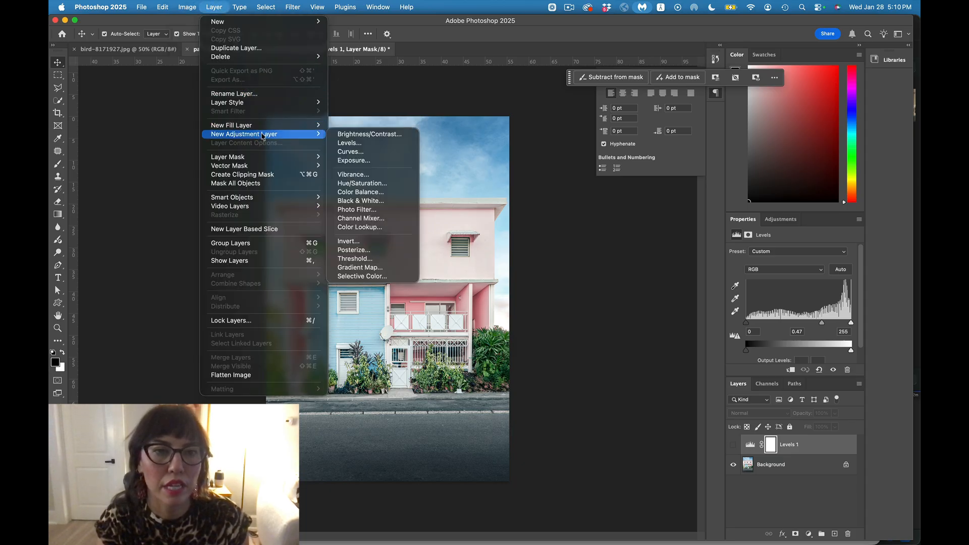
pyautogui.click(389, 153)
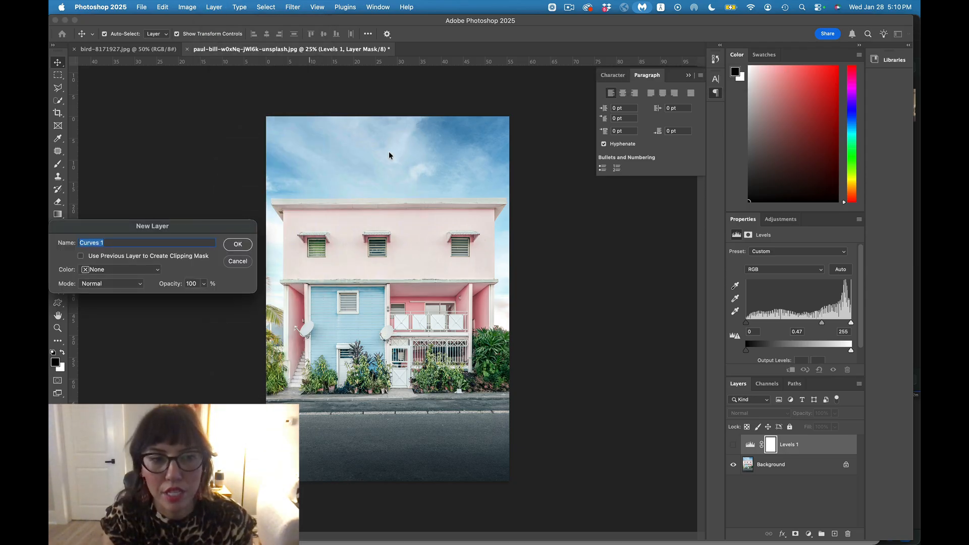
pyautogui.press('Return')
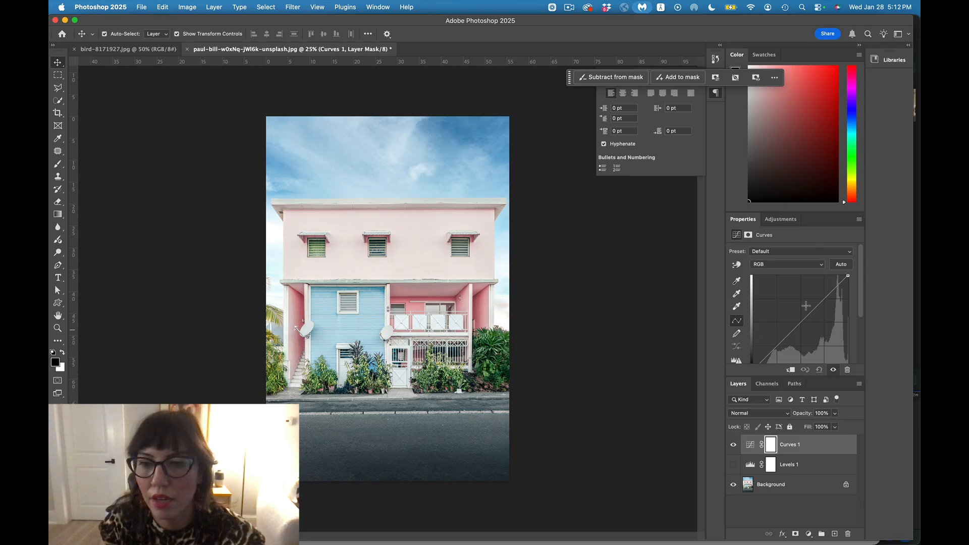
# - Test the RGB curve's extremes by pulling its middle point far up to brighten and far down to darken the photo
pyautogui.moveTo(809, 314); pyautogui.dragTo(766, 277)
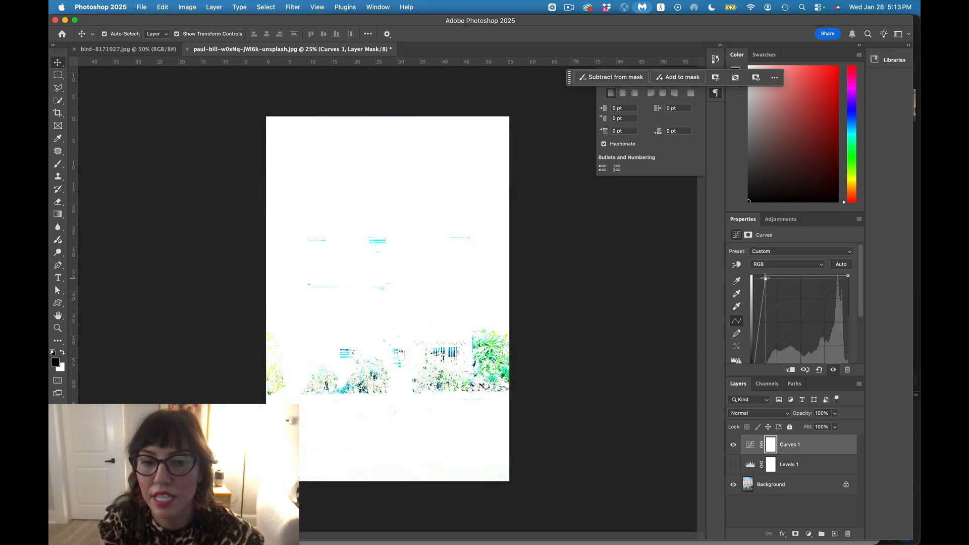
pyautogui.moveTo(765, 279); pyautogui.dragTo(836, 365)
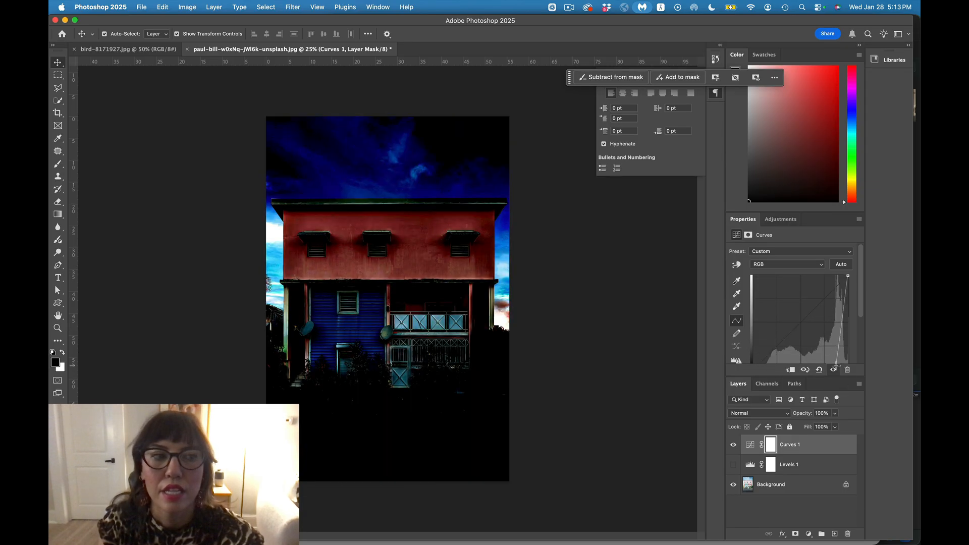
# - Shape the RGB curve into an S with a raised highlight point and a second, lower point in the darker midtones
pyautogui.moveTo(835, 365); pyautogui.dragTo(816, 295)
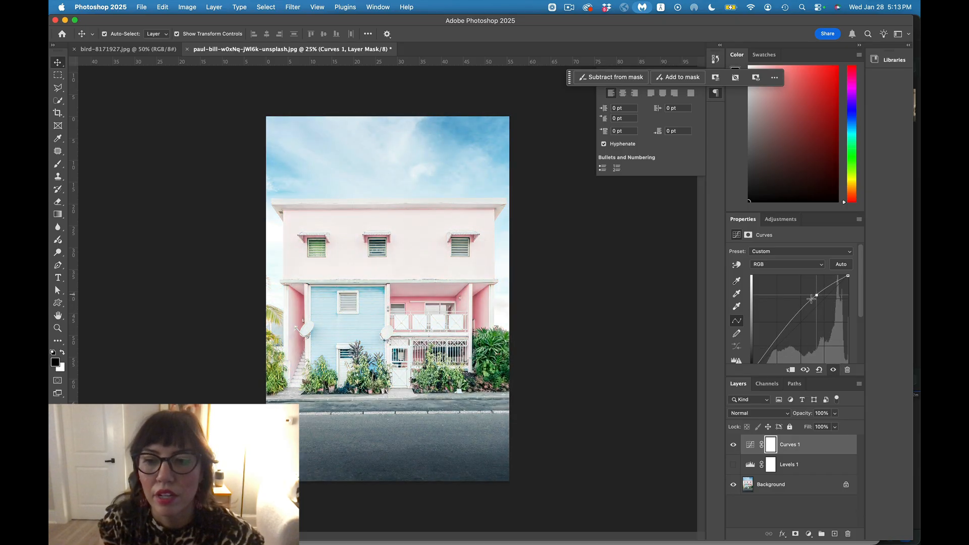
pyautogui.moveTo(817, 297)
pyautogui.mouseDown()
pyautogui.moveTo(831, 291)
pyautogui.moveTo(822, 292)
pyautogui.mouseUp()
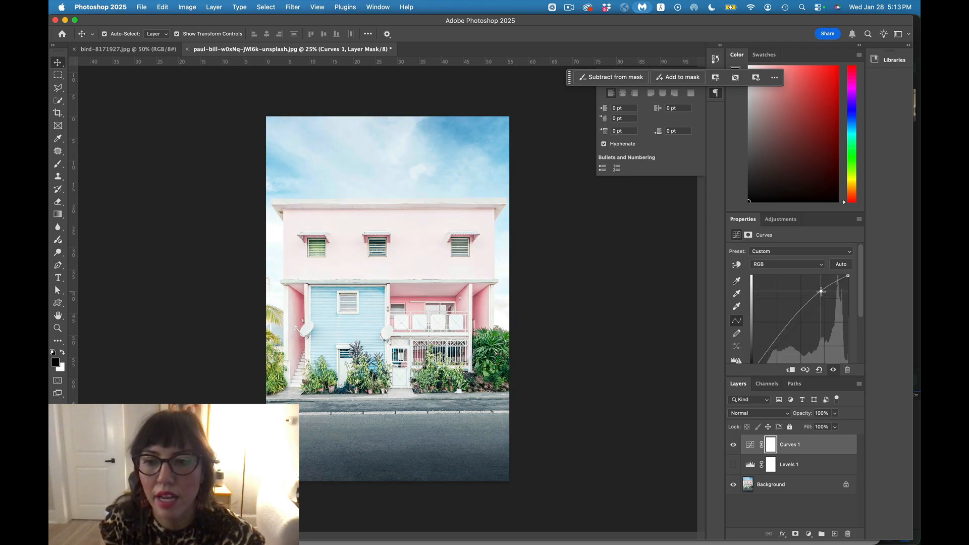
pyautogui.moveTo(791, 324); pyautogui.dragTo(797, 328)
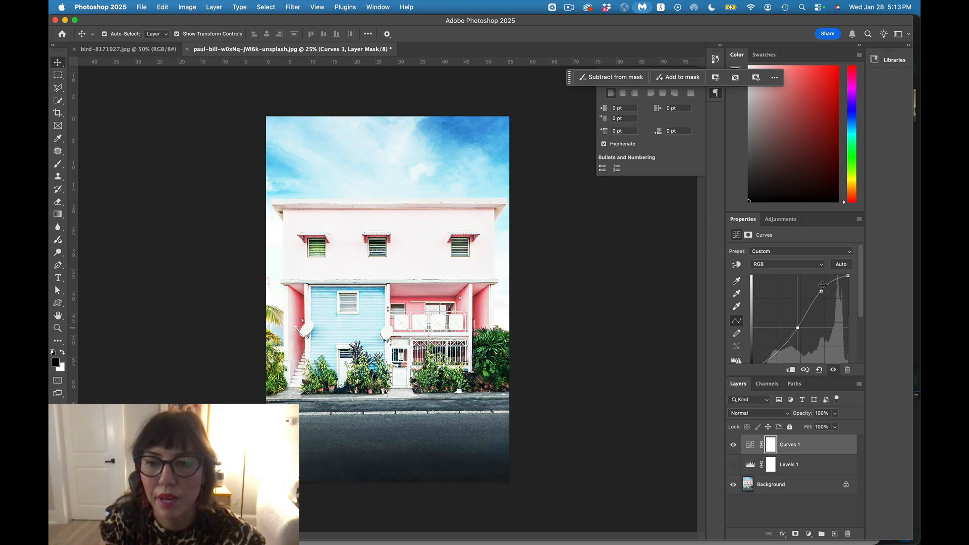
pyautogui.moveTo(822, 291); pyautogui.dragTo(799, 324)
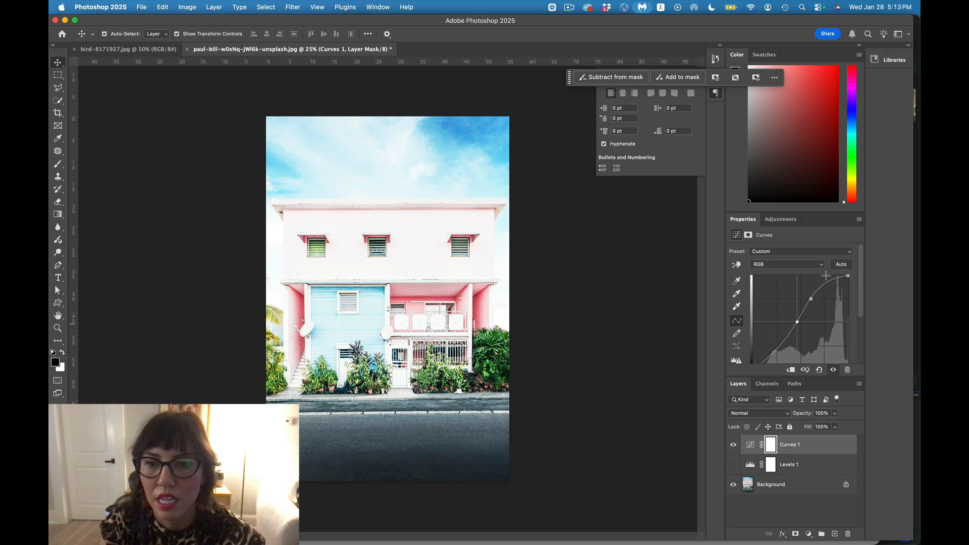
# - Lower the curve's white end point, lift its darkest tones, and move the lower midtone point to input 120, output 91
pyautogui.click(849, 276)
pyautogui.moveTo(849, 276); pyautogui.dragTo(767, 342)
pyautogui.scroll(-4, 796, 327)
pyautogui.moveTo(798, 288)
pyautogui.mouseDown()
pyautogui.moveTo(791, 280)
pyautogui.moveTo(798, 297)
pyautogui.mouseUp()
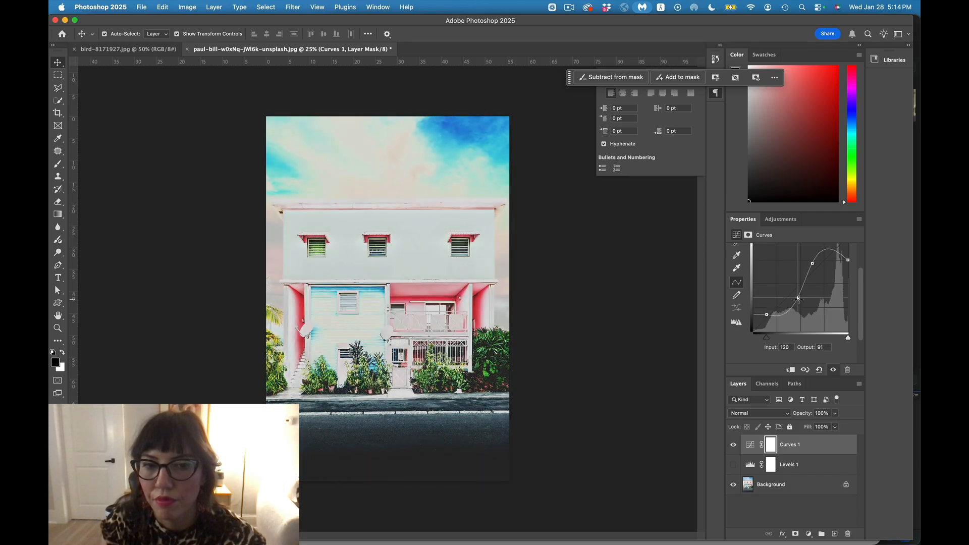
# - Set the curve's upper point to input 170, output 134, lower the shadow point, and set the midtone point to input 122, output 53
pyautogui.moveTo(813, 264)
pyautogui.mouseDown()
pyautogui.moveTo(823, 274)
pyautogui.moveTo(804, 304)
pyautogui.moveTo(815, 266)
pyautogui.moveTo(817, 283)
pyautogui.mouseUp()
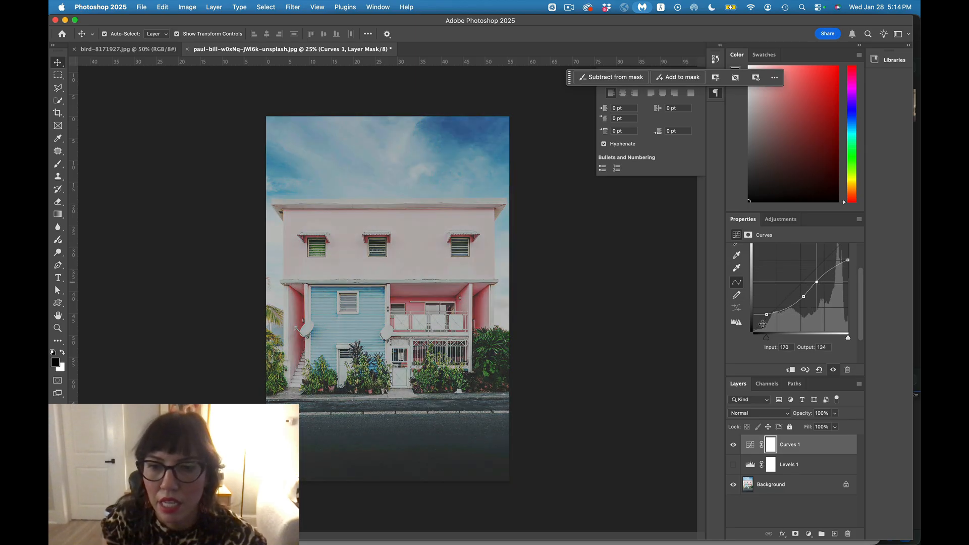
pyautogui.moveTo(768, 314); pyautogui.dragTo(771, 326)
pyautogui.moveTo(804, 297); pyautogui.dragTo(798, 312)
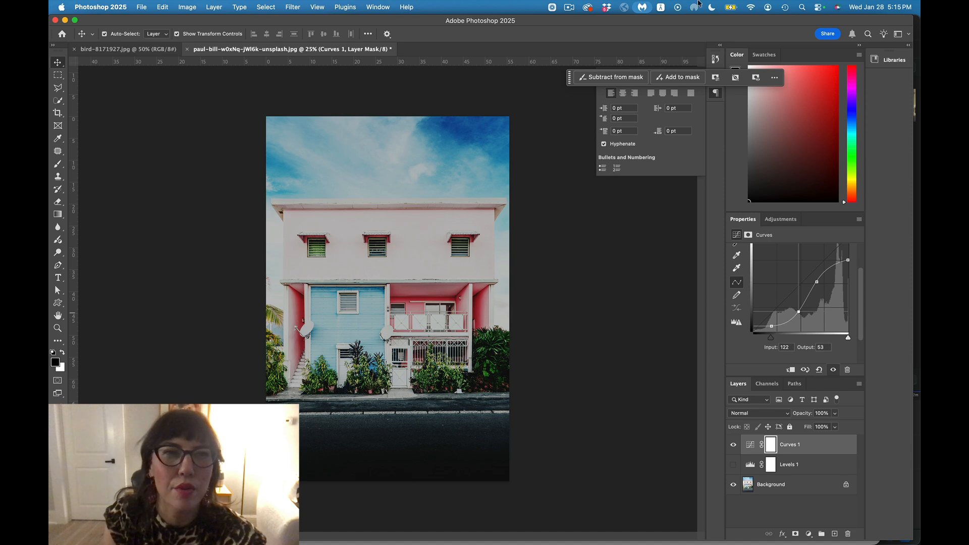
# - Add a Hue/Saturation adjustment layer above the Curves layer with the default layer options
pyautogui.click(214, 7)
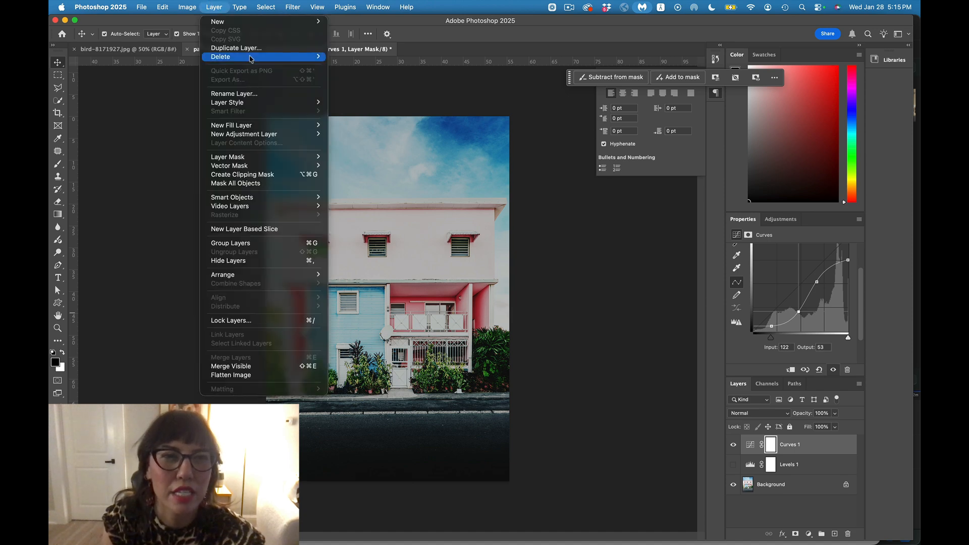
pyautogui.moveTo(254, 104)
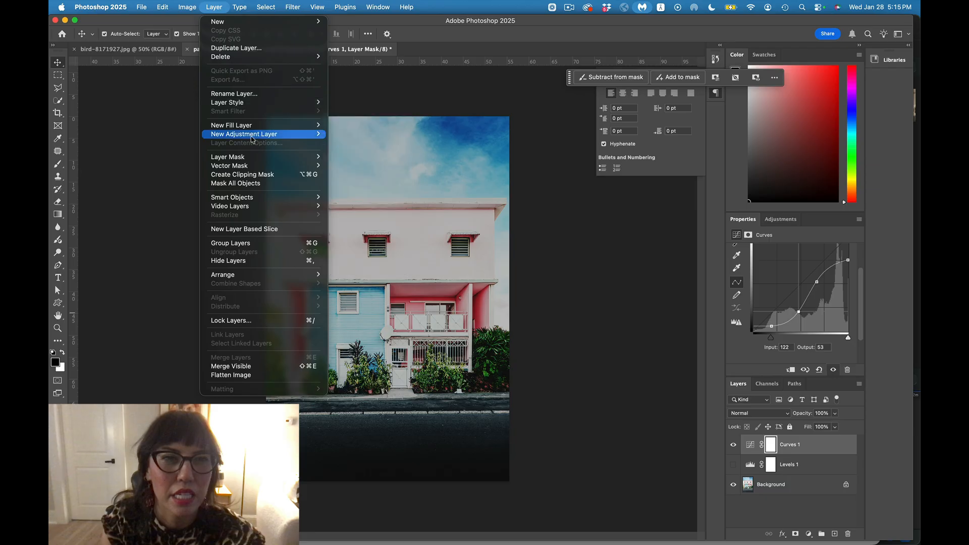
pyautogui.moveTo(260, 134)
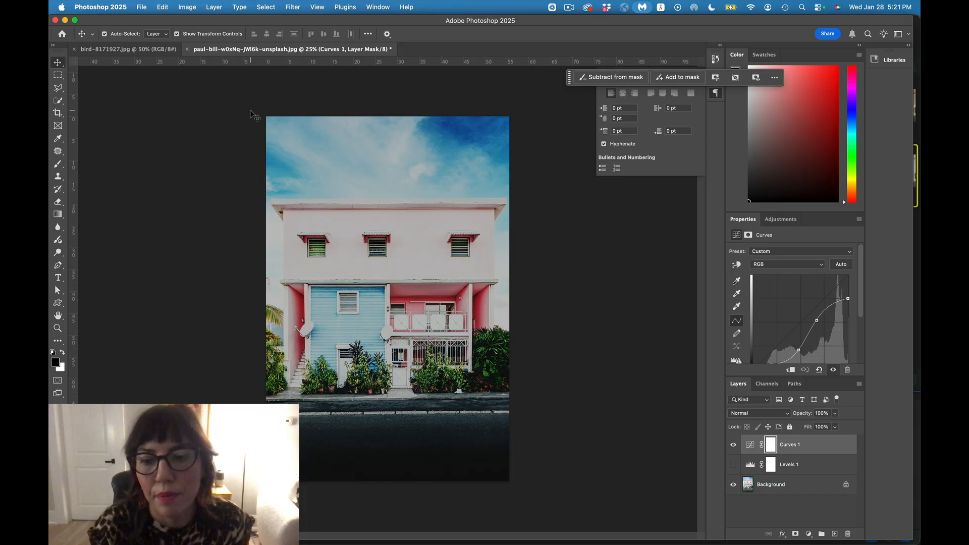
pyautogui.click(213, 6)
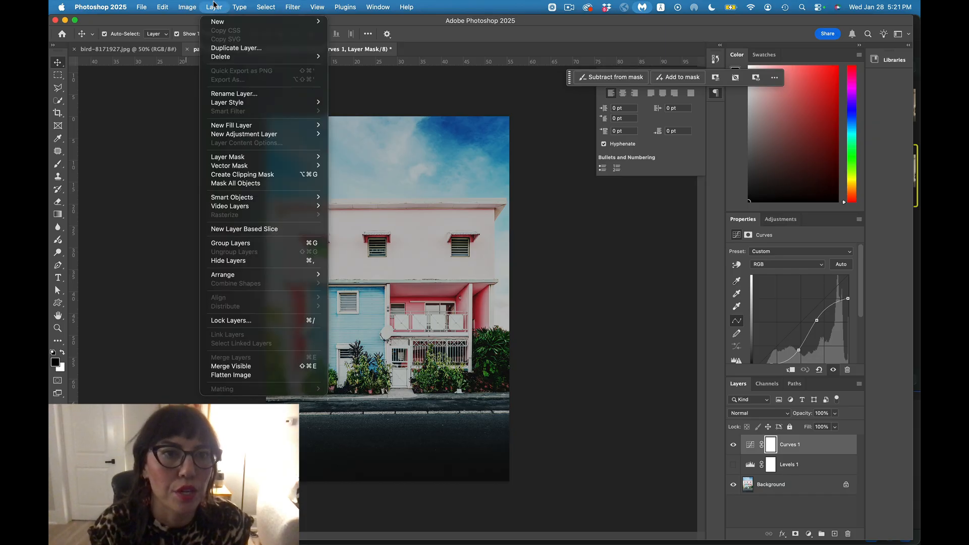
pyautogui.moveTo(244, 134)
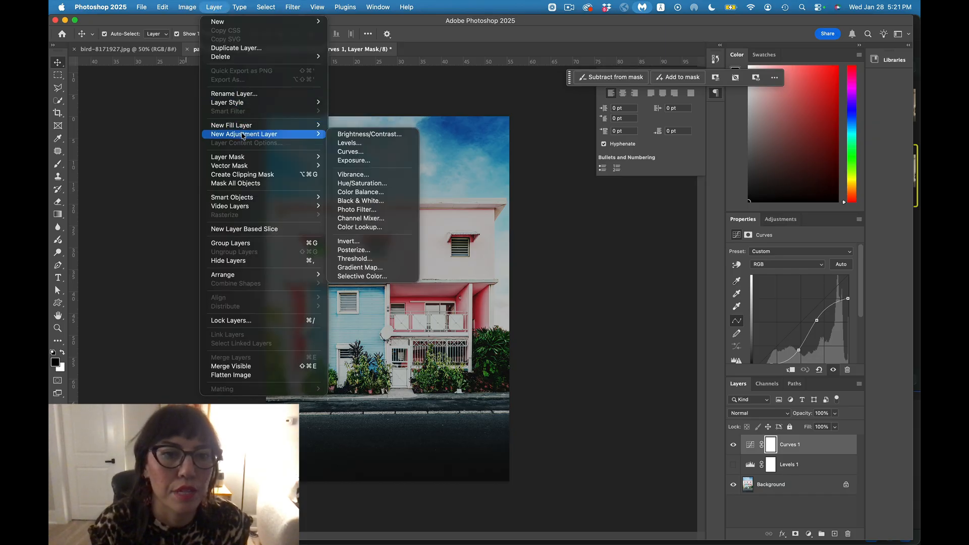
pyautogui.click(355, 184)
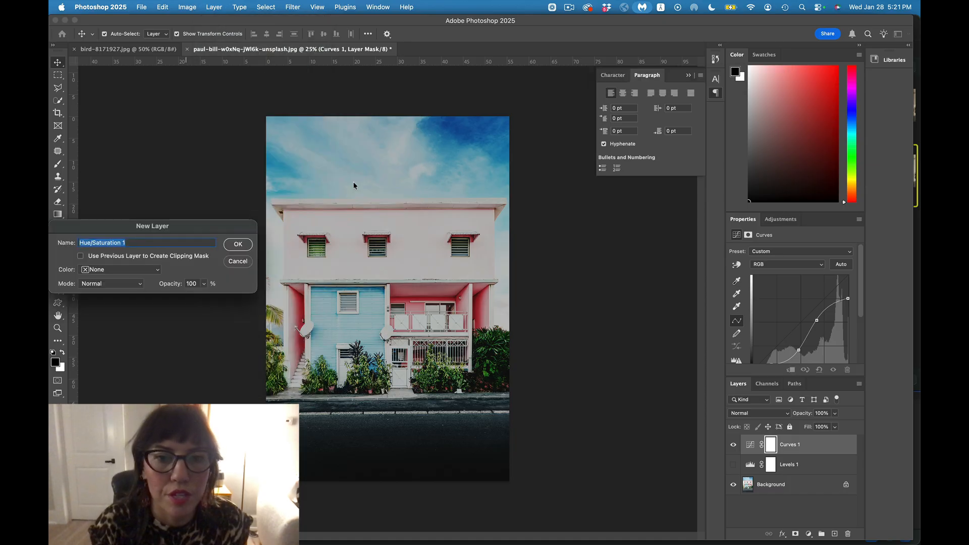
pyautogui.click(238, 244)
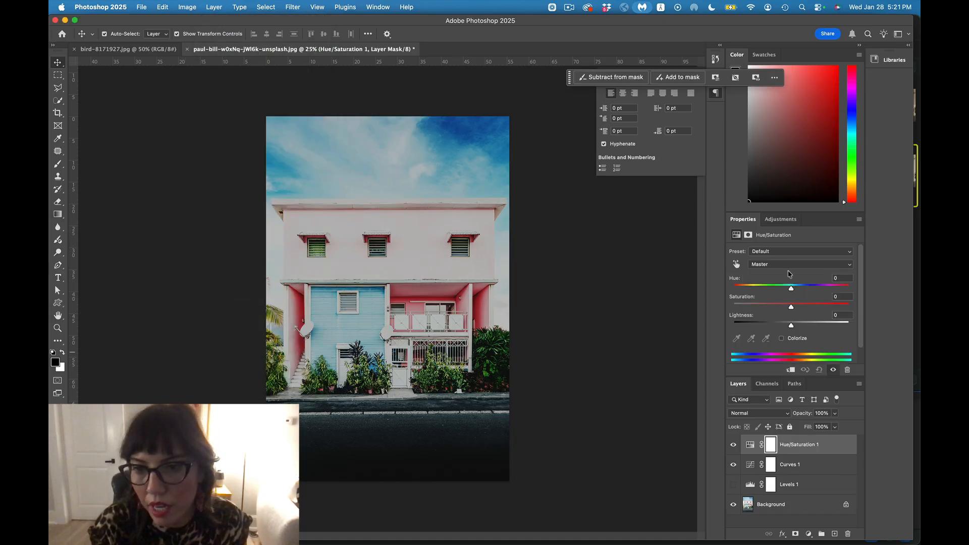
# - Shift all colors of the photo with the Hue/Saturation layer to hue +39, saturation +49 and lightness -9
pyautogui.moveTo(795, 289); pyautogui.dragTo(787, 327)
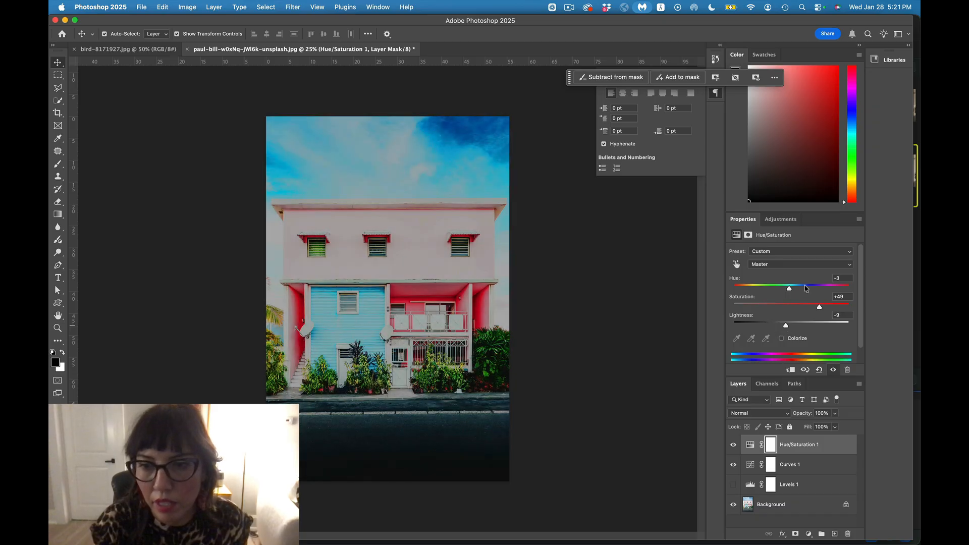
pyautogui.moveTo(789, 288); pyautogui.dragTo(814, 288)
# - Hide the Curves adjustment layer and show the Levels adjustment layer instead
pyautogui.click(733, 464)
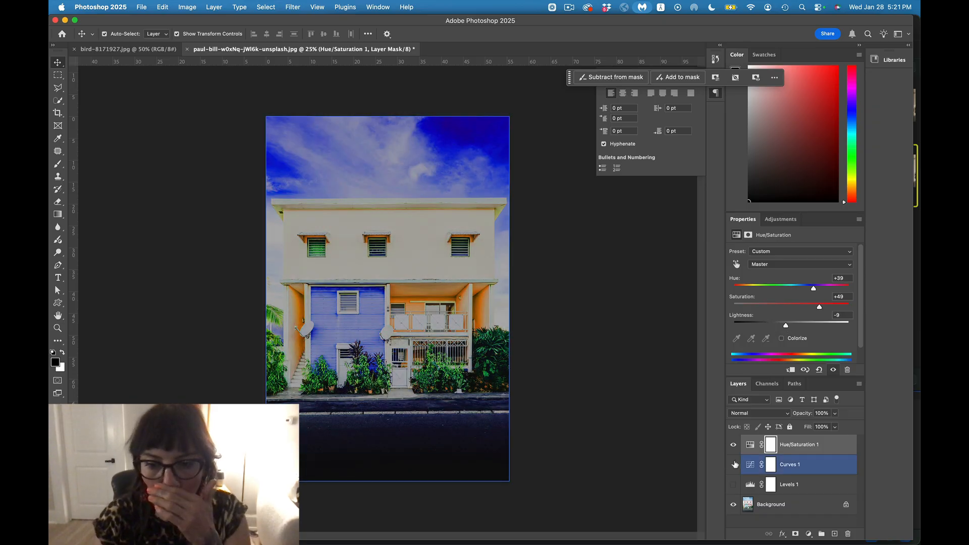
pyautogui.click(733, 485)
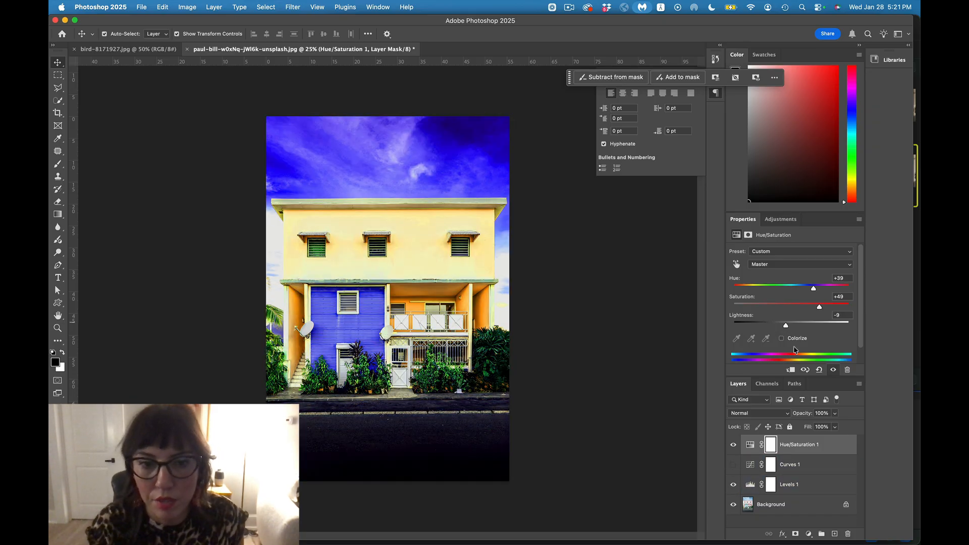
pyautogui.moveTo(814, 289)
pyautogui.mouseDown()
pyautogui.moveTo(793, 289)
pyautogui.moveTo(838, 288)
pyautogui.moveTo(814, 289)
pyautogui.mouseUp()
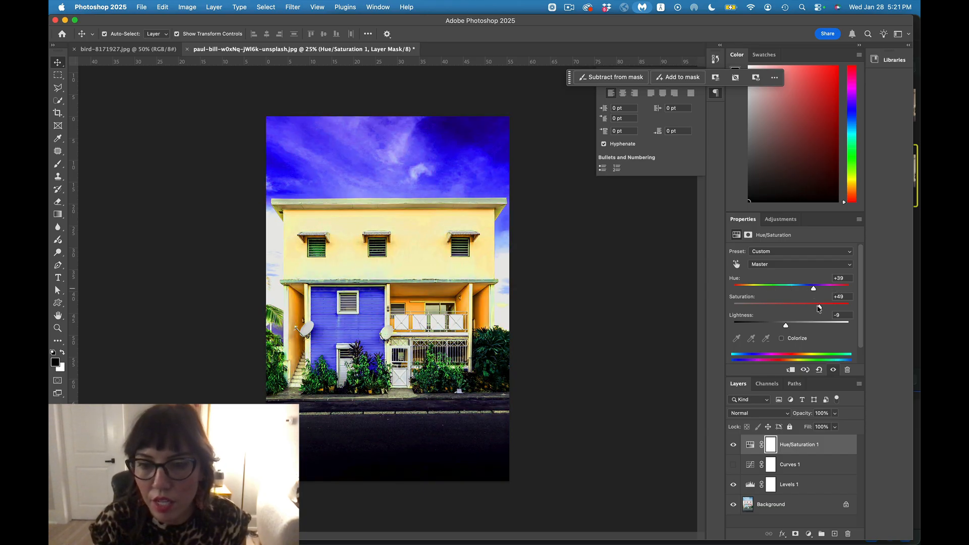
# - Reset the Hue/Saturation layer's Master hue, saturation and lightness to 0
pyautogui.click(842, 278)
pyautogui.write('+0')
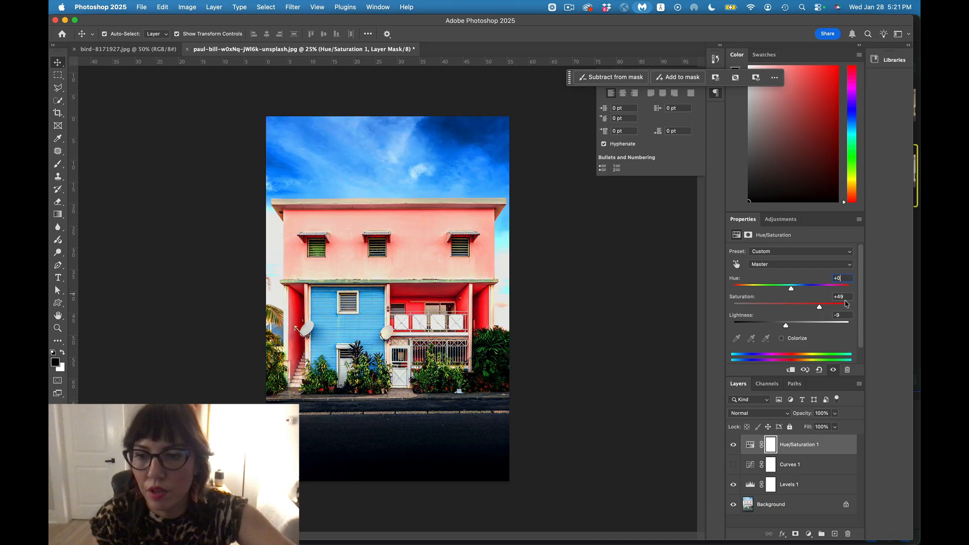
pyautogui.click(842, 296)
pyautogui.write('+0')
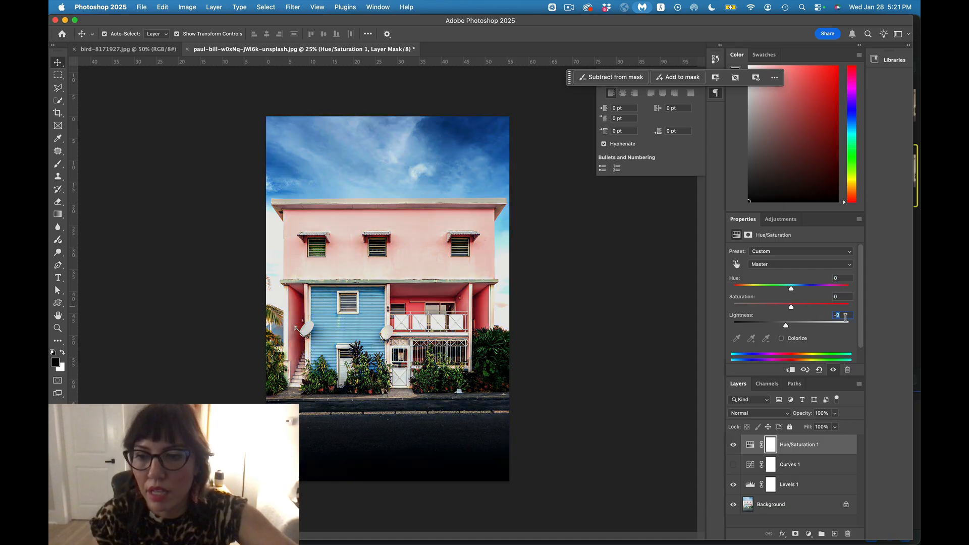
pyautogui.write('-0')
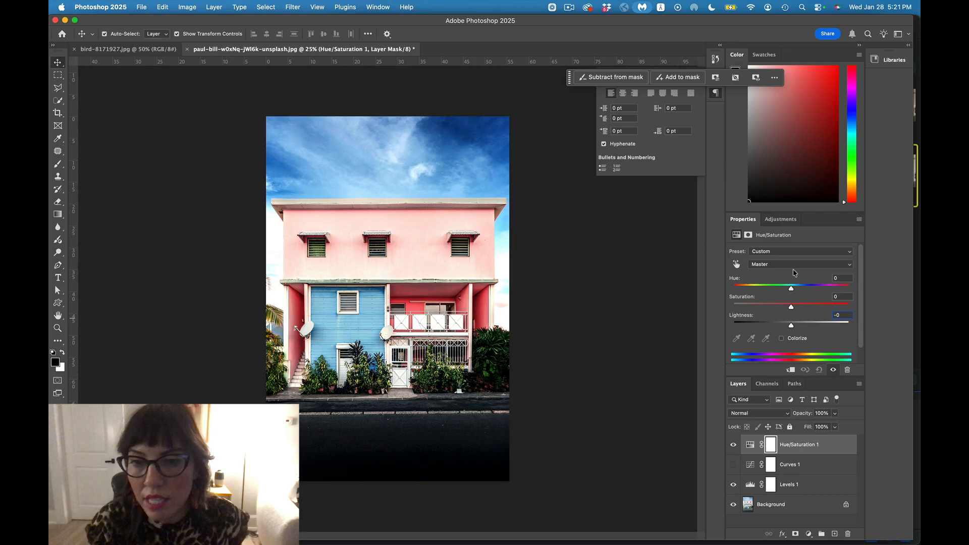
# - Adjust only the Reds in the Hue/Saturation layer to hue -32 and saturation +67
pyautogui.click(770, 264)
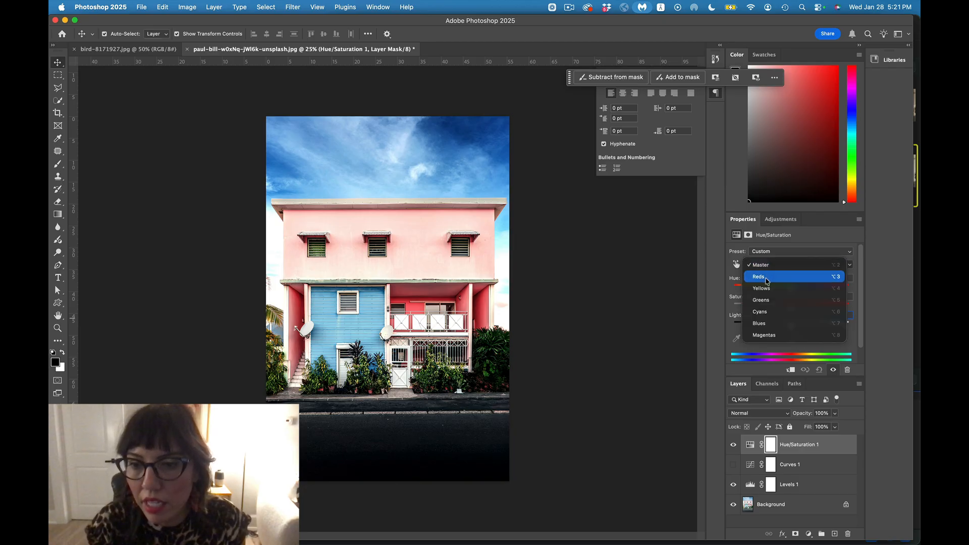
pyautogui.click(768, 277)
pyautogui.moveTo(799, 290); pyautogui.dragTo(773, 290)
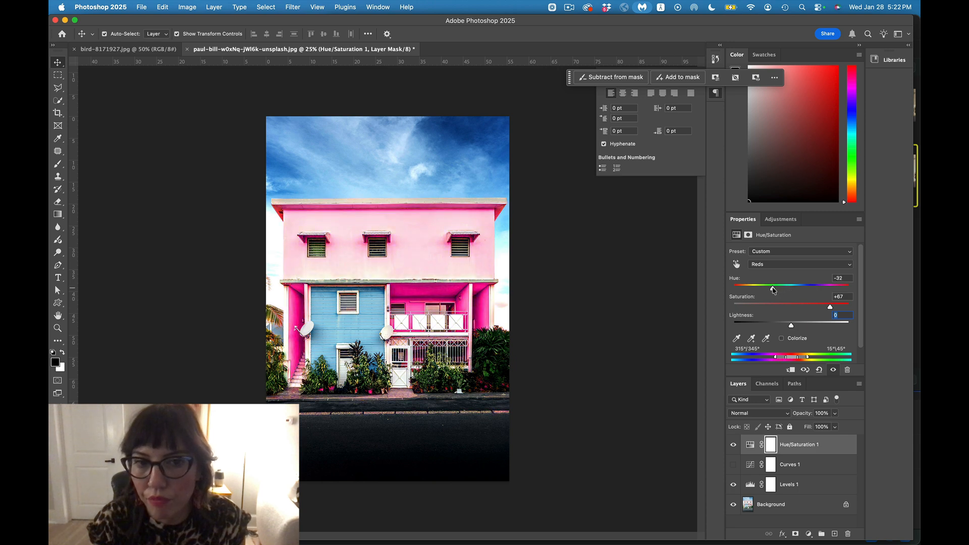
# - Adjust only the Cyans in the Hue/Saturation layer to hue -44, saturation +56 and lightness -62
pyautogui.click(785, 264)
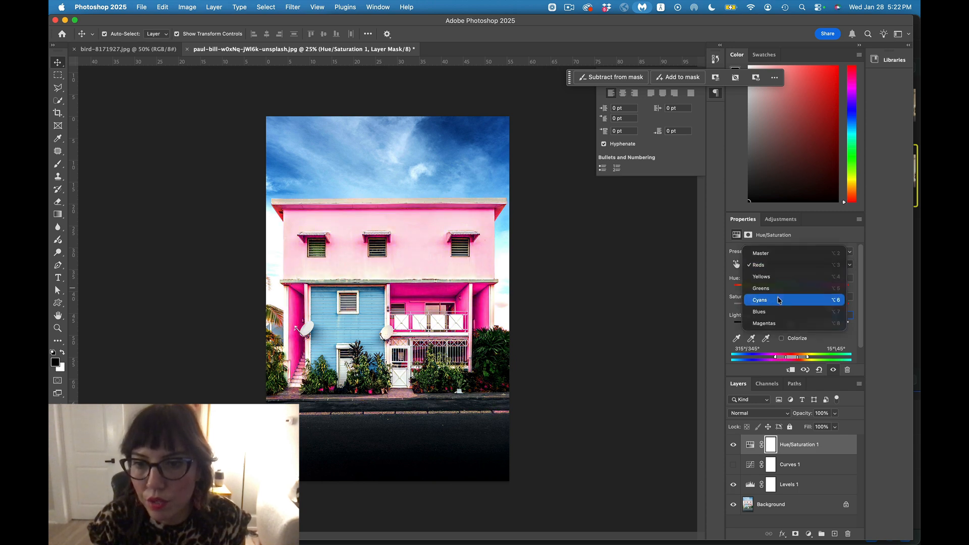
pyautogui.click(783, 301)
pyautogui.moveTo(792, 290); pyautogui.dragTo(756, 330)
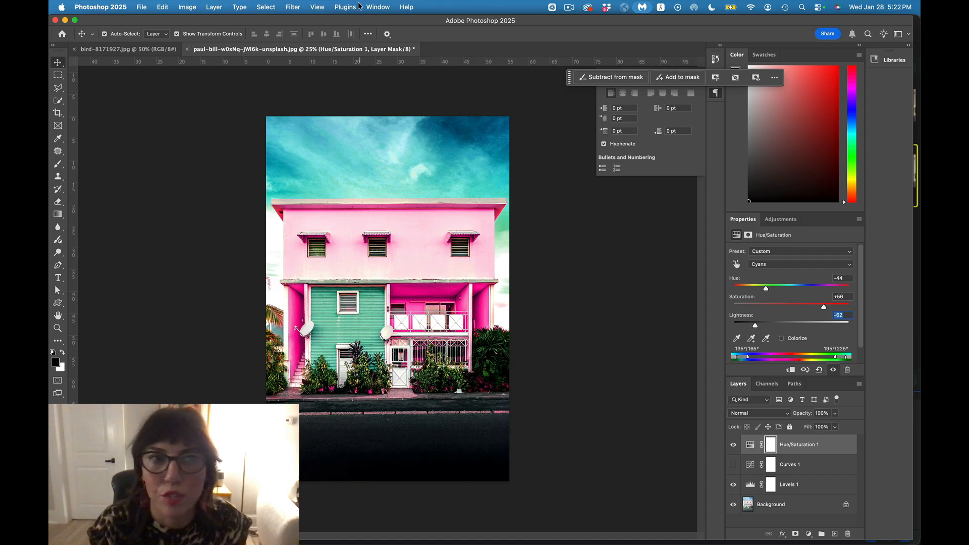
# - Add a Color Balance adjustment layer with the default settings and hide the Hue/Saturation layer
pyautogui.click(215, 6)
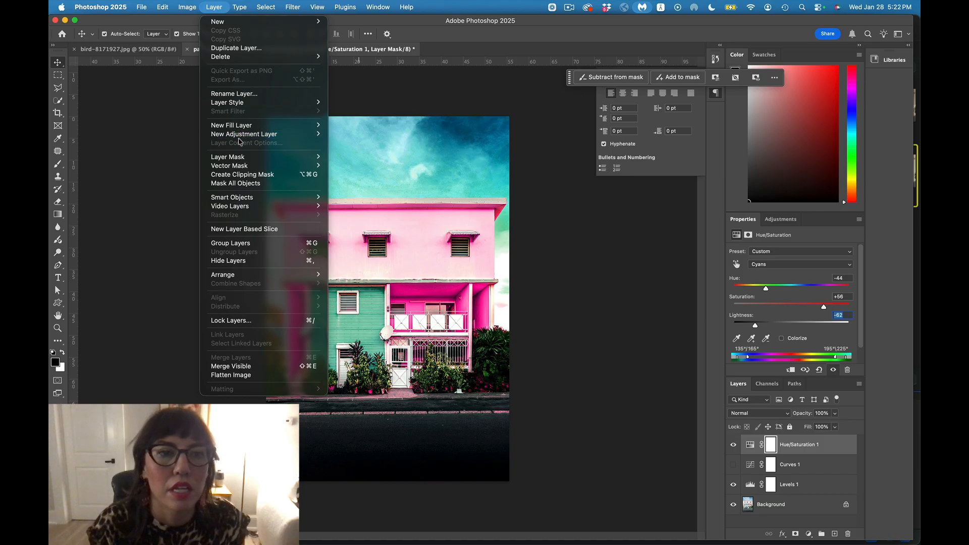
pyautogui.moveTo(242, 134)
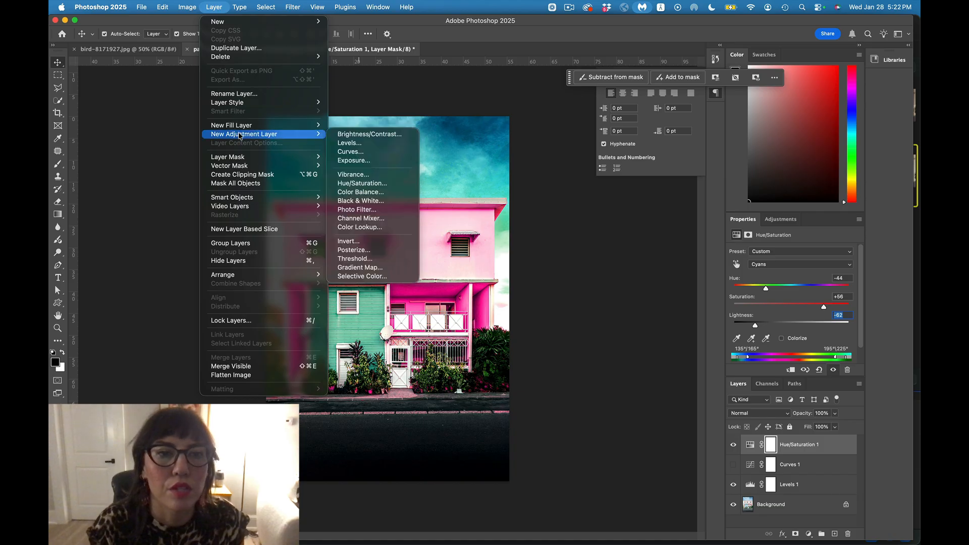
pyautogui.click(375, 193)
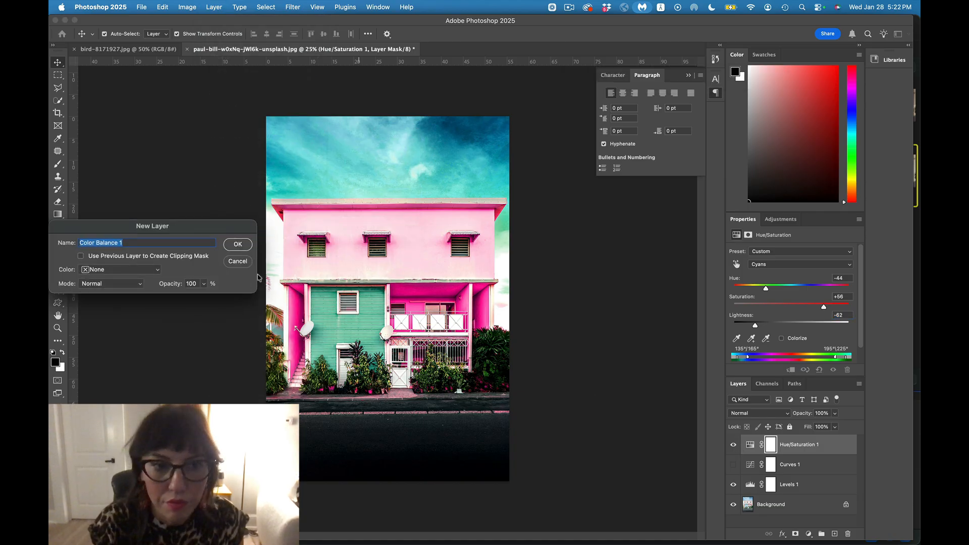
pyautogui.click(238, 244)
pyautogui.click(733, 465)
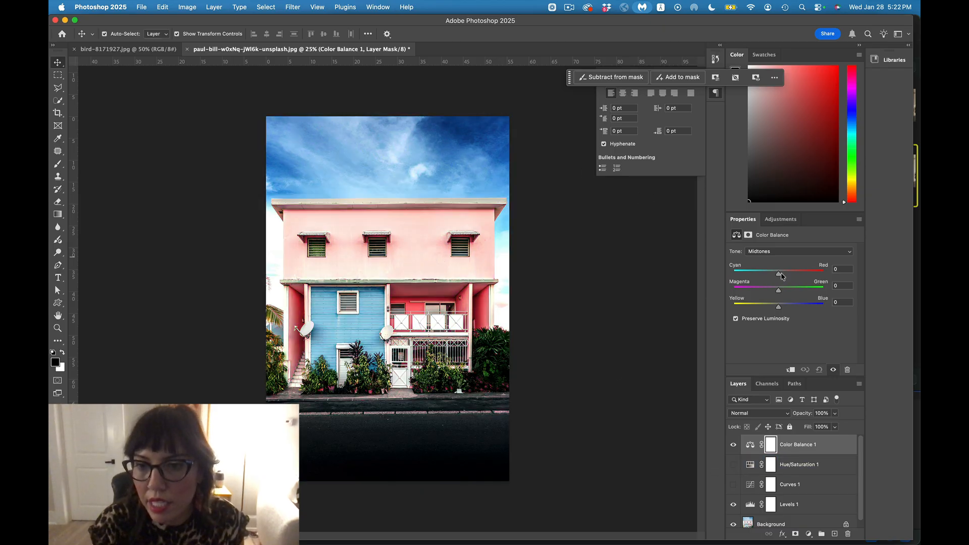
# - Shift the Color Balance layer's Highlights toward blue, setting Yellow–Blue to +74
pyautogui.click(774, 251)
pyautogui.click(761, 241)
pyautogui.click(762, 252)
pyautogui.click(762, 263)
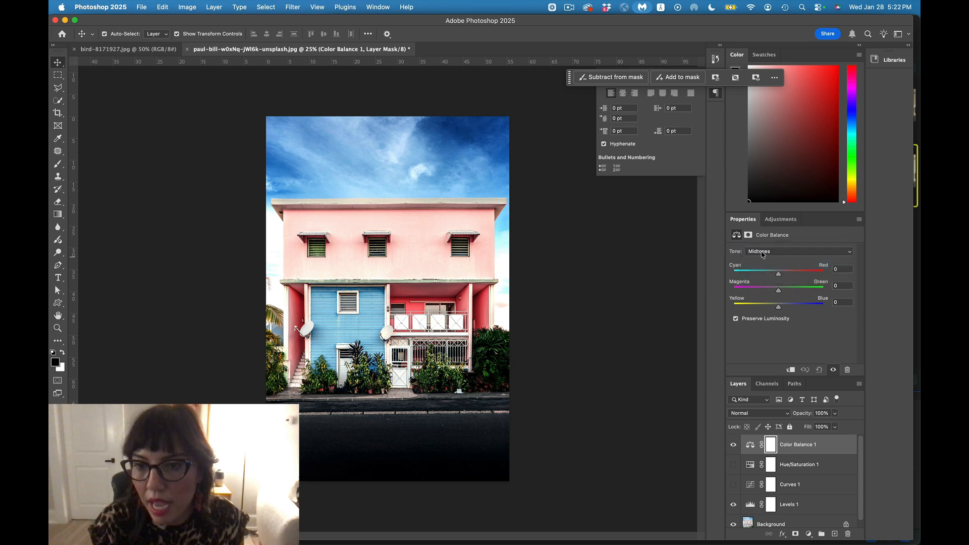
pyautogui.click(762, 253)
pyautogui.click(762, 263)
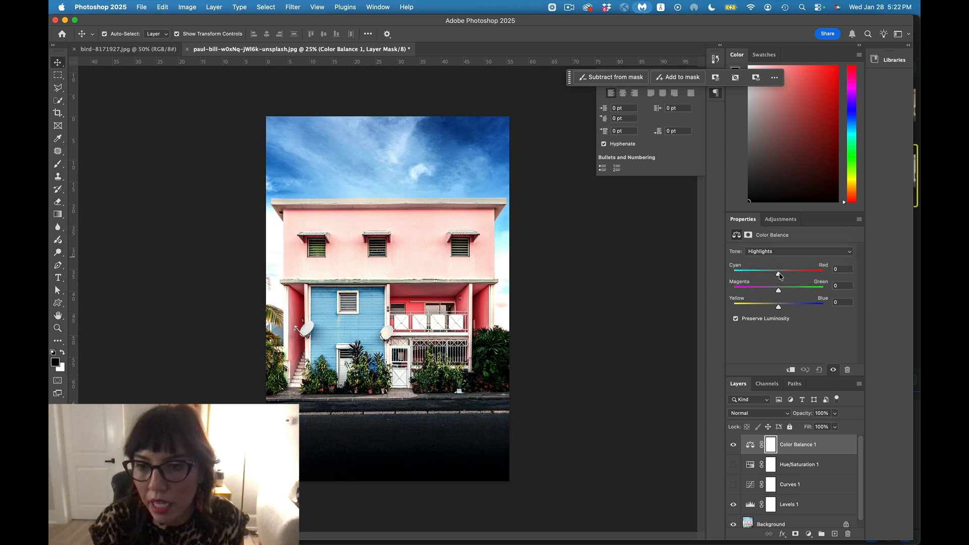
pyautogui.moveTo(778, 306); pyautogui.dragTo(812, 310)
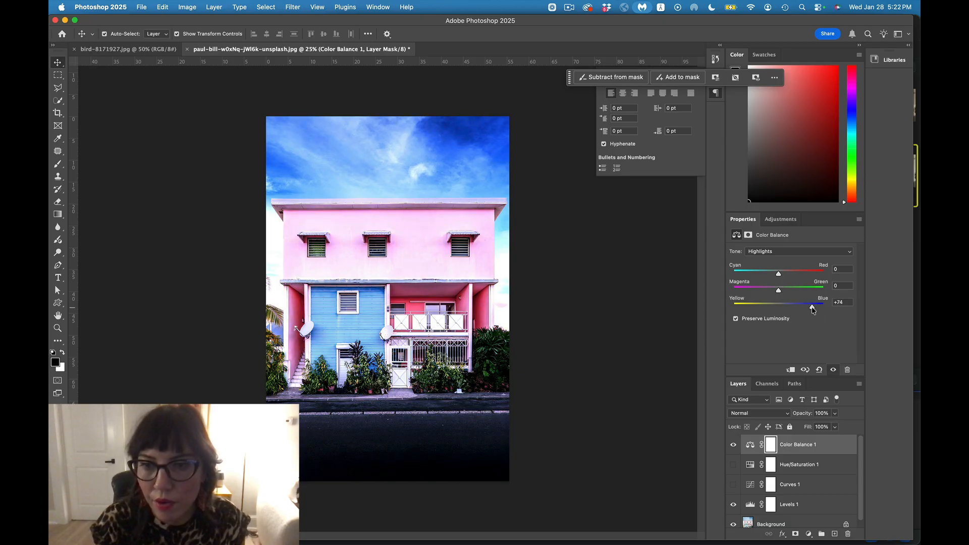
# - Set the Color Balance Midtones to Cyan–Red +68, Magenta–Green -43 and Yellow–Blue +37
pyautogui.moveTo(780, 292); pyautogui.dragTo(796, 308)
pyautogui.click(765, 252)
pyautogui.click(765, 243)
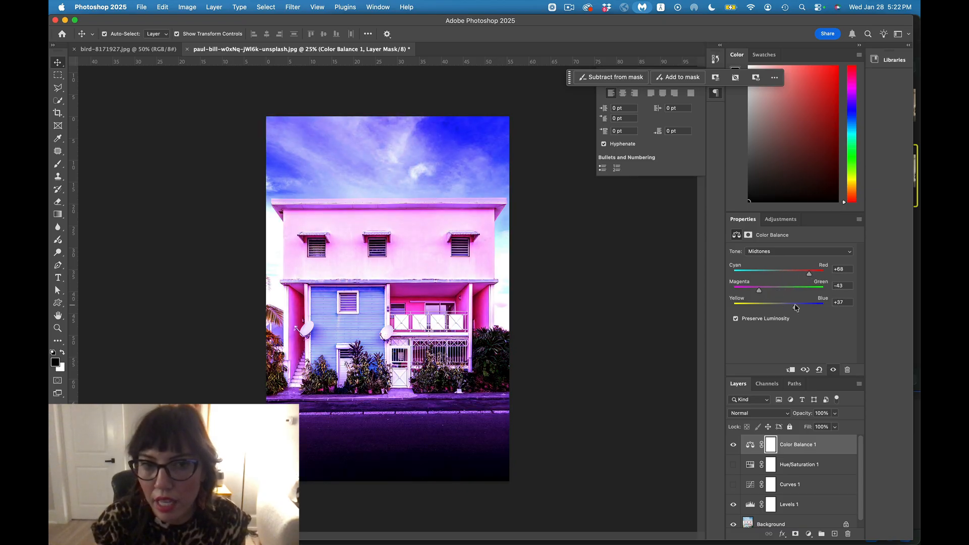
# - Set the Color Balance Shadows to Cyan–Red +44, Magenta–Green -44 and Yellow–Blue +63
pyautogui.click(785, 251)
pyautogui.click(777, 244)
pyautogui.moveTo(778, 273); pyautogui.dragTo(808, 312)
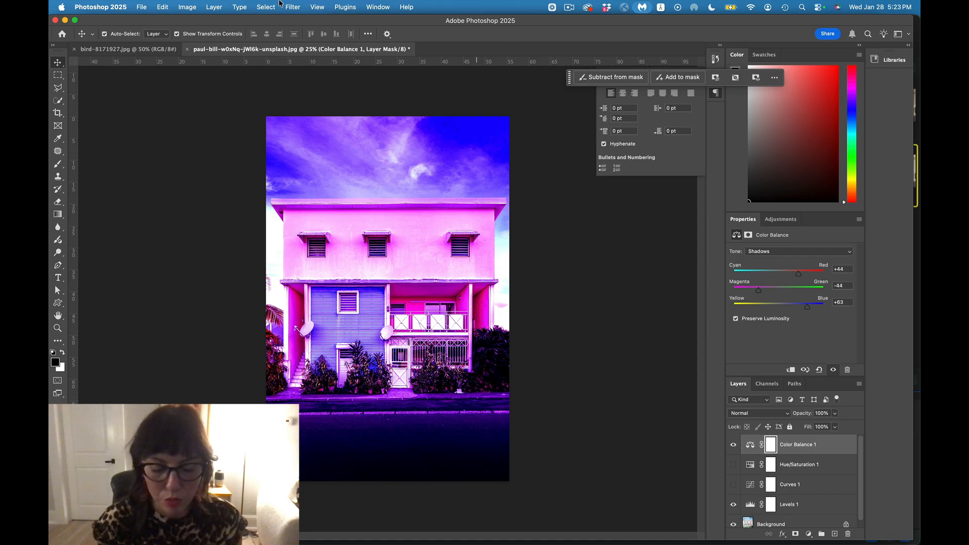
# - Hide the Color Balance layer and add a Gradient Map adjustment layer with the default settings
pyautogui.click(733, 445)
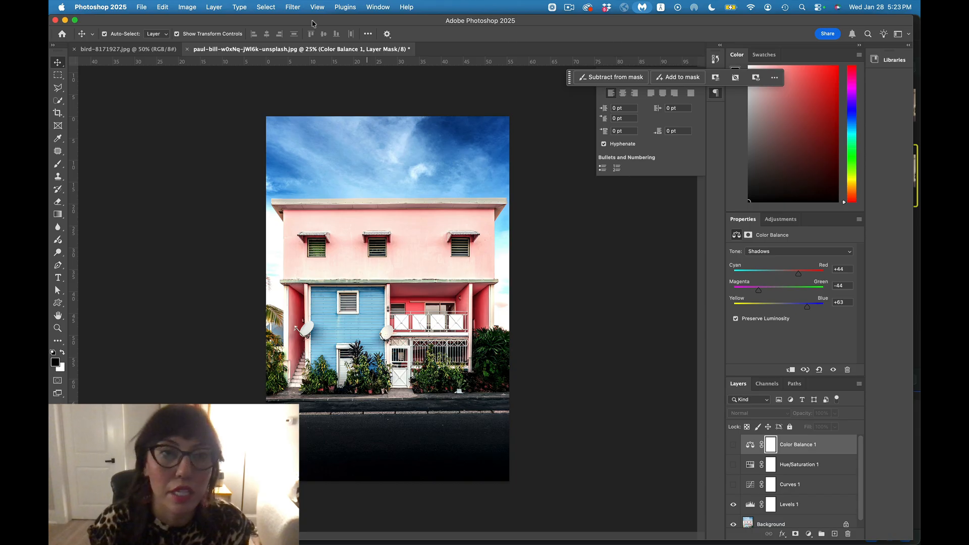
pyautogui.click(194, 5)
pyautogui.moveTo(214, 7)
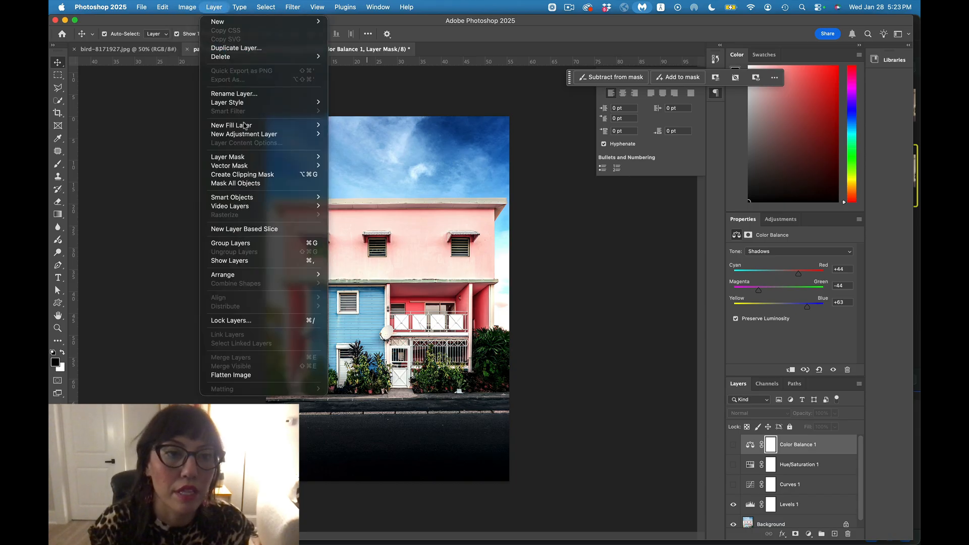
pyautogui.moveTo(247, 136)
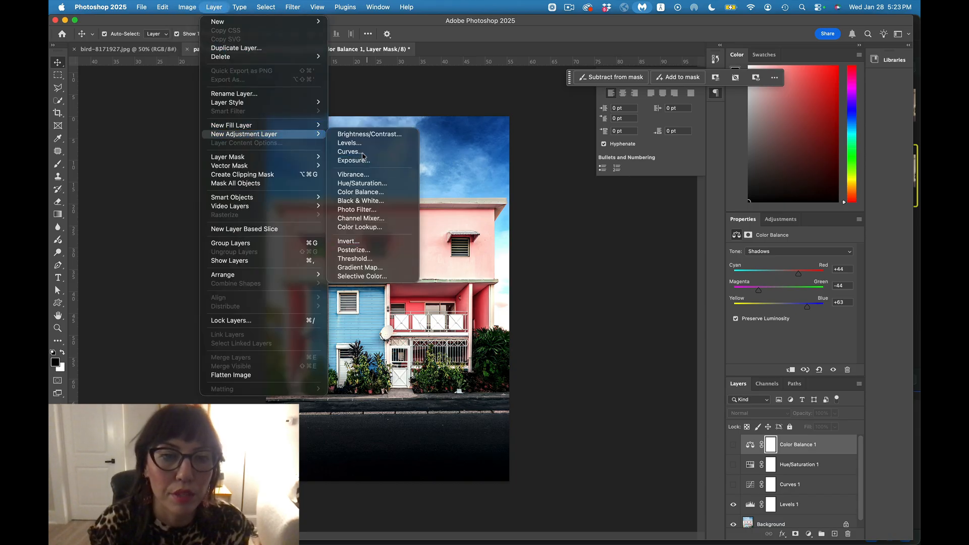
pyautogui.click(367, 273)
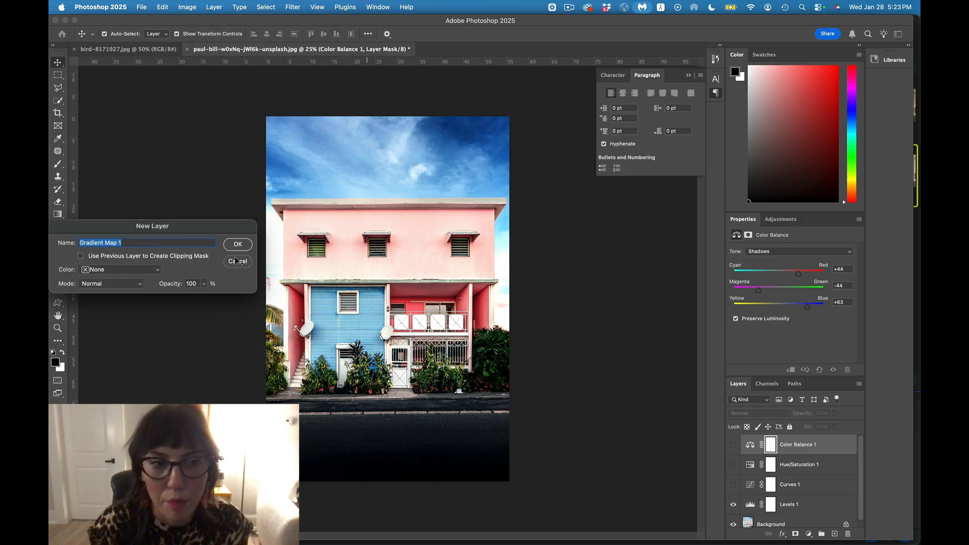
pyautogui.click(235, 245)
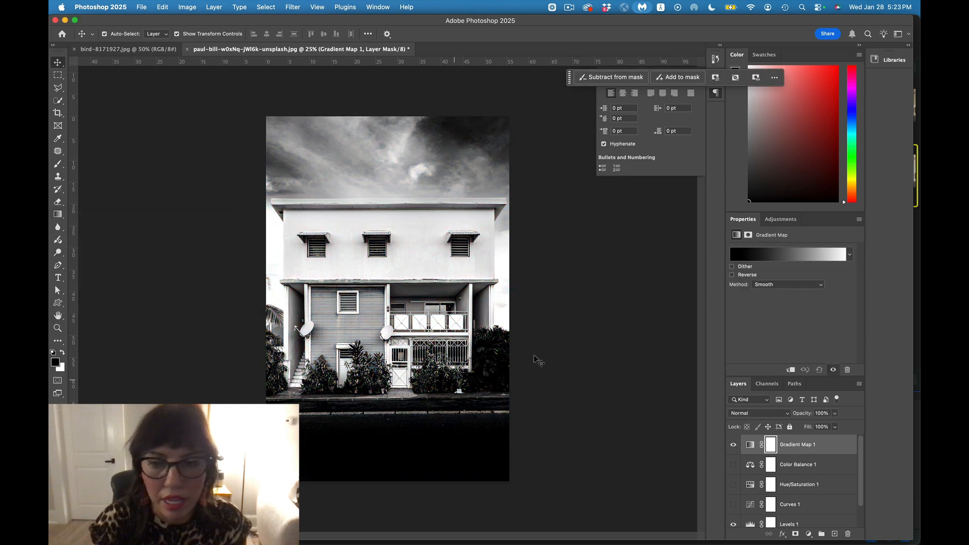
# - Change the black stop at the dark end of the Gradient Map's gradient to red cc1717
pyautogui.click(796, 258)
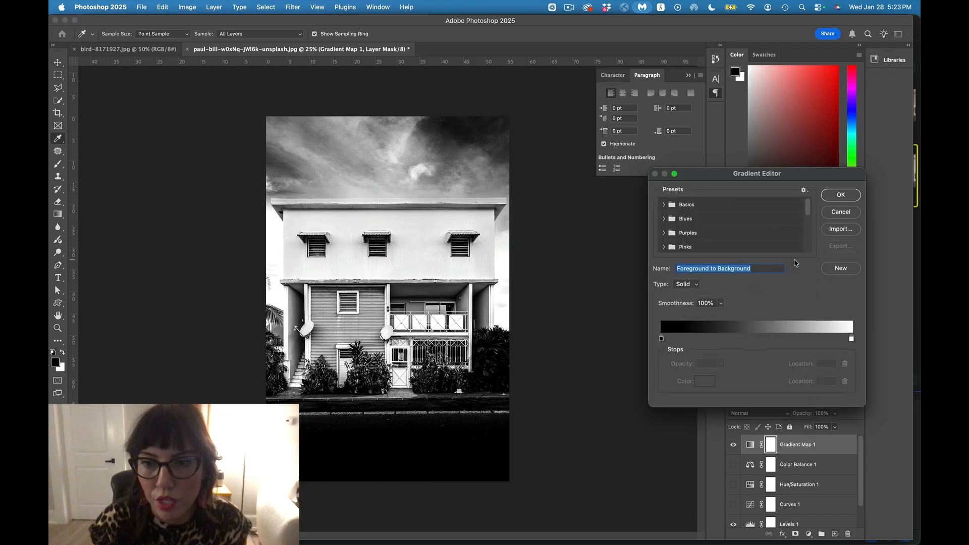
pyautogui.click(662, 339)
pyautogui.doubleClick(662, 339)
pyautogui.click(558, 212)
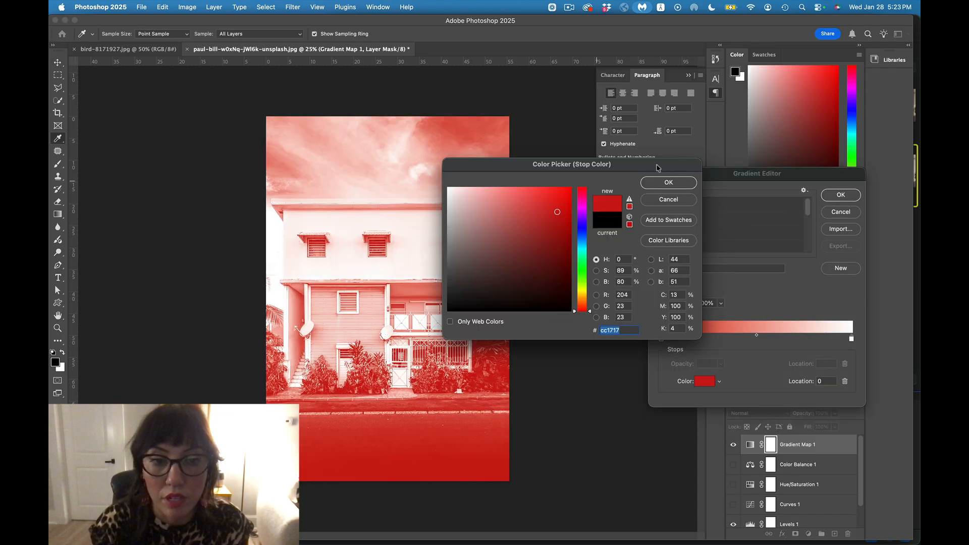
pyautogui.click(668, 183)
# - Change the white stop at the light end of the gradient to a light green with hue 85
pyautogui.doubleClick(852, 339)
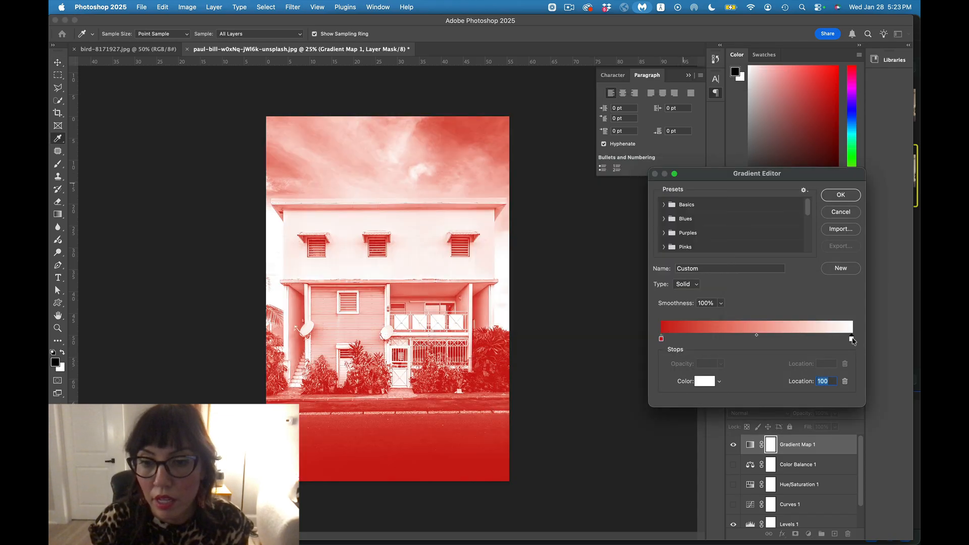
pyautogui.click(584, 283)
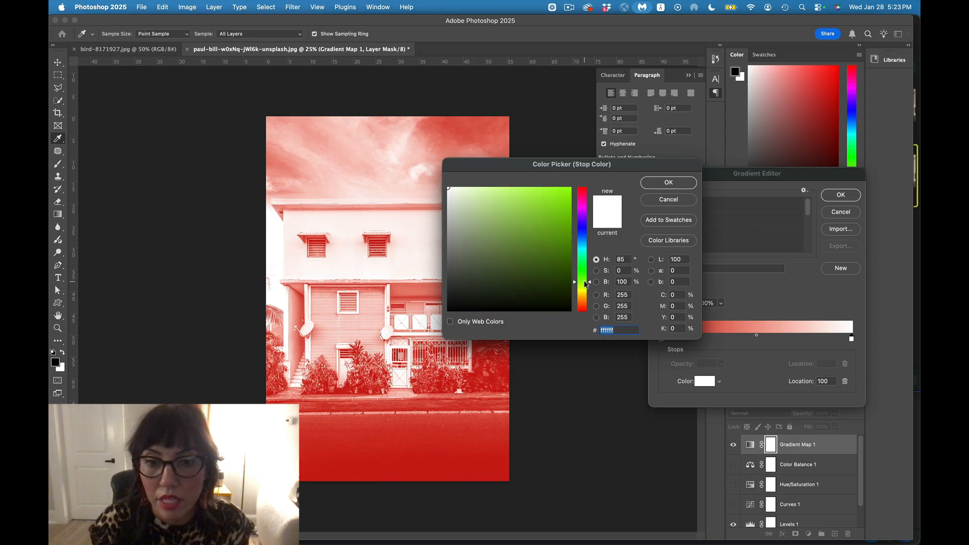
pyautogui.click(496, 196)
pyautogui.click(668, 183)
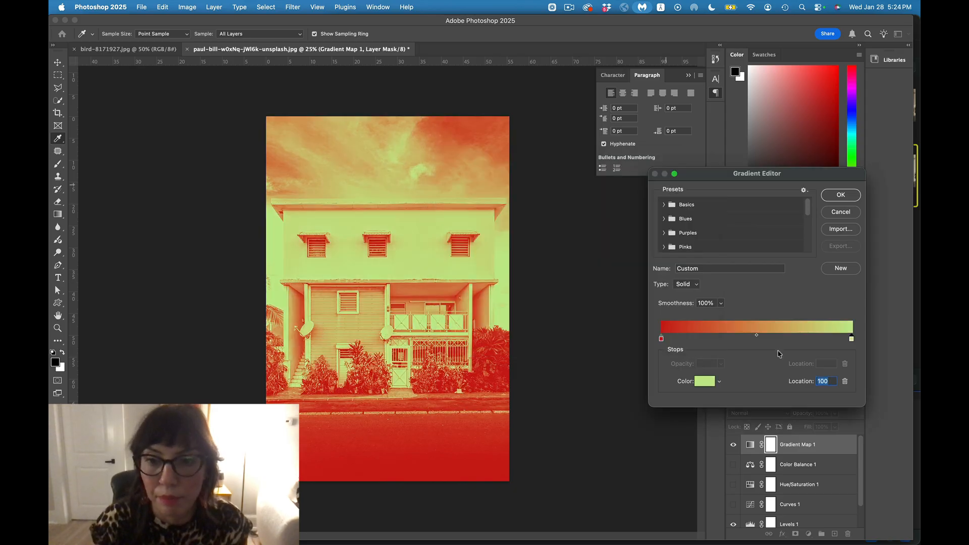
# - Add a cyan color stop at location 44 in the middle of the gradient and apply the edited gradient
pyautogui.moveTo(756, 335); pyautogui.dragTo(770, 335)
pyautogui.click(749, 338)
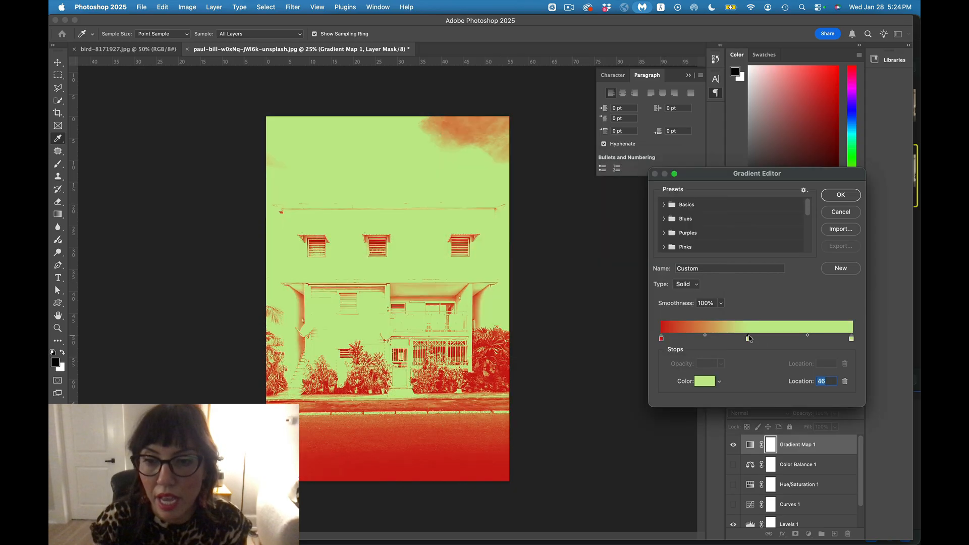
pyautogui.doubleClick(749, 340)
pyautogui.moveTo(586, 259); pyautogui.dragTo(583, 260)
pyautogui.click(516, 199)
pyautogui.click(668, 182)
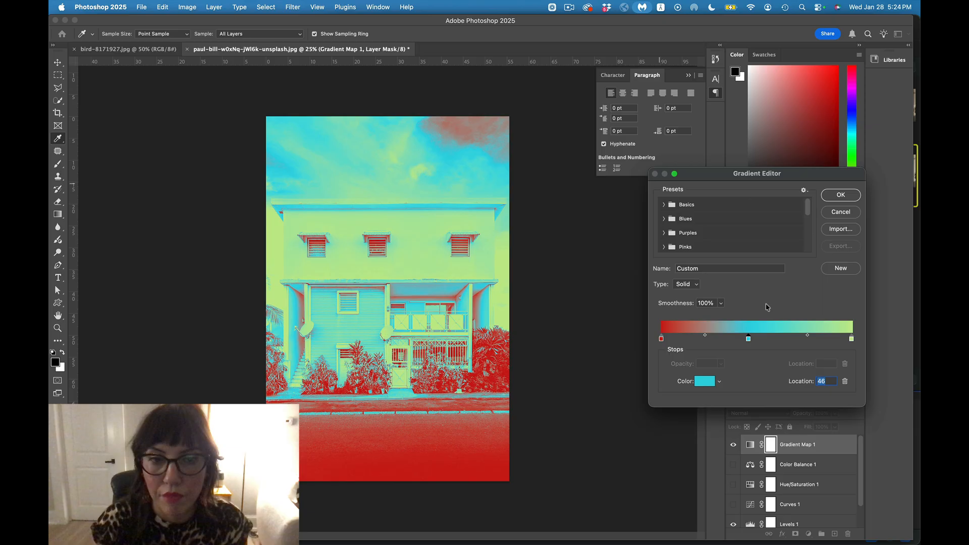
pyautogui.moveTo(749, 339); pyautogui.dragTo(745, 339)
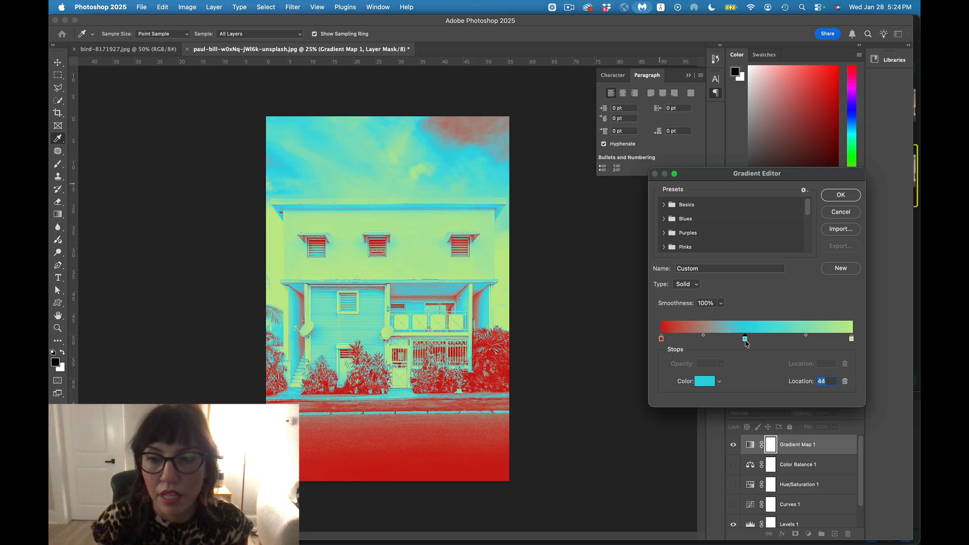
pyautogui.click(855, 198)
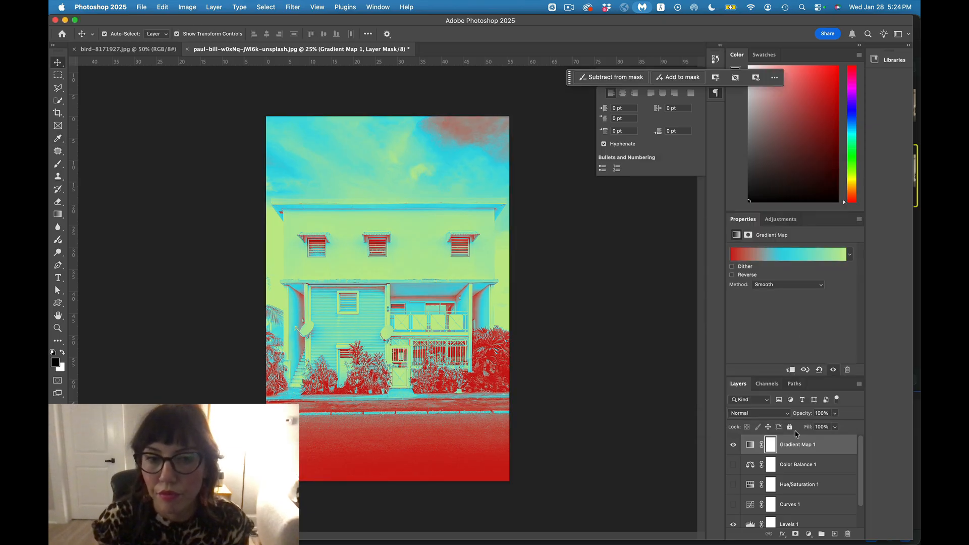
# - Lower the Gradient Map layer's opacity to 57%
pyautogui.click(835, 413)
pyautogui.moveTo(828, 428); pyautogui.dragTo(817, 426)
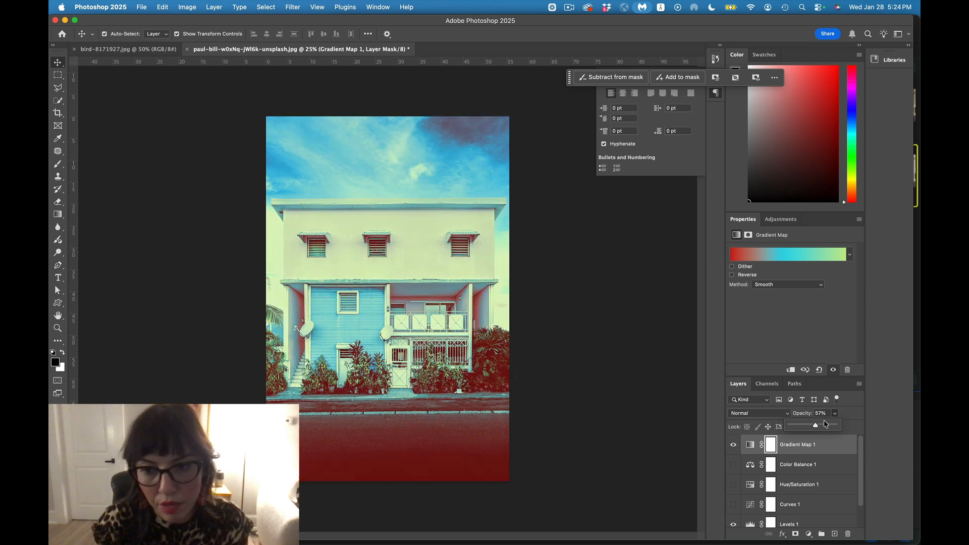
pyautogui.click(854, 427)
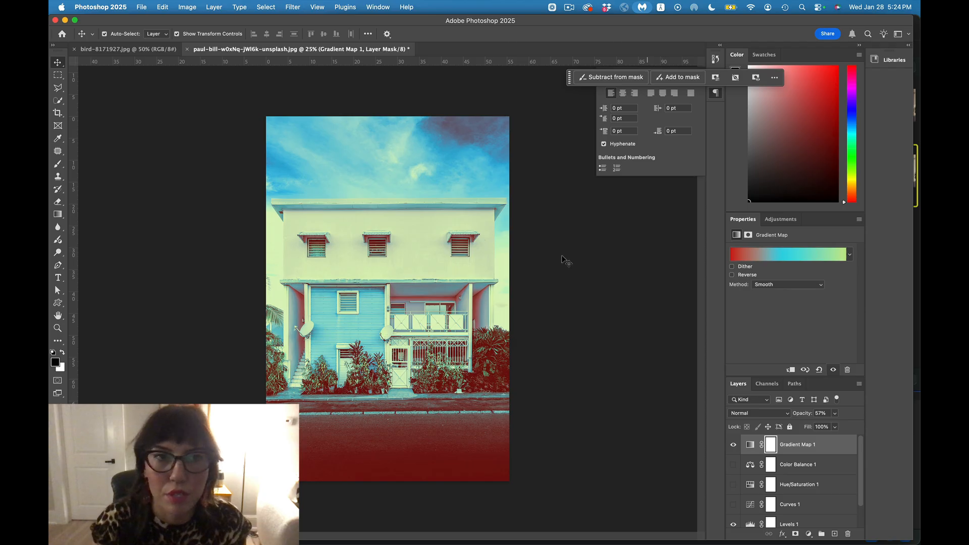
pyautogui.click(196, 6)
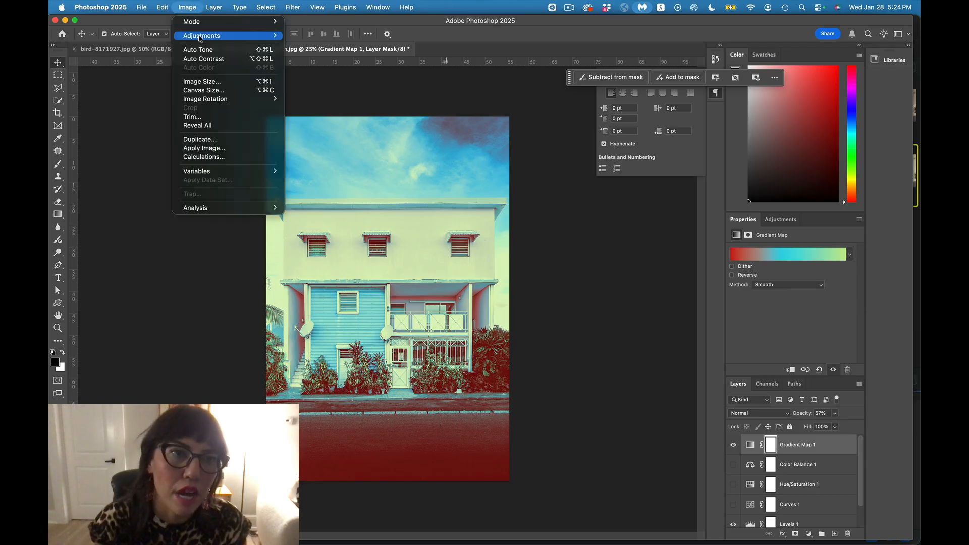
pyautogui.moveTo(214, 7)
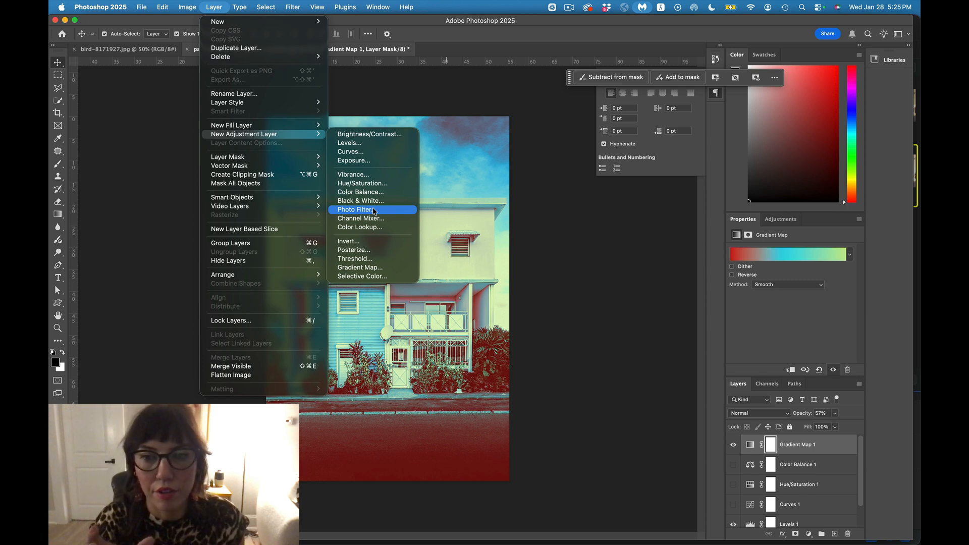
pyautogui.click(531, 168)
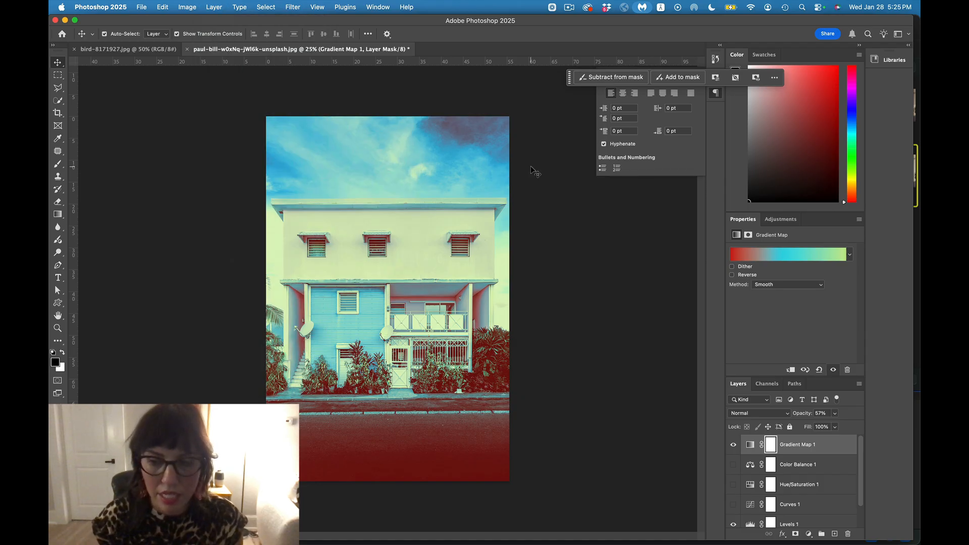
# - Preview blend modes on the Gradient Map layer and set its blend mode to Dissolve
pyautogui.click(800, 467)
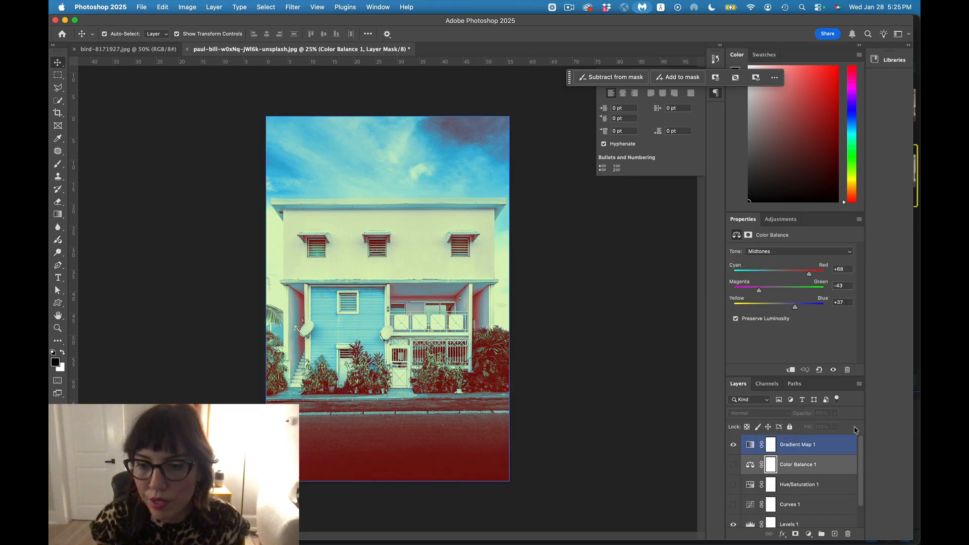
pyautogui.click(838, 437)
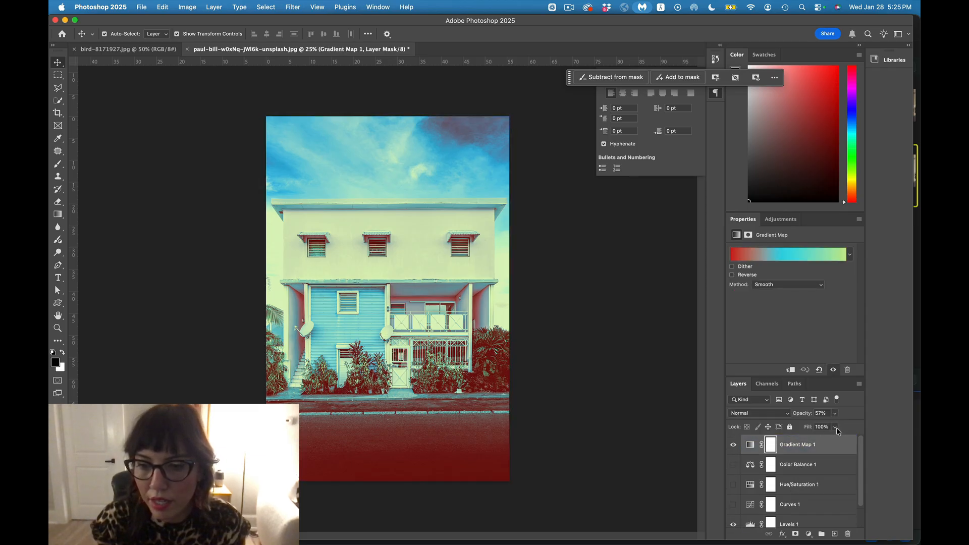
pyautogui.click(786, 418)
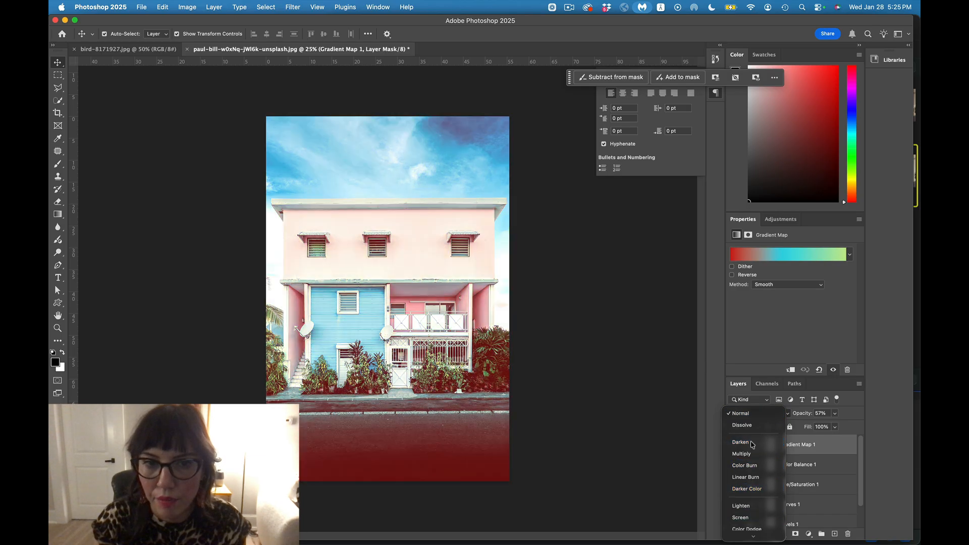
pyautogui.click(749, 414)
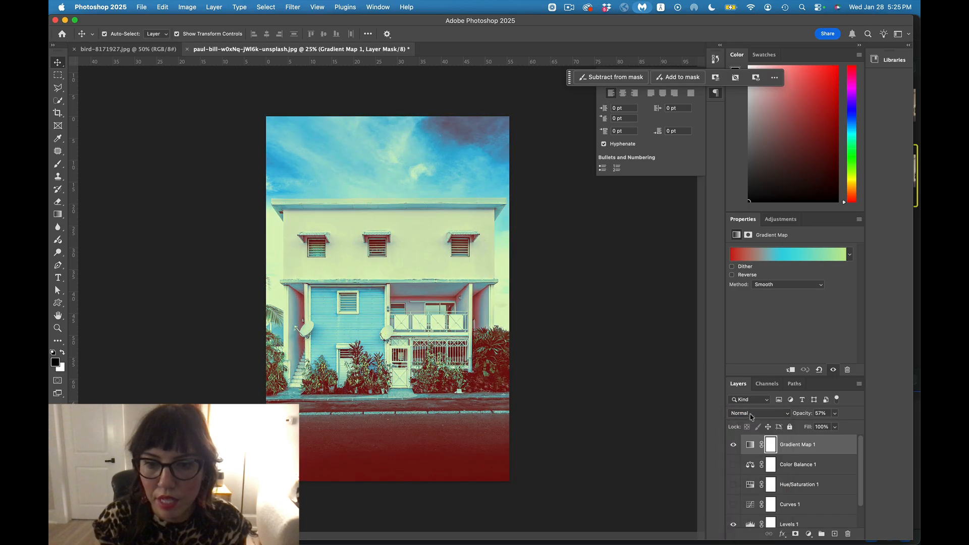
pyautogui.click(751, 417)
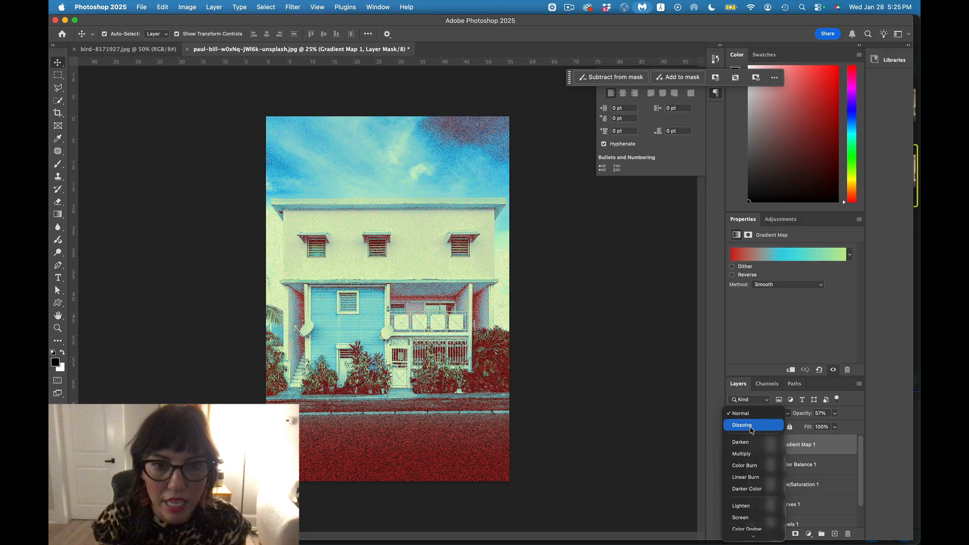
pyautogui.click(751, 428)
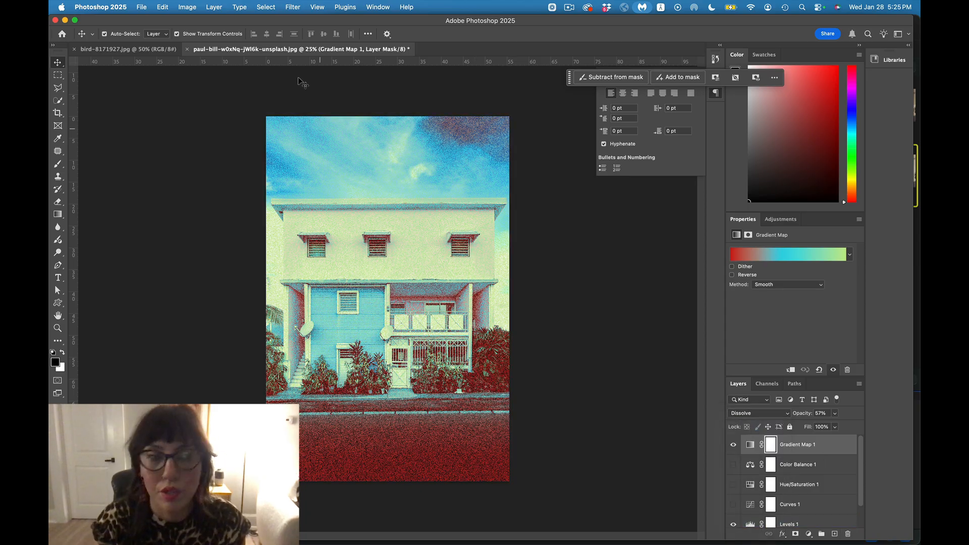
# - Add a Solid Color fill layer in a strong blue above the Gradient Map layer
pyautogui.click(214, 7)
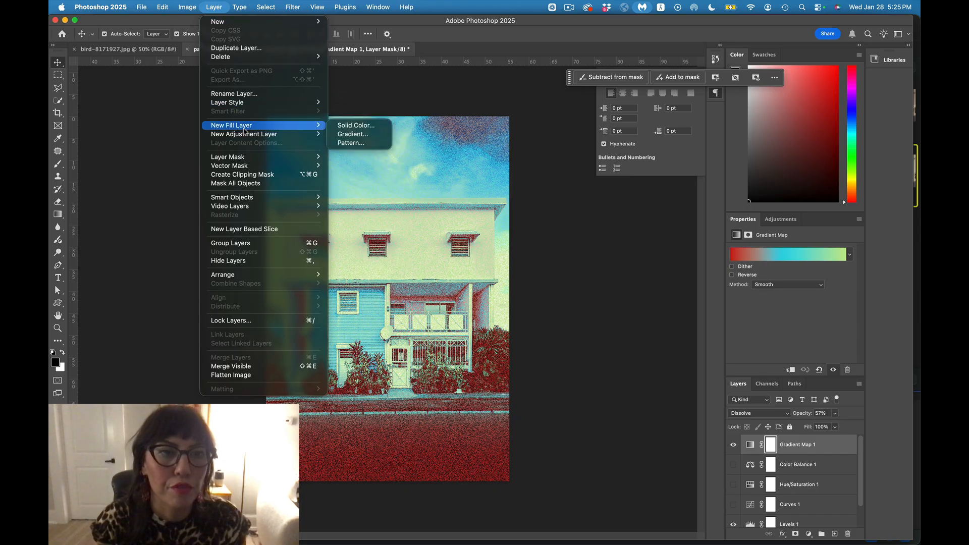
pyautogui.click(360, 127)
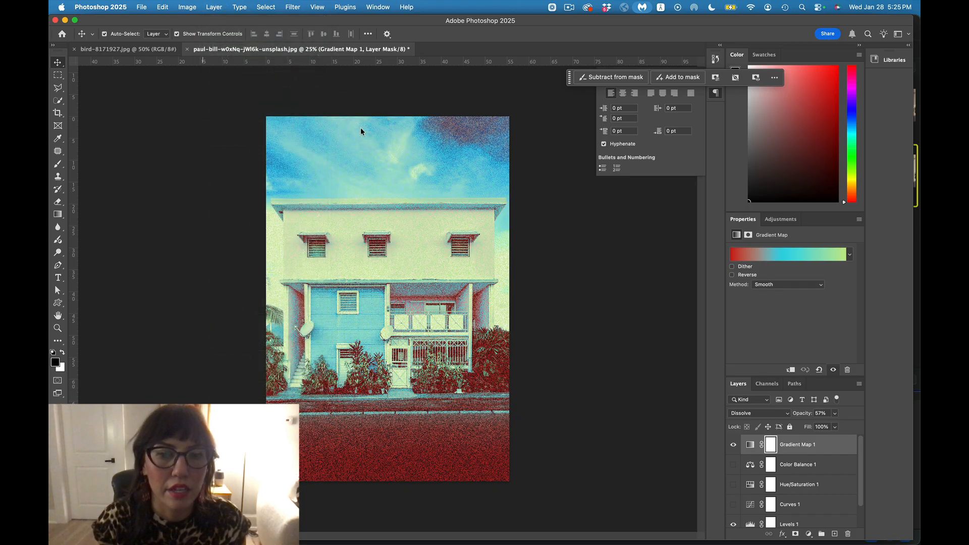
pyautogui.click(236, 246)
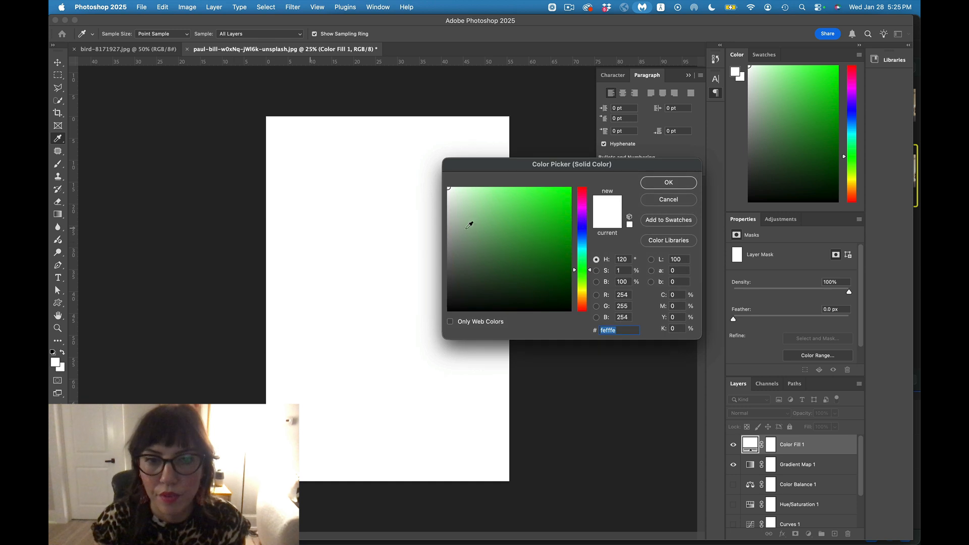
pyautogui.click(548, 199)
pyautogui.moveTo(581, 245); pyautogui.dragTo(582, 232)
pyautogui.click(673, 181)
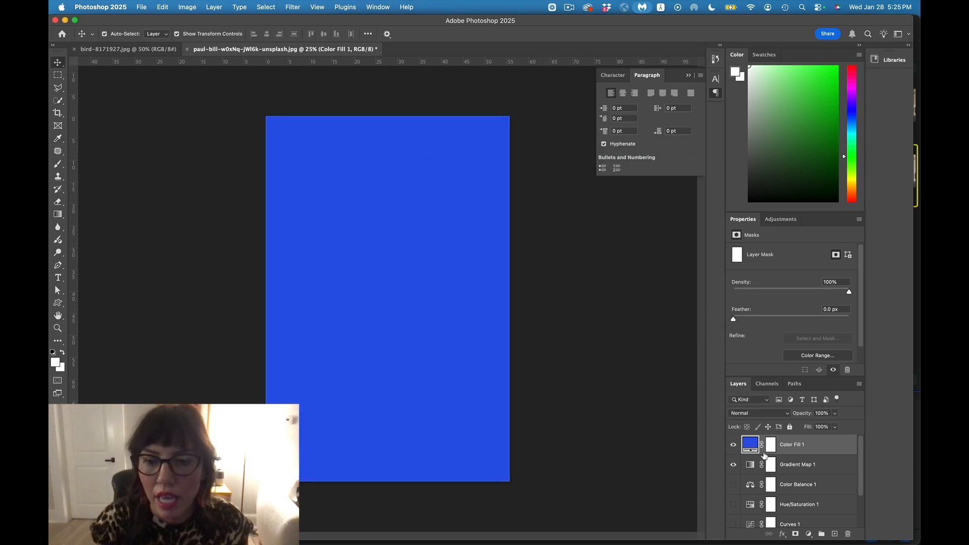
# - Try opacities of 50% and 23% on the blue Color Fill layer and restore it to 100%
pyautogui.click(835, 413)
pyautogui.moveTo(828, 427); pyautogui.dragTo(816, 428)
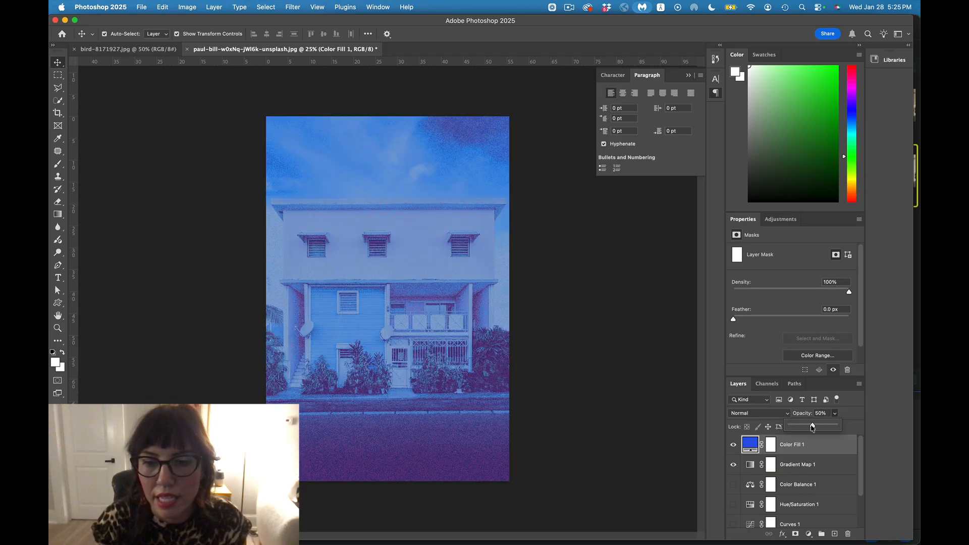
pyautogui.moveTo(811, 427); pyautogui.dragTo(801, 427)
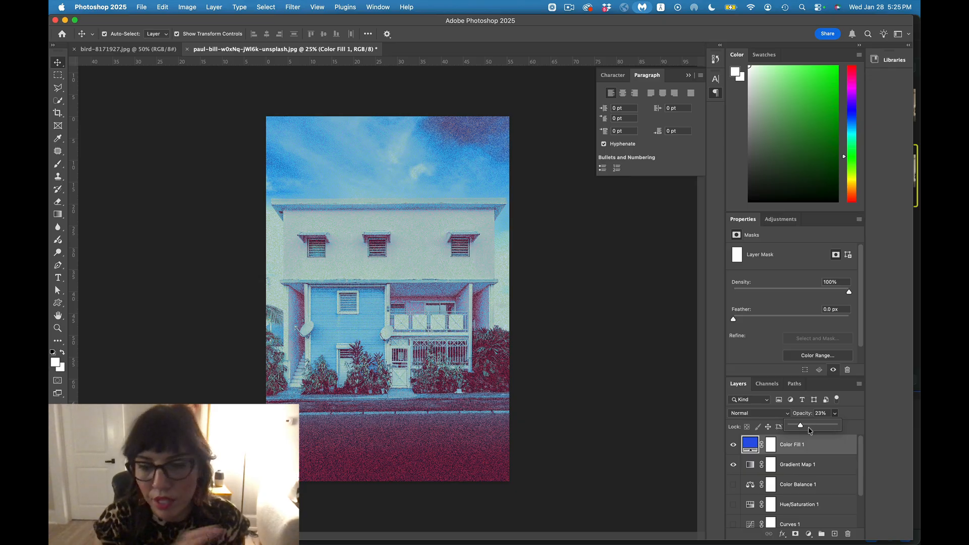
pyautogui.moveTo(801, 427); pyautogui.dragTo(842, 427)
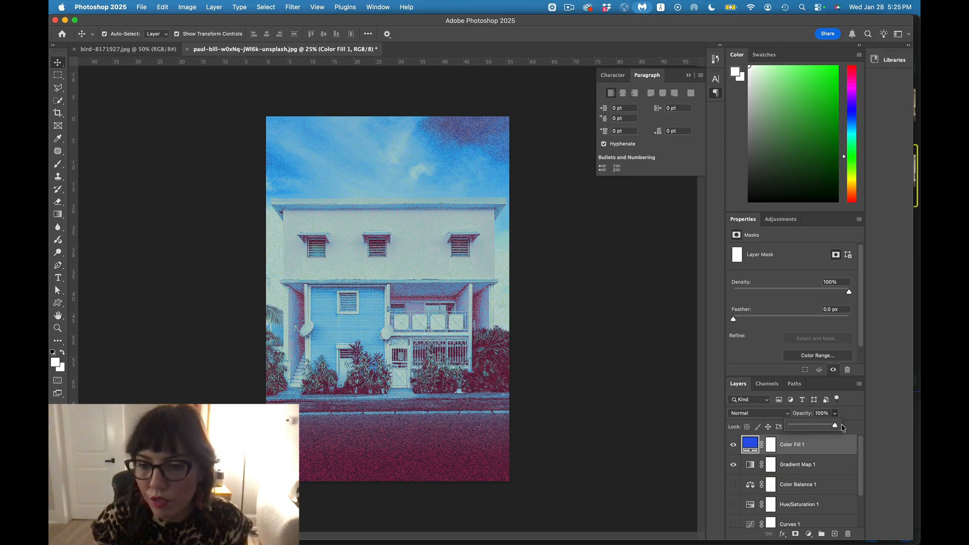
# - Preview blend modes on the Color Fill layer and set its blend mode to Soft Light
pyautogui.click(757, 414)
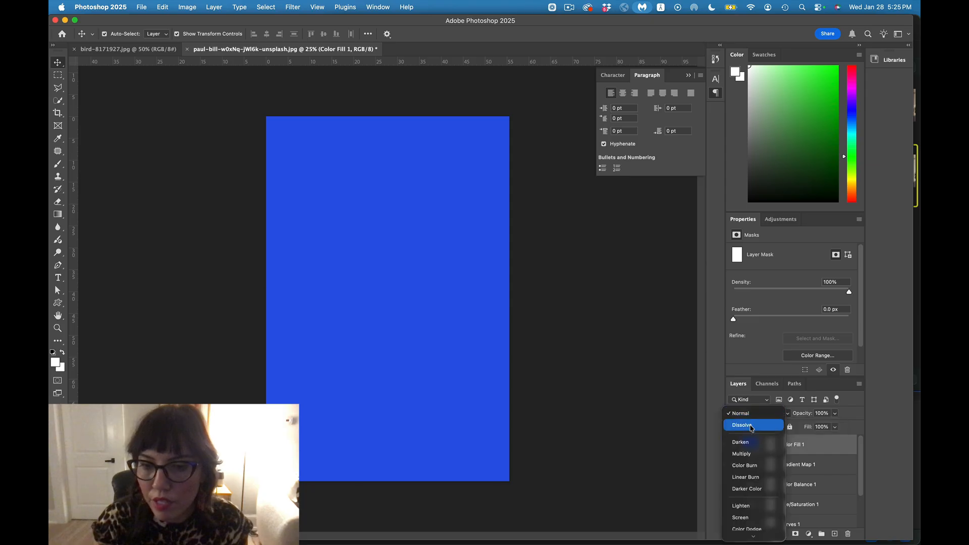
pyautogui.click(751, 426)
pyautogui.click(751, 414)
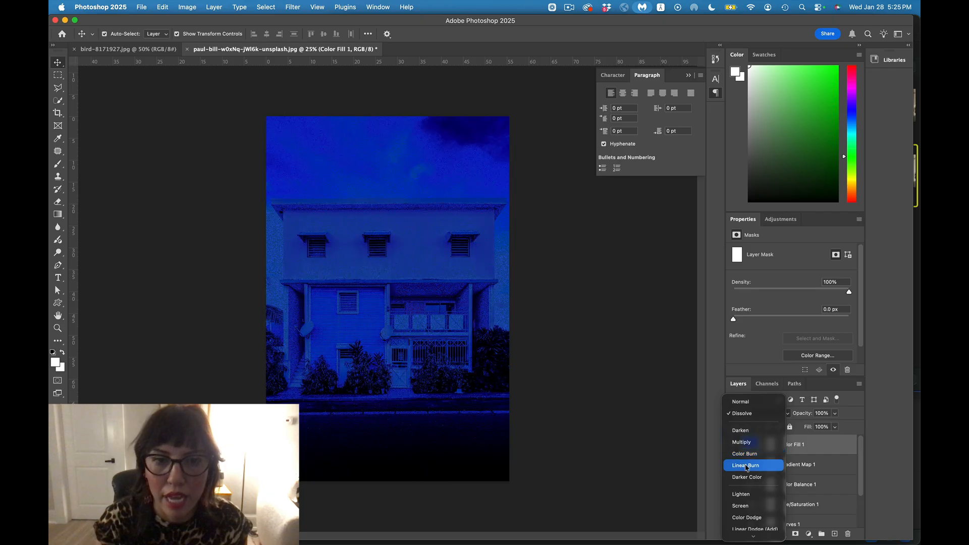
pyautogui.scroll(-2, 747, 468)
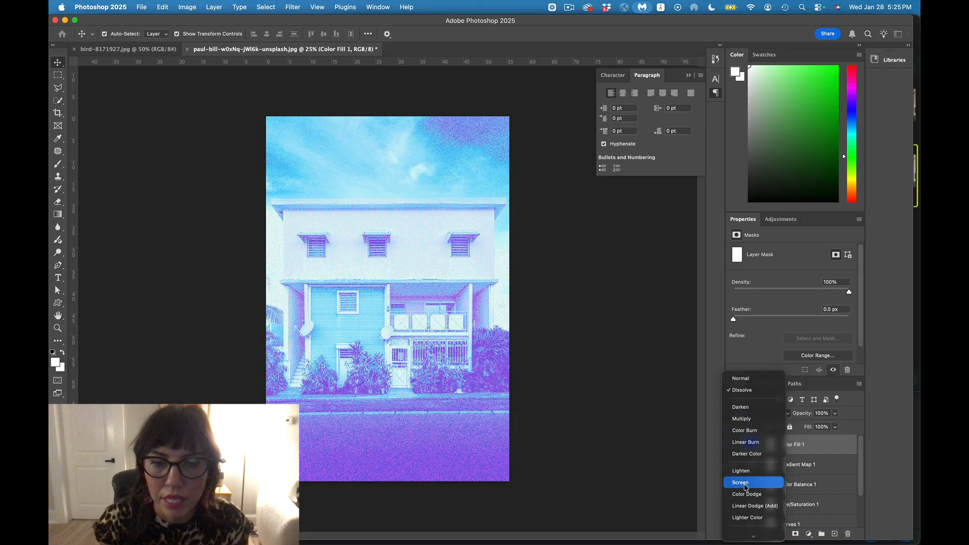
pyautogui.scroll(-3, 746, 519)
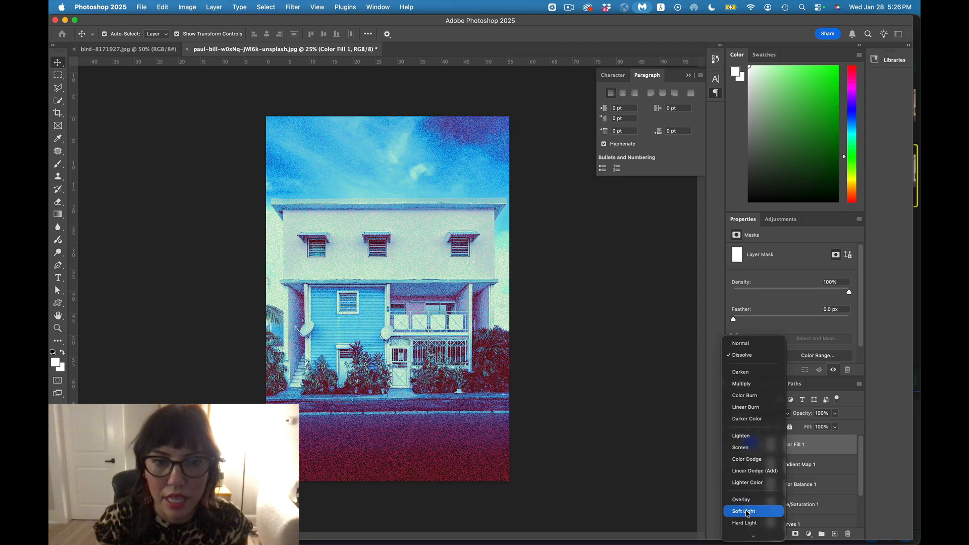
pyautogui.click(746, 511)
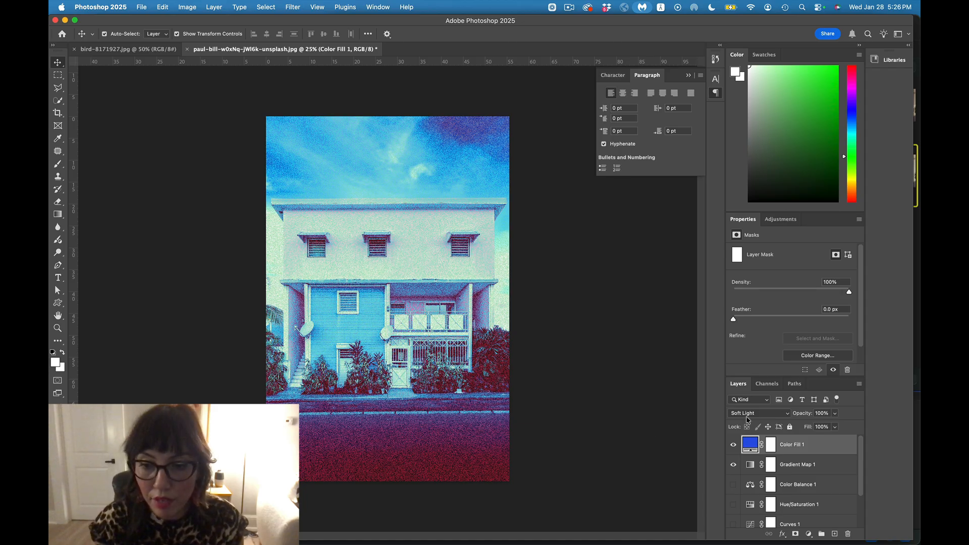
pyautogui.click(834, 413)
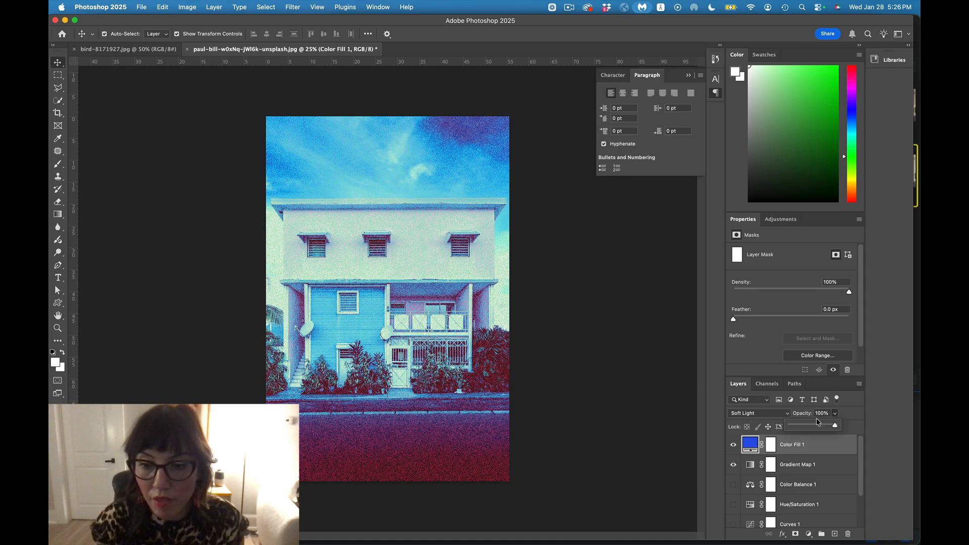
pyautogui.click(853, 419)
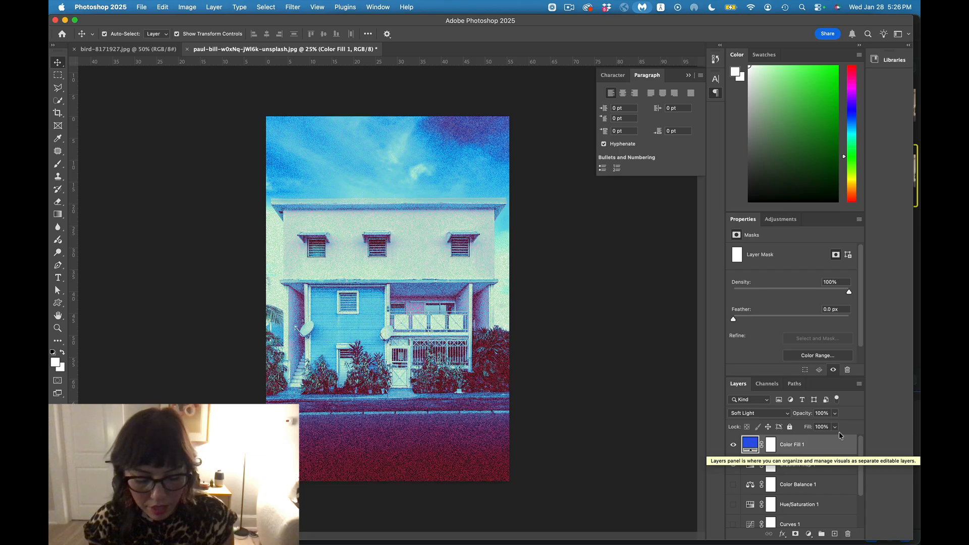
# - Try marquee selections over the building's facade and deselect them
pyautogui.click(58, 75)
pyautogui.moveTo(328, 194); pyautogui.dragTo(496, 294)
pyautogui.press('super+d')
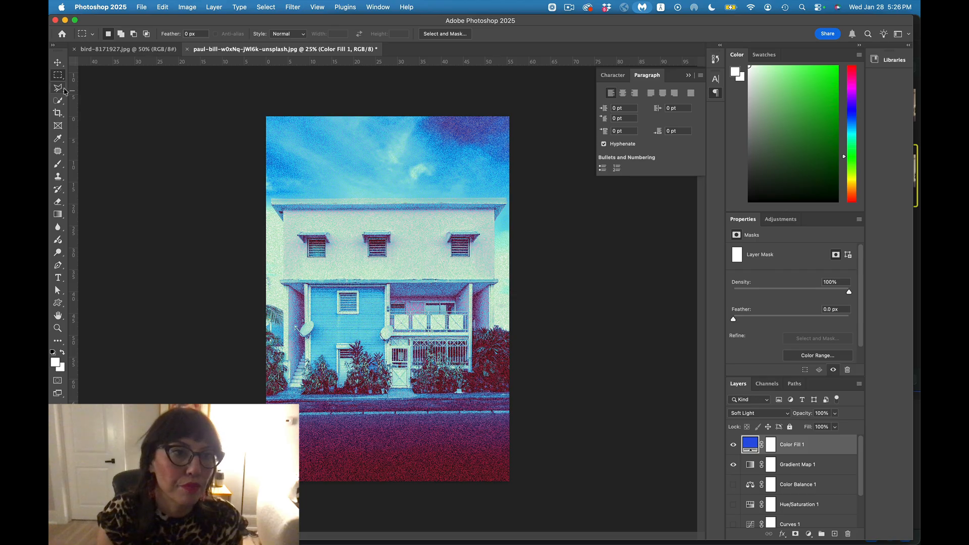
pyautogui.moveTo(58, 75); pyautogui.dragTo(80, 89)
pyautogui.moveTo(400, 323); pyautogui.dragTo(418, 352)
pyautogui.press('super+d')
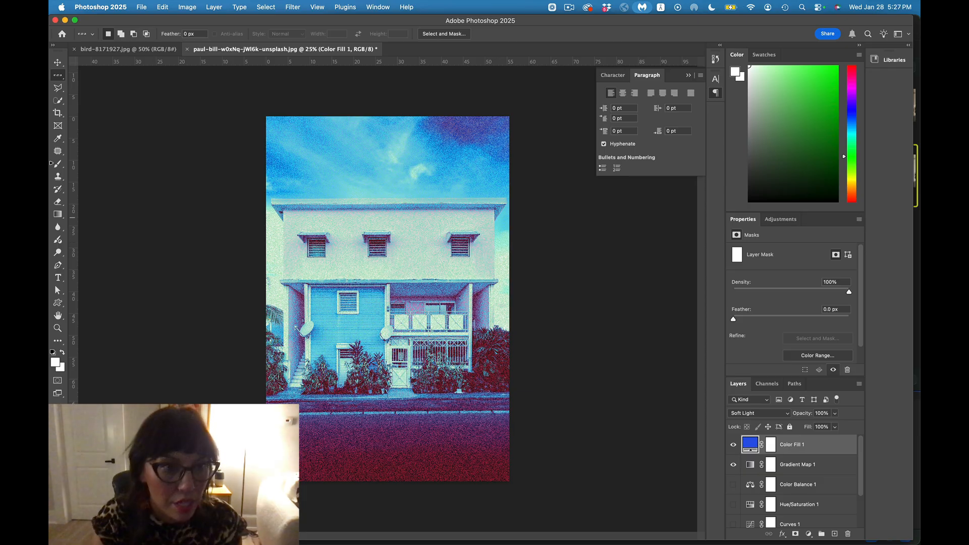
# - Sample a magenta foreground color from the dark red ground of the photo with the Eyedropper
pyautogui.click(57, 138)
pyautogui.click(470, 133)
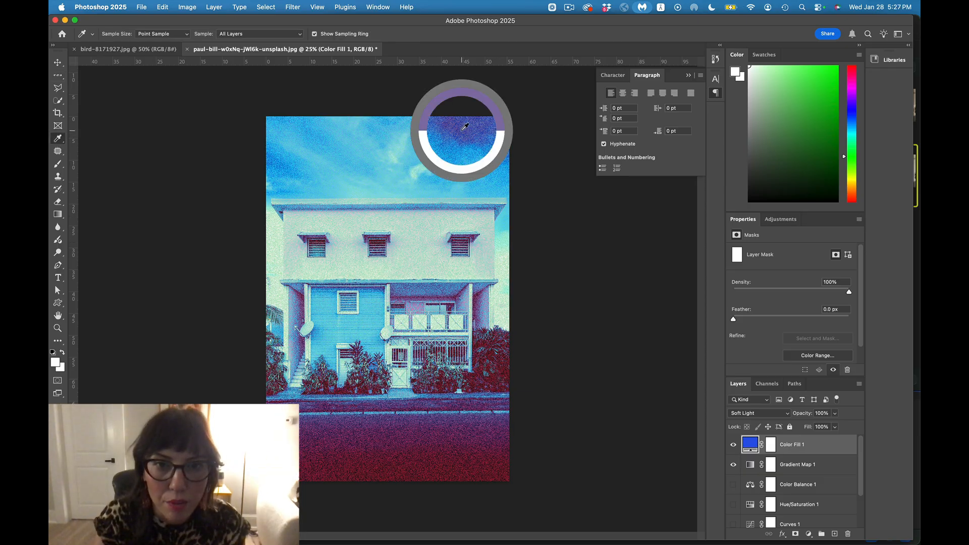
pyautogui.click(478, 437)
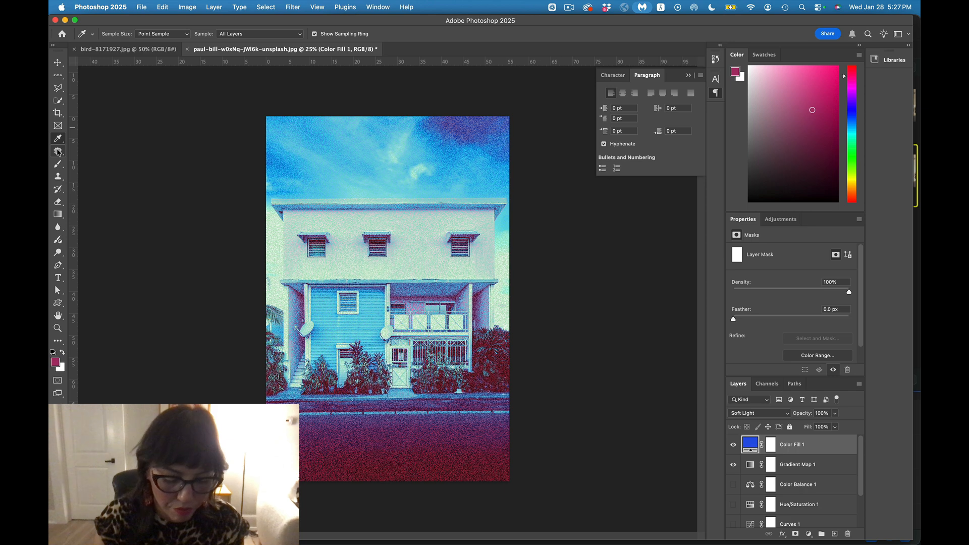
# - Draw a closed, straight-sided irregular shape about 2706 by 2587 px over the building with the Pen tool, filled magenta
pyautogui.click(57, 265)
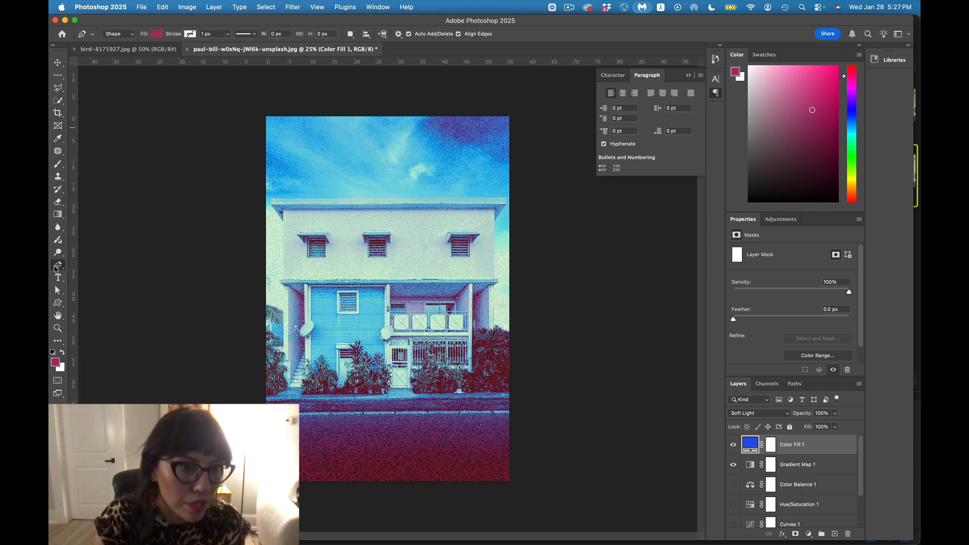
pyautogui.click(374, 180)
pyautogui.click(444, 271)
pyautogui.click(473, 305)
pyautogui.click(428, 337)
pyautogui.click(385, 291)
pyautogui.click(327, 302)
pyautogui.click(308, 237)
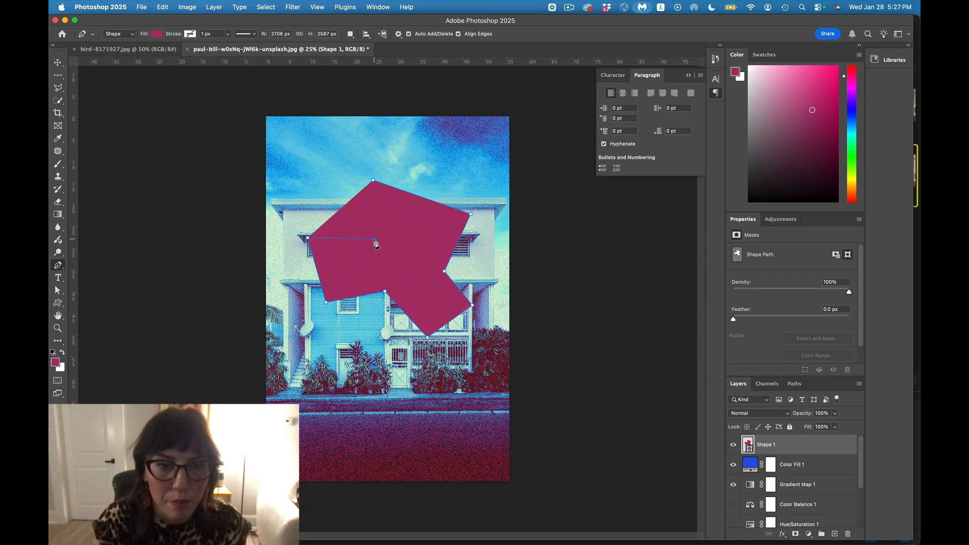
pyautogui.click(374, 238)
pyautogui.click(374, 182)
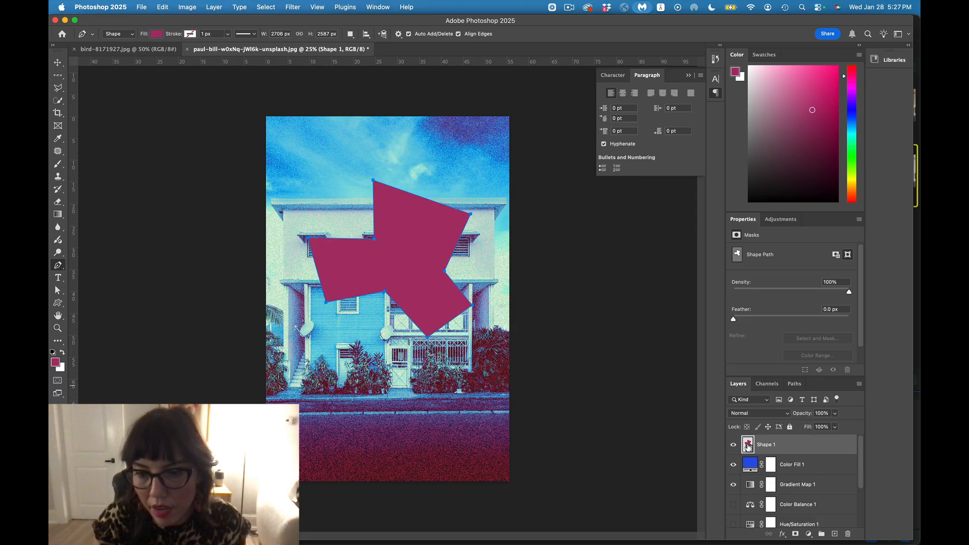
# - Change the fill of the drawn shape to the lighter pink #e777ac
pyautogui.doubleClick(748, 447)
pyautogui.click(521, 200)
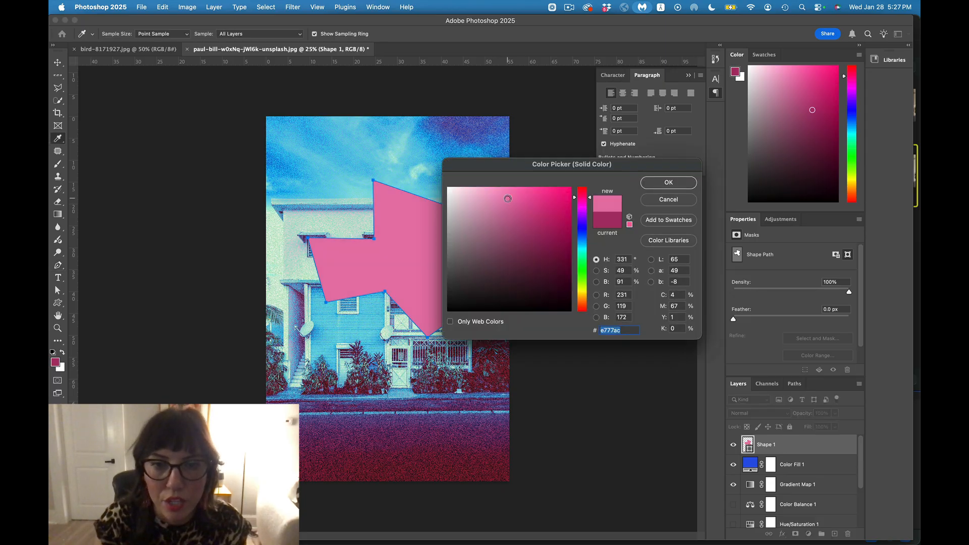
pyautogui.click(680, 188)
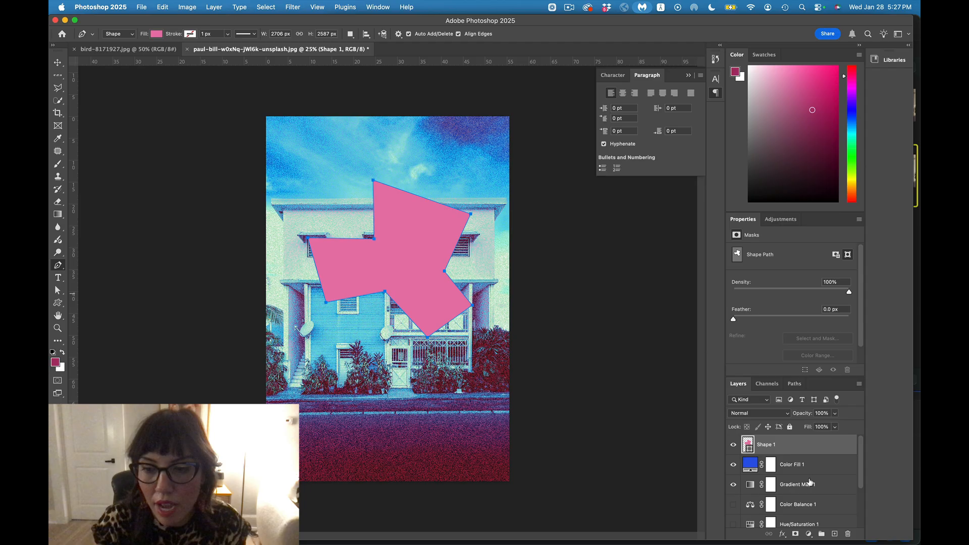
# - Switch to the Move tool and hide the pink shape's layer
pyautogui.click(860, 386)
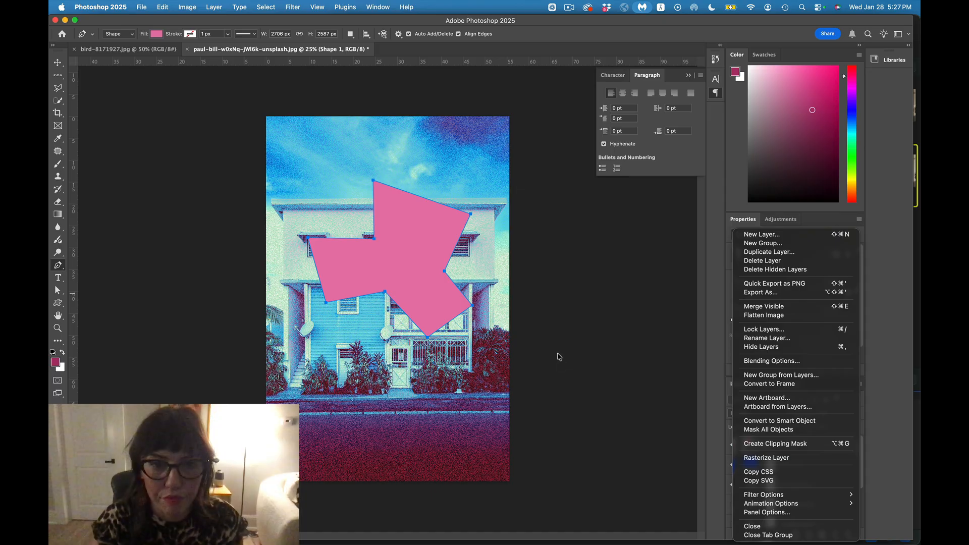
pyautogui.click(591, 350)
pyautogui.click(58, 61)
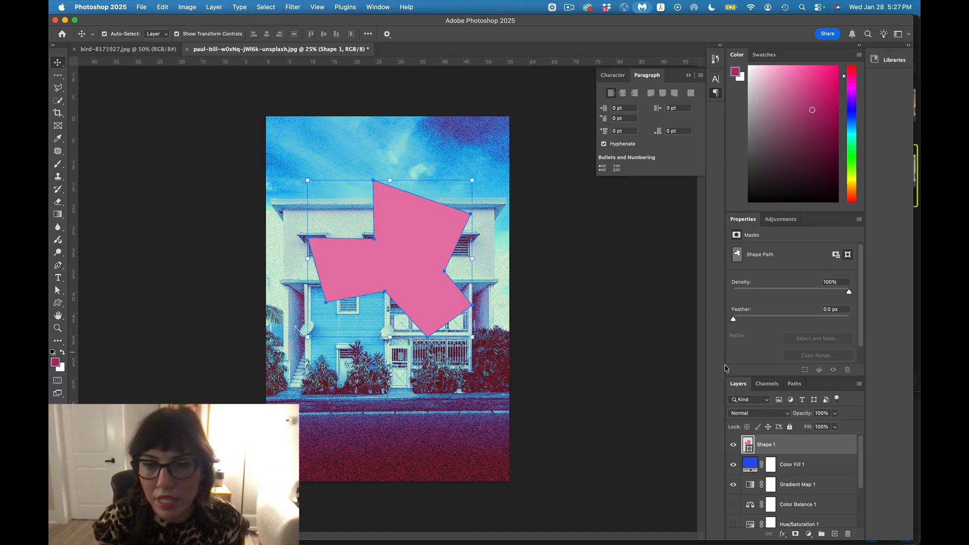
pyautogui.click(732, 444)
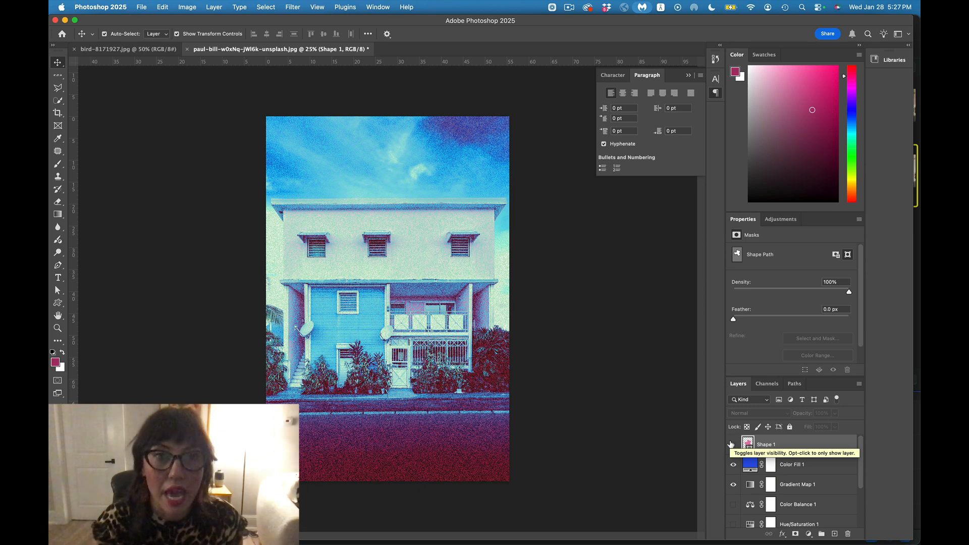
# - Select the Background layer so that filters can be applied to the photo
pyautogui.click(293, 6)
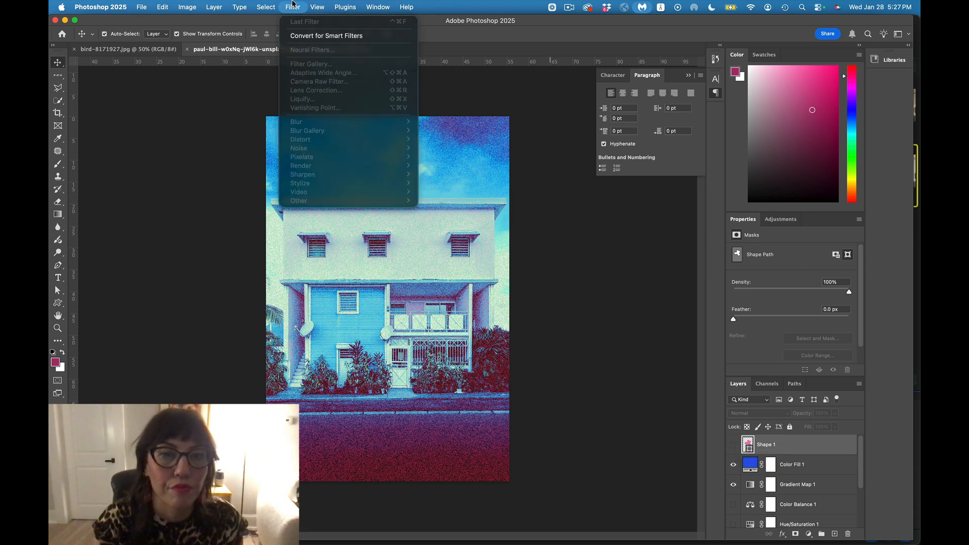
pyautogui.click(293, 6)
pyautogui.scroll(-1, 763, 448)
pyautogui.scroll(-3, 764, 449)
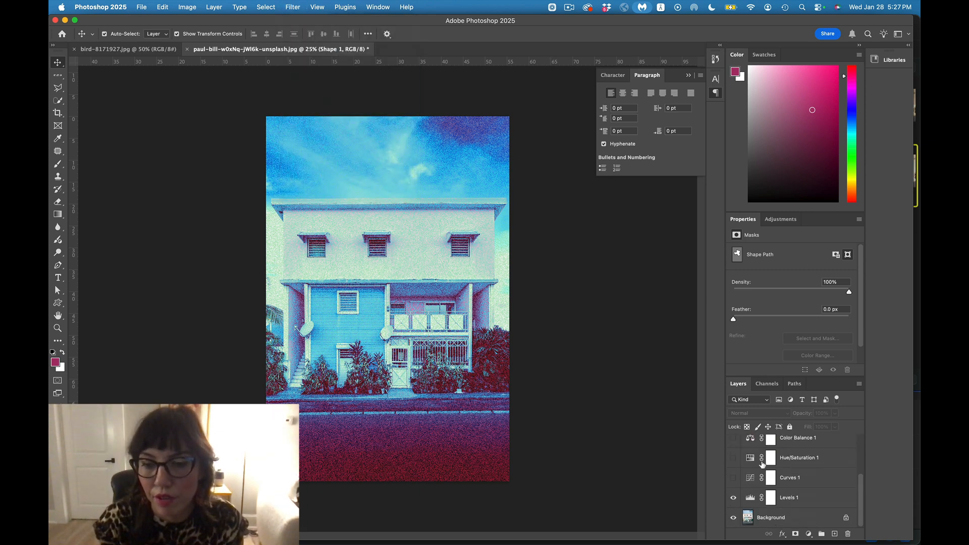
pyautogui.click(755, 507)
pyautogui.click(761, 518)
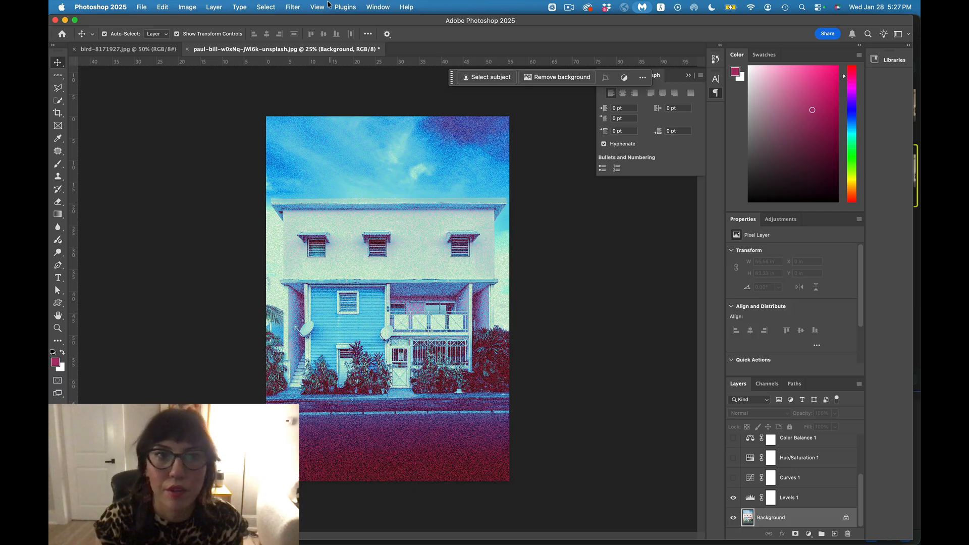
# - Try a Motion Blur with angle 0° and a distance of 287 pixels on the Background layer
pyautogui.click(293, 7)
pyautogui.moveTo(327, 125)
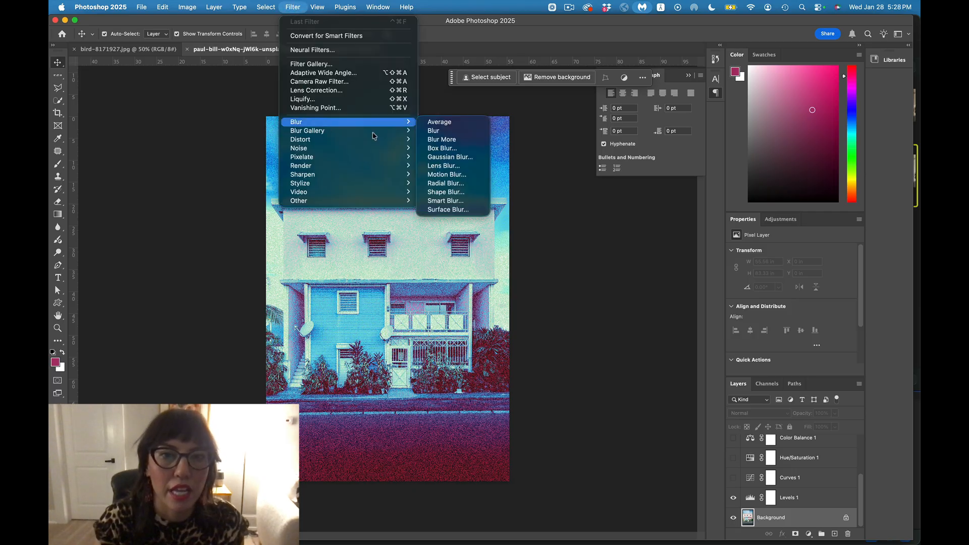
pyautogui.click(476, 172)
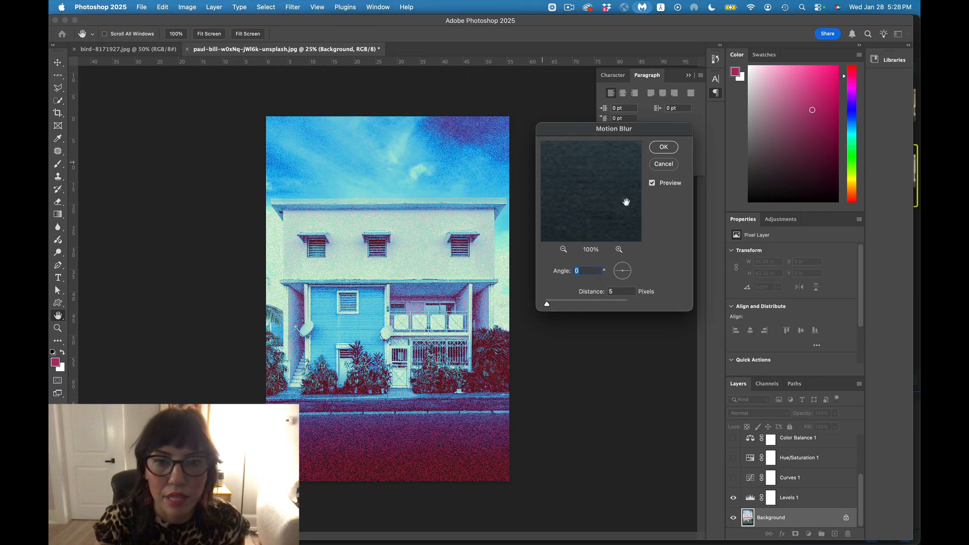
pyautogui.moveTo(568, 304); pyautogui.dragTo(600, 306)
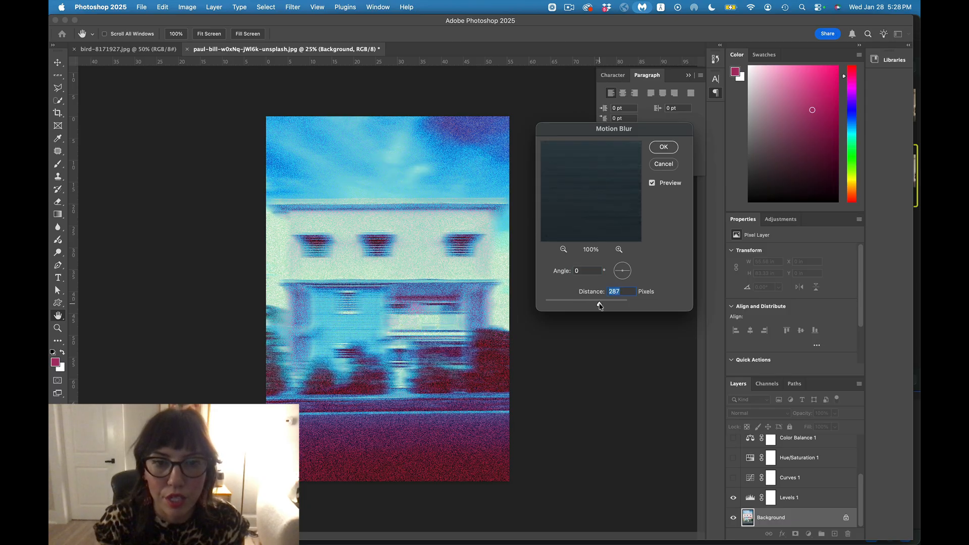
pyautogui.click(664, 164)
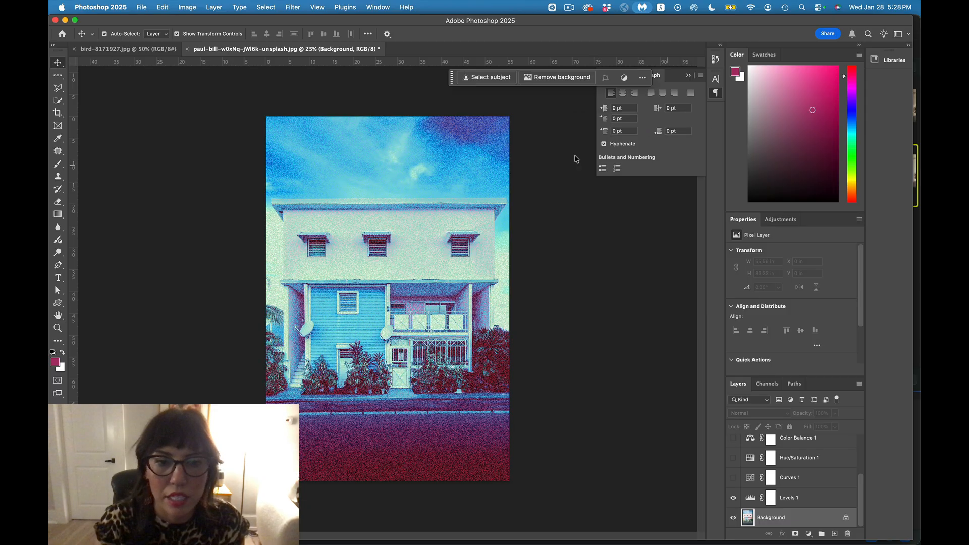
# - Try the Add Noise filter on the Background layer at 35.39% with Gaussian distribution and Monochromatic, and undo it
pyautogui.click(297, 7)
pyautogui.moveTo(326, 148)
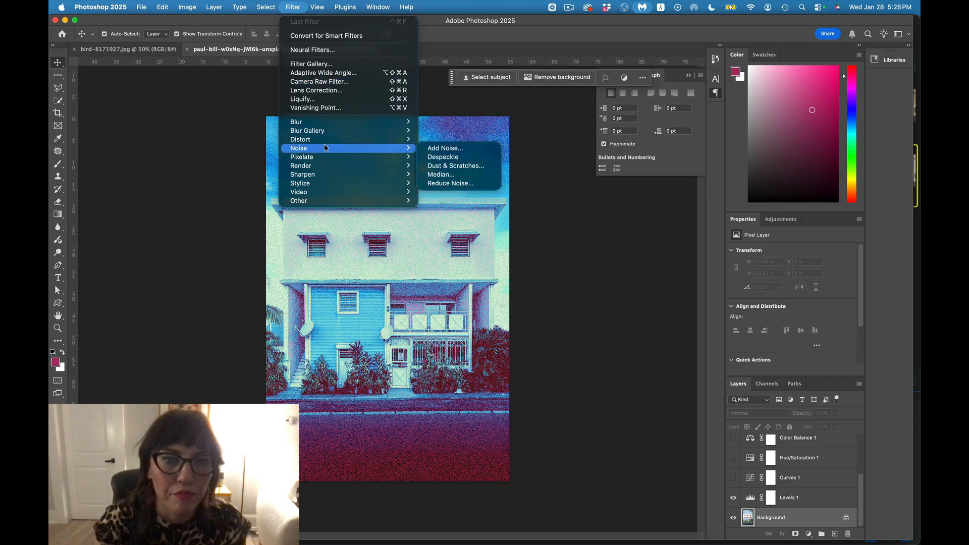
pyautogui.click(442, 149)
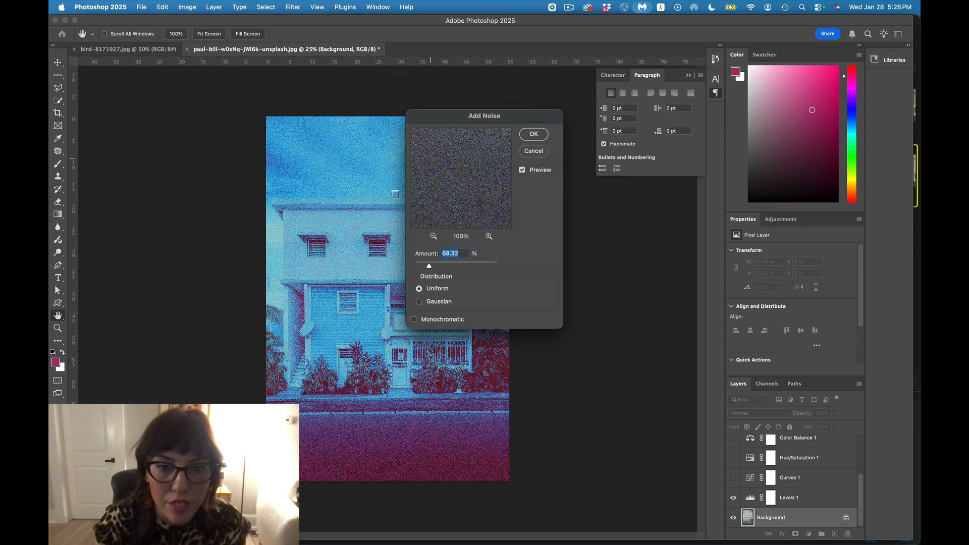
pyautogui.moveTo(457, 120); pyautogui.dragTo(580, 174)
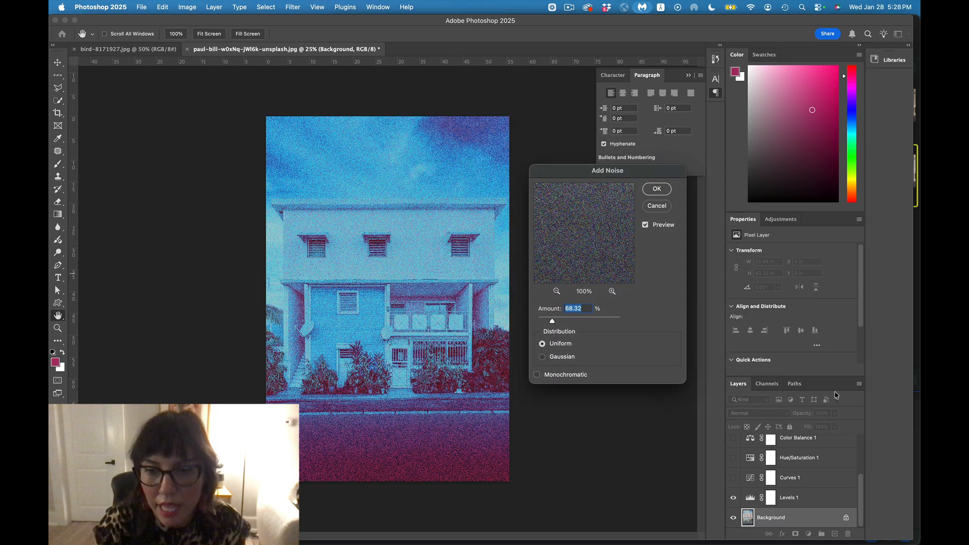
pyautogui.moveTo(552, 321); pyautogui.dragTo(583, 322)
pyautogui.click(544, 358)
pyautogui.click(544, 374)
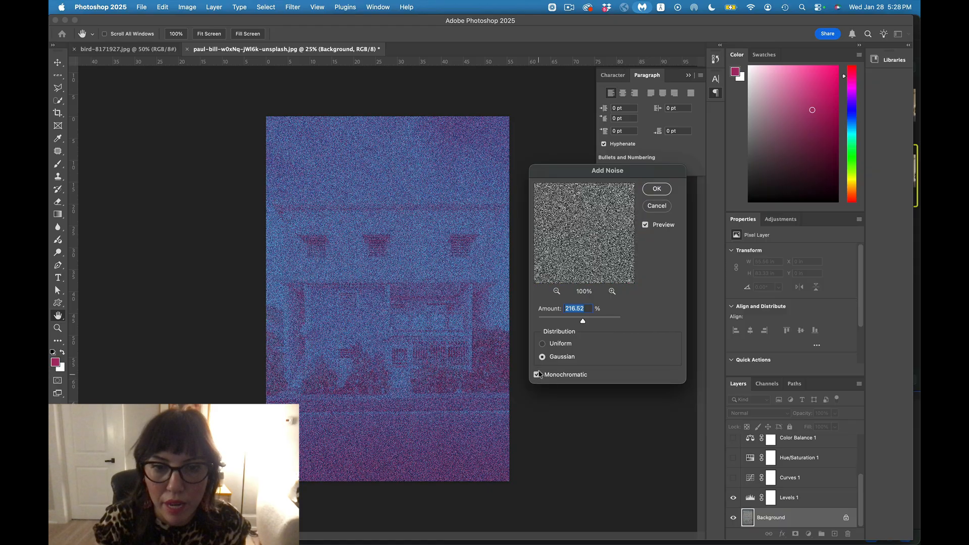
pyautogui.moveTo(557, 321); pyautogui.dragTo(545, 323)
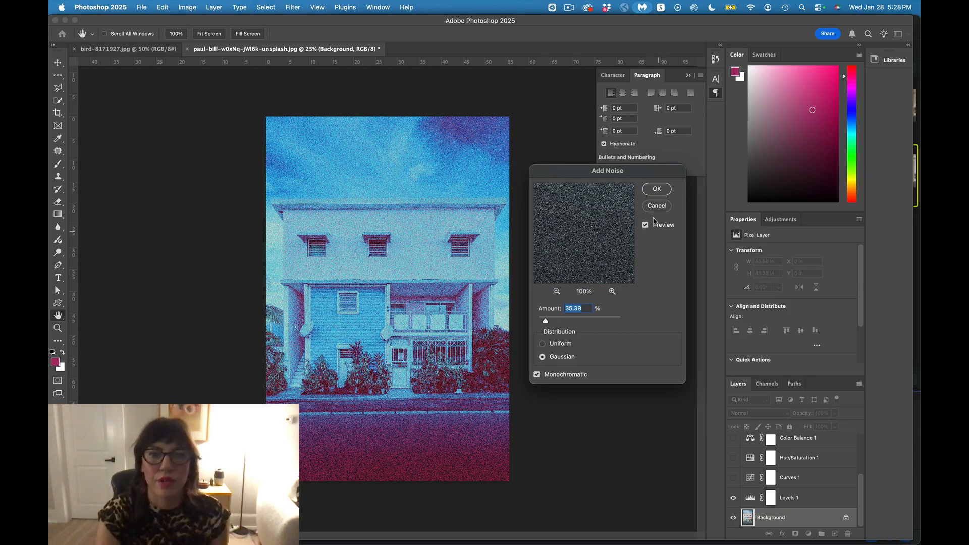
pyautogui.click(654, 192)
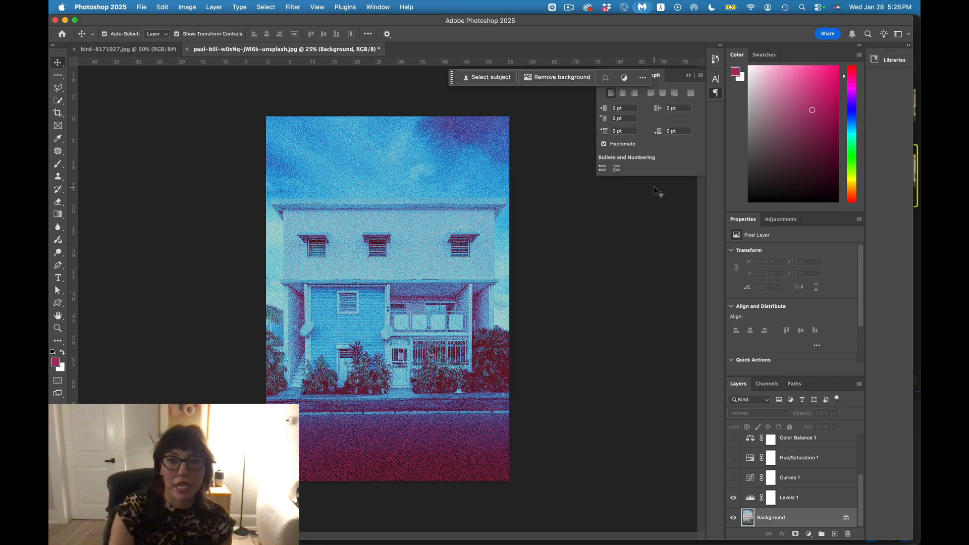
pyautogui.press('super+z')
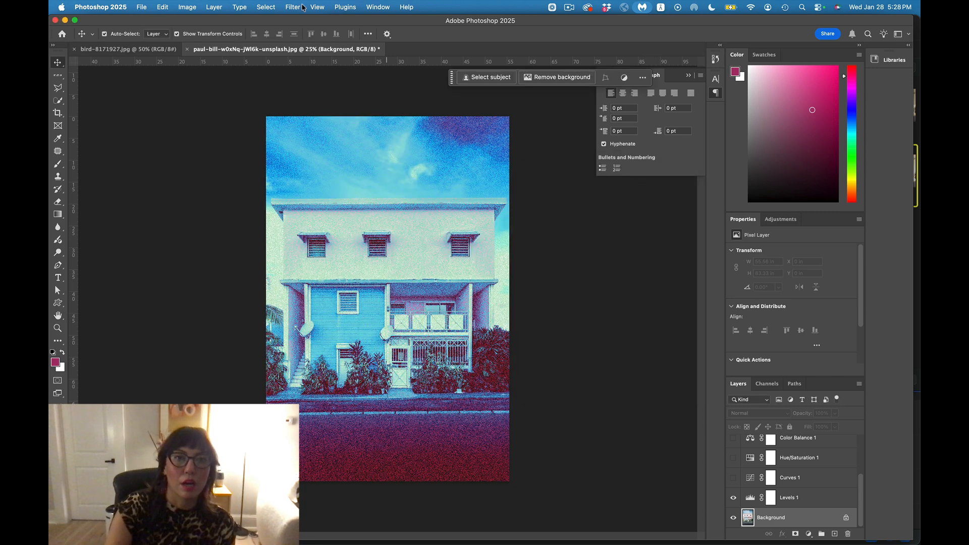
pyautogui.click(294, 6)
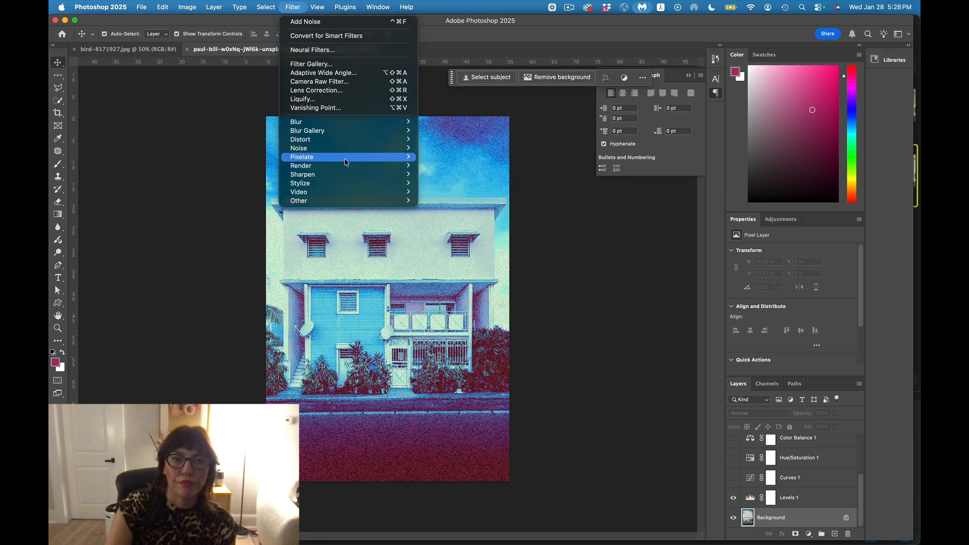
pyautogui.moveTo(346, 160)
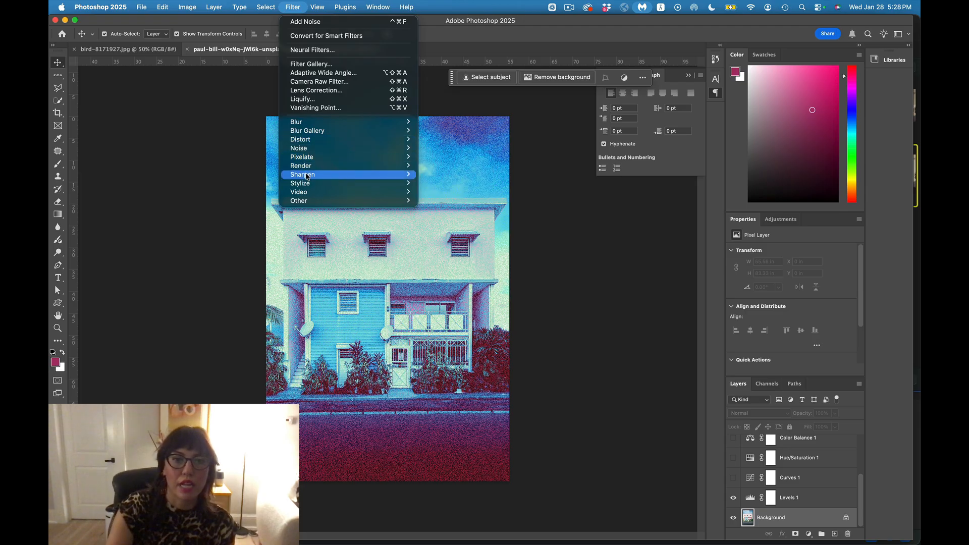
pyautogui.moveTo(312, 184)
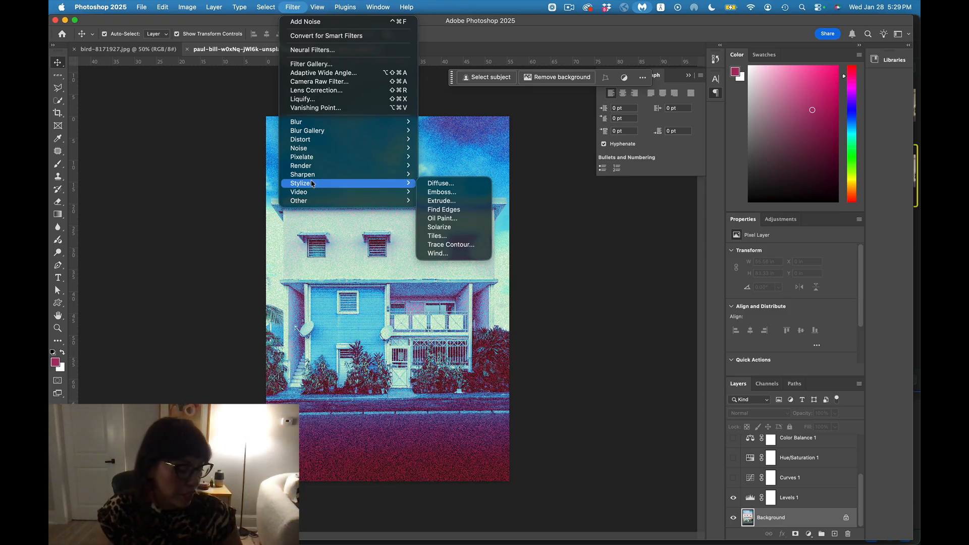
pyautogui.click(174, 144)
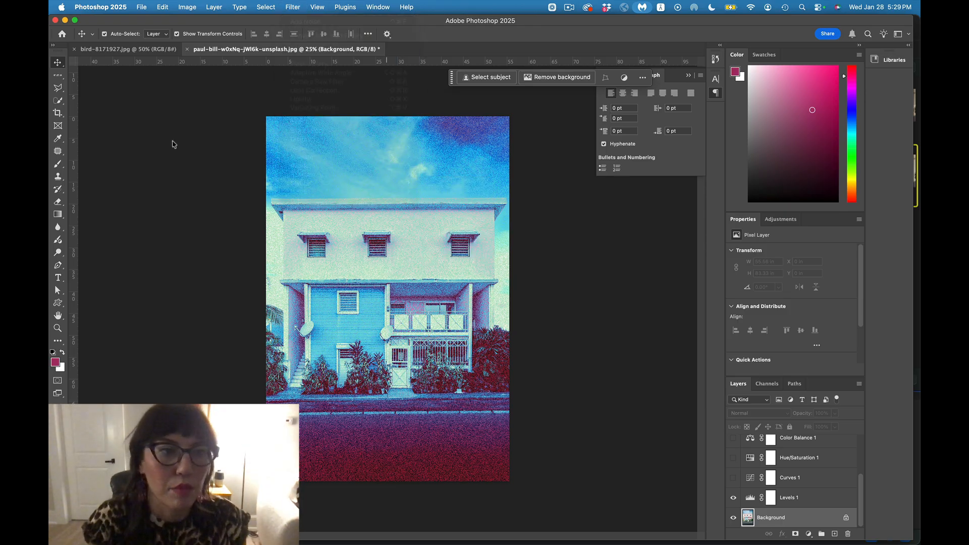
# - Activate the Brush tool, create a new empty layer and move it to the top of the layer stack
pyautogui.click(58, 164)
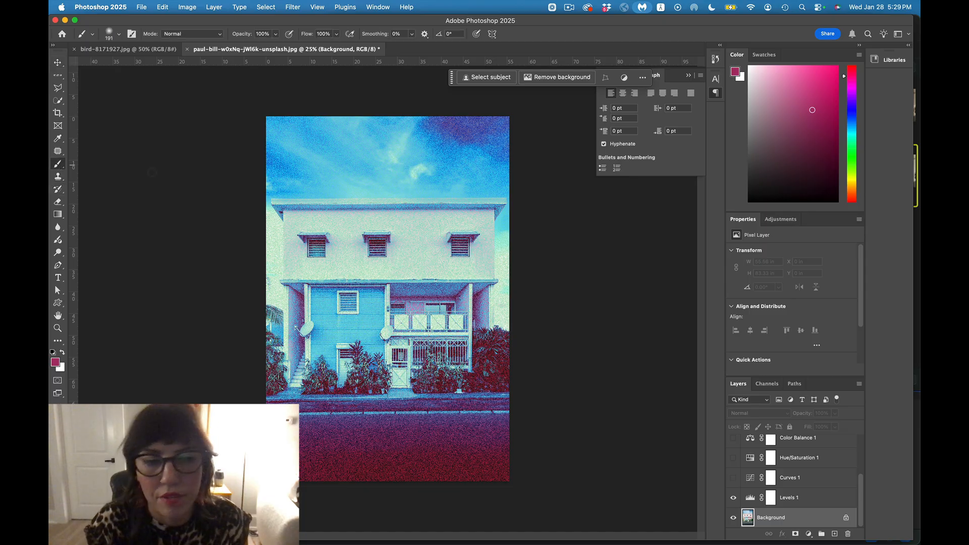
pyautogui.click(834, 534)
pyautogui.moveTo(339, 243)
pyautogui.mouseDown()
pyautogui.moveTo(379, 213)
pyautogui.moveTo(404, 328)
pyautogui.moveTo(308, 247)
pyautogui.mouseUp()
pyautogui.moveTo(336, 213)
pyautogui.mouseDown()
pyautogui.moveTo(427, 196)
pyautogui.moveTo(459, 314)
pyautogui.moveTo(411, 373)
pyautogui.moveTo(374, 335)
pyautogui.moveTo(368, 212)
pyautogui.moveTo(459, 160)
pyautogui.moveTo(507, 247)
pyautogui.moveTo(324, 276)
pyautogui.moveTo(400, 215)
pyautogui.mouseUp()
pyautogui.press('super+z')
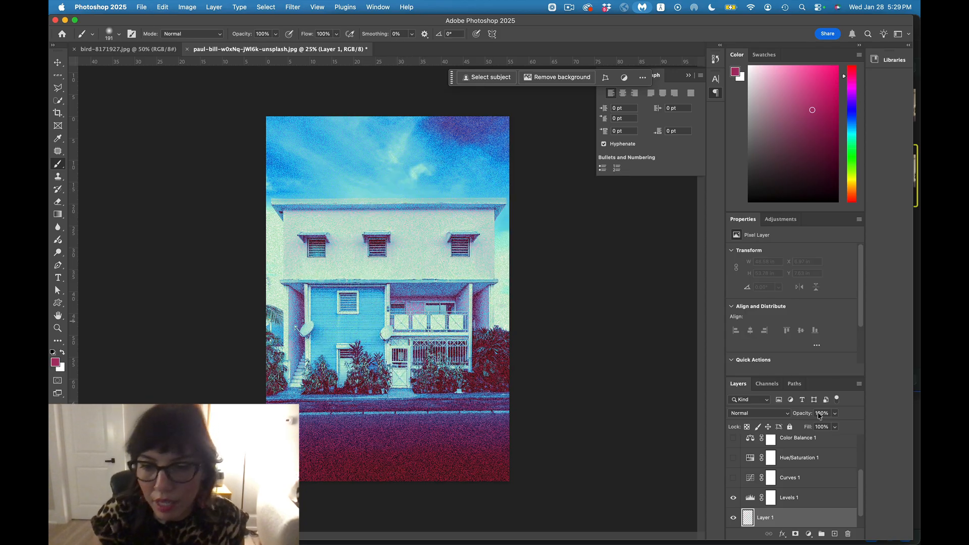
pyautogui.moveTo(816, 504)
pyautogui.mouseDown()
pyautogui.moveTo(820, 427)
pyautogui.moveTo(820, 439)
pyautogui.mouseUp()
# - Try a looping freehand stroke over the building with the 191 px Soft Round brush and undo it
pyautogui.moveTo(363, 285)
pyautogui.mouseDown()
pyautogui.moveTo(395, 178)
pyautogui.moveTo(422, 289)
pyautogui.moveTo(381, 354)
pyautogui.moveTo(371, 279)
pyautogui.moveTo(454, 220)
pyautogui.mouseUp()
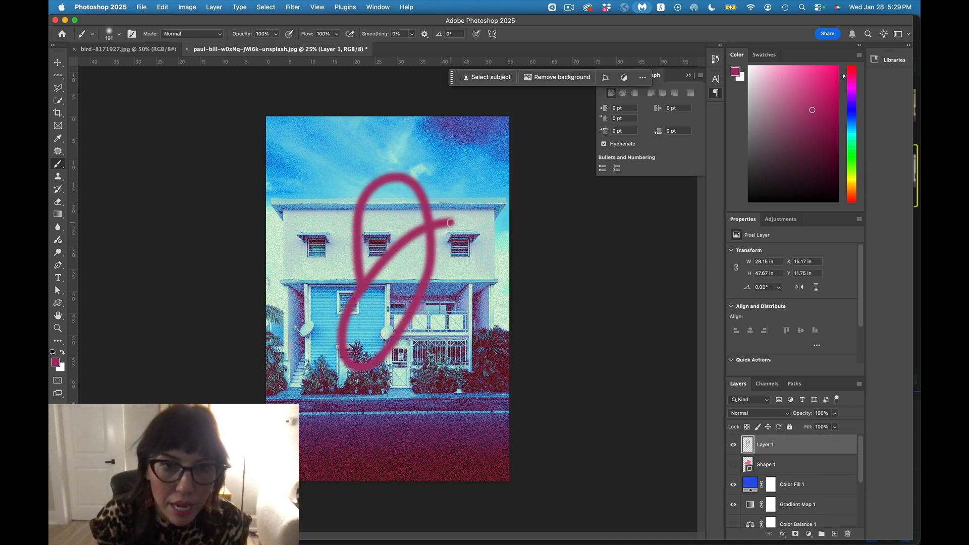
pyautogui.click(119, 35)
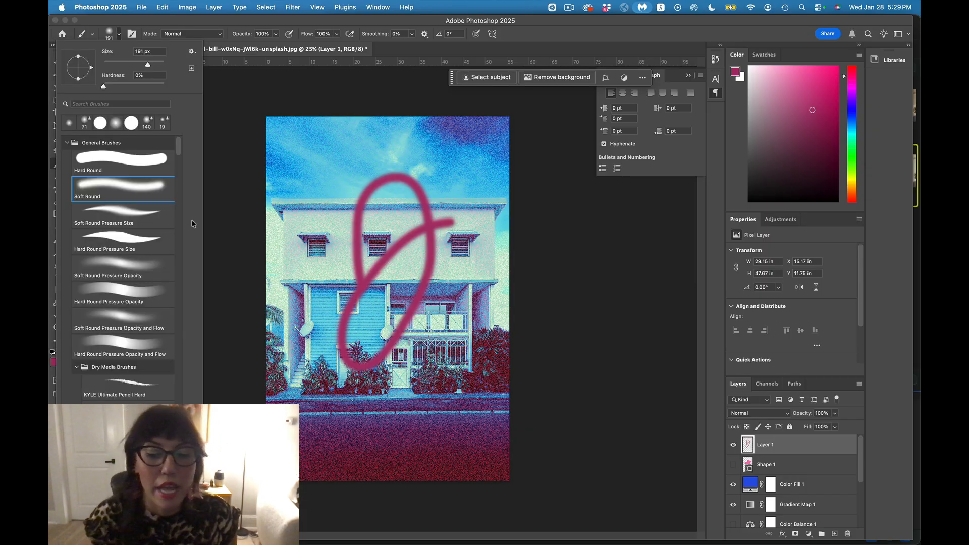
pyautogui.press('cmd+z')
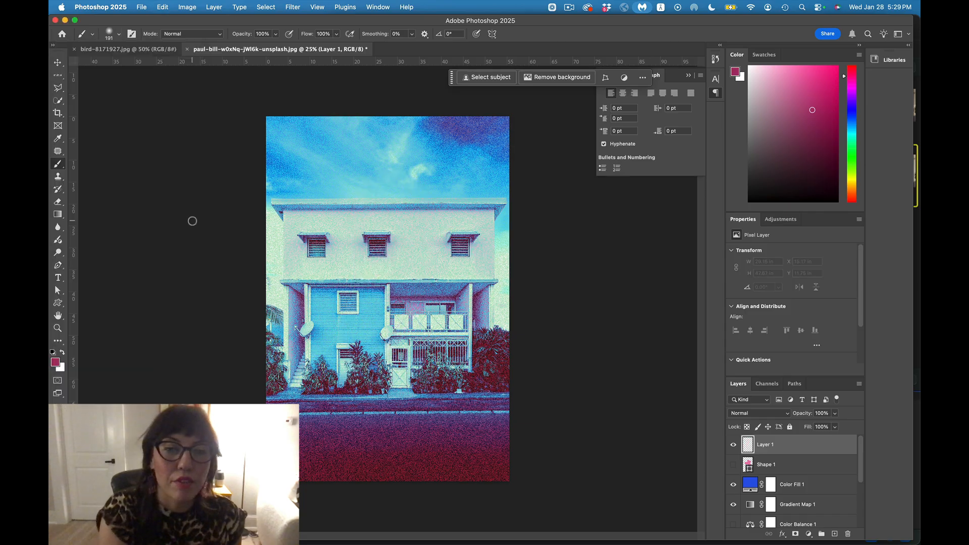
# - Draw a thin curve across the sky and upper facade with Kyle's Drawing Box - Happy HB brush at 10 px
pyautogui.click(120, 33)
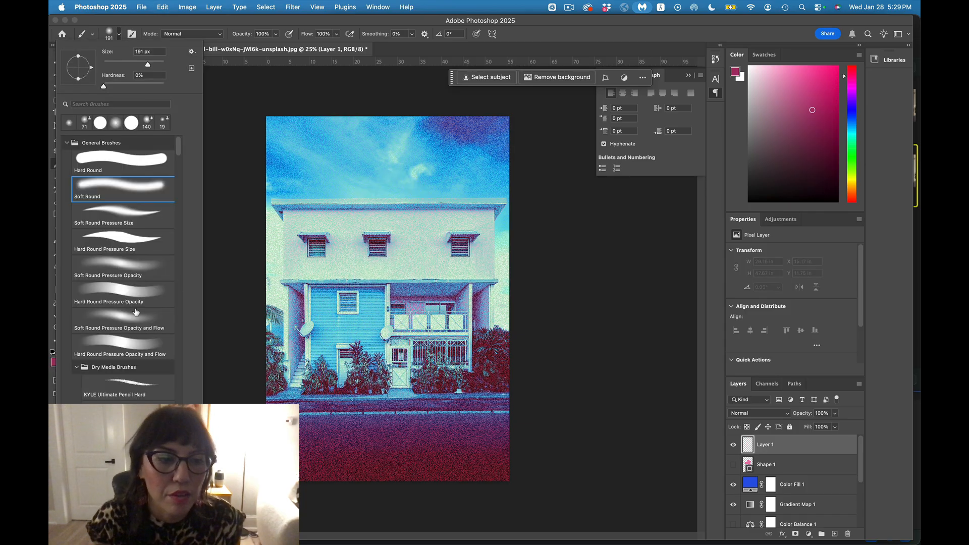
pyautogui.scroll(-5, 137, 312)
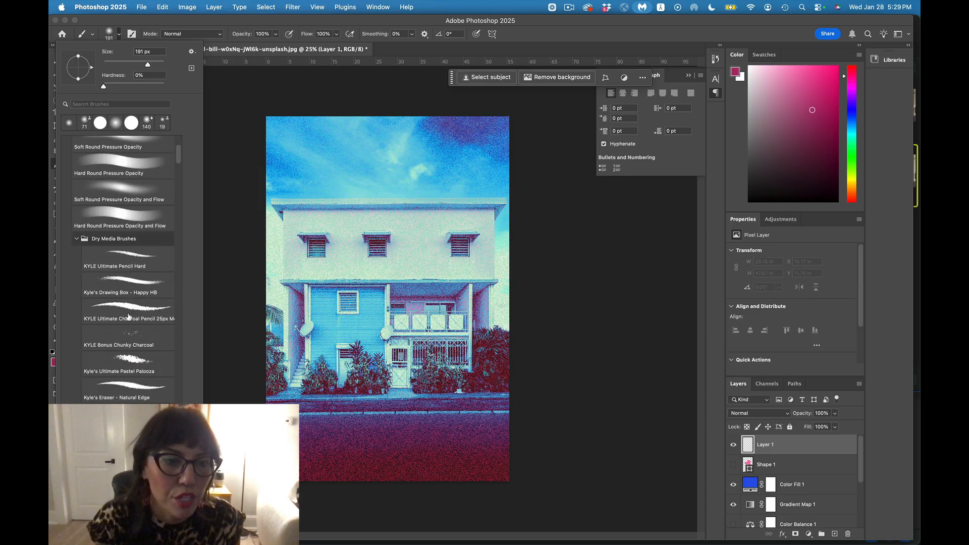
pyautogui.click(125, 281)
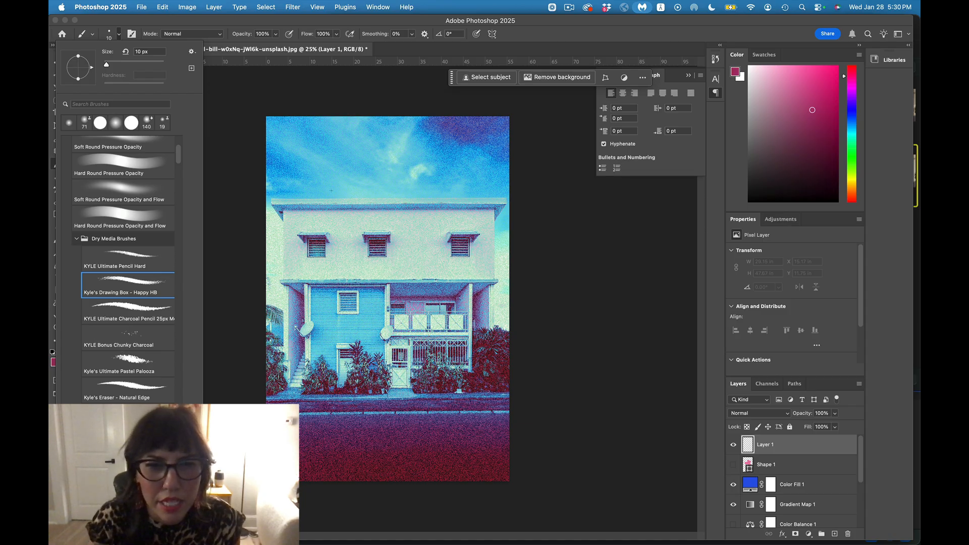
pyautogui.click(317, 177)
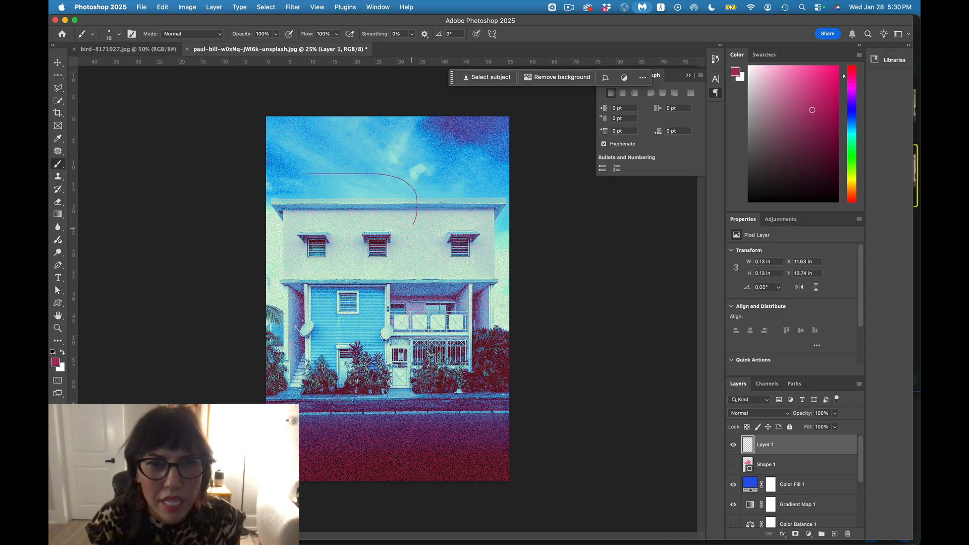
pyautogui.moveTo(409, 233); pyautogui.dragTo(406, 241)
# - Set the Happy HB brush size to 108 px and paint a thick curve over the upper facade
pyautogui.click(119, 35)
pyautogui.click(136, 64)
pyautogui.moveTo(366, 170)
pyautogui.mouseDown()
pyautogui.moveTo(426, 182)
pyautogui.moveTo(431, 227)
pyautogui.moveTo(365, 275)
pyautogui.mouseUp()
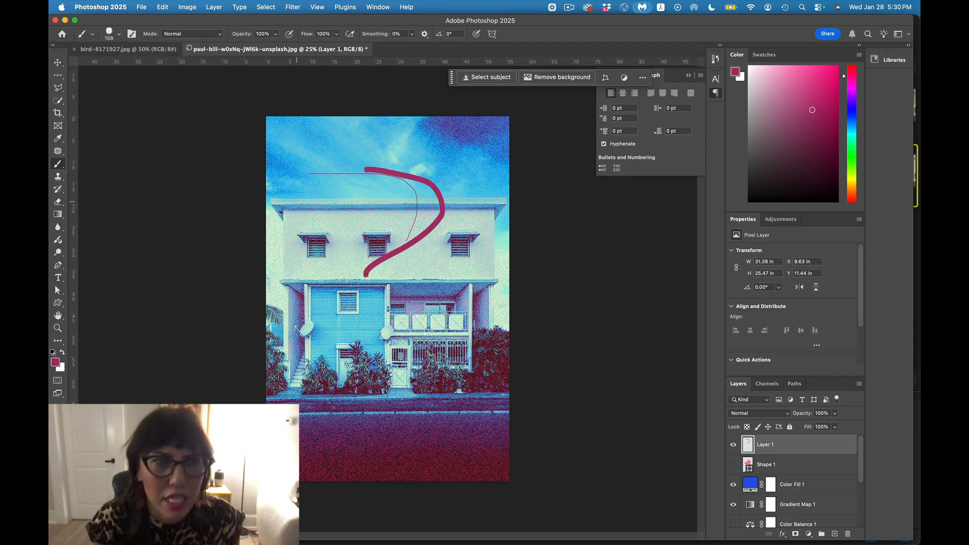
# - Paint a curved stroke over the building's blue side with Kyle's Ultimate Pastel Palooza brush
pyautogui.click(109, 33)
pyautogui.click(138, 309)
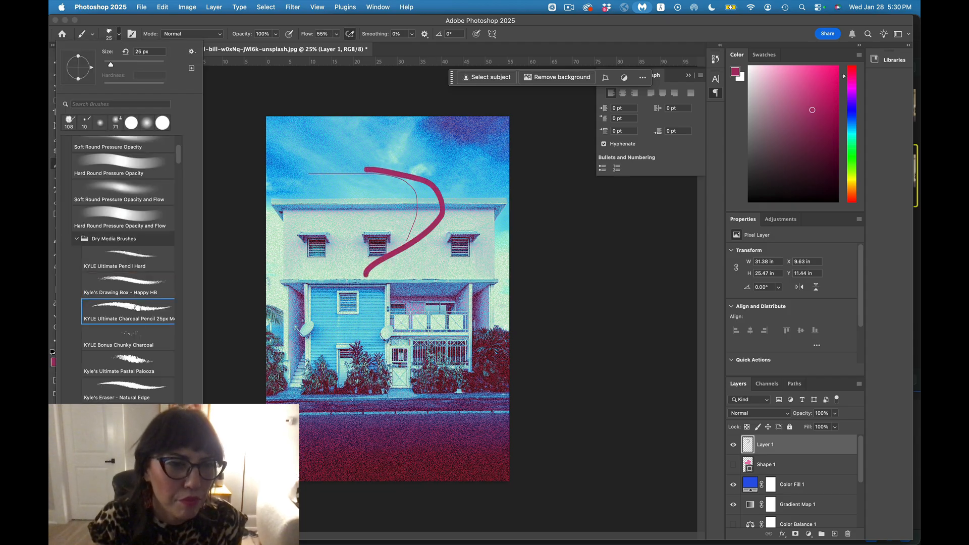
pyautogui.click(136, 361)
pyautogui.click(332, 223)
pyautogui.moveTo(332, 223)
pyautogui.mouseDown()
pyautogui.moveTo(351, 262)
pyautogui.moveTo(333, 310)
pyautogui.mouseUp()
# - Increase the Pastel Palooza brush to 284 px and paint broad textured strokes over the balcony side and down to the street
pyautogui.click(109, 34)
pyautogui.click(152, 65)
pyautogui.click(413, 238)
pyautogui.moveTo(414, 239); pyautogui.dragTo(386, 325)
pyautogui.moveTo(458, 258); pyautogui.dragTo(359, 394)
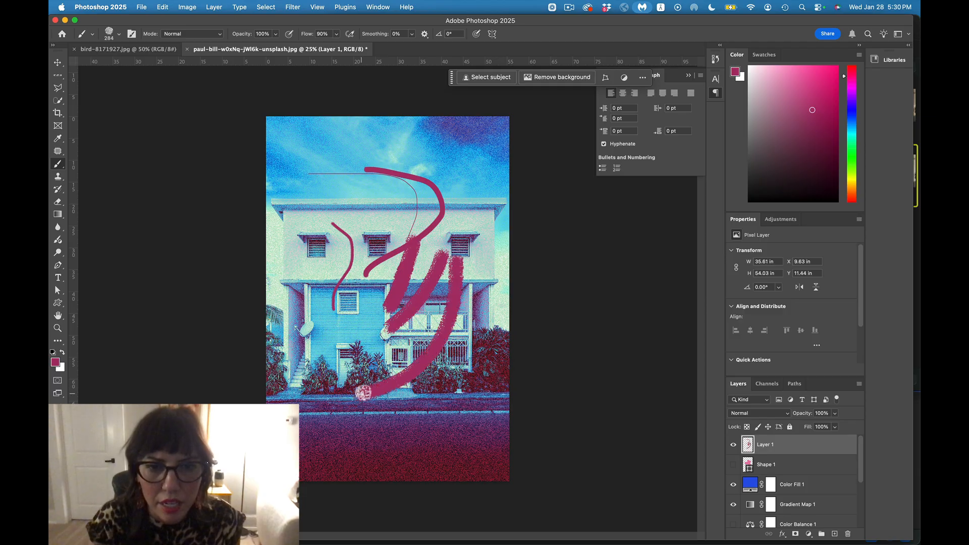
# - Rotate the tip of the Pastel Palooza brush to an angle of 40°
pyautogui.click(109, 33)
pyautogui.click(110, 33)
pyautogui.click(110, 33)
pyautogui.moveTo(93, 72); pyautogui.dragTo(90, 57)
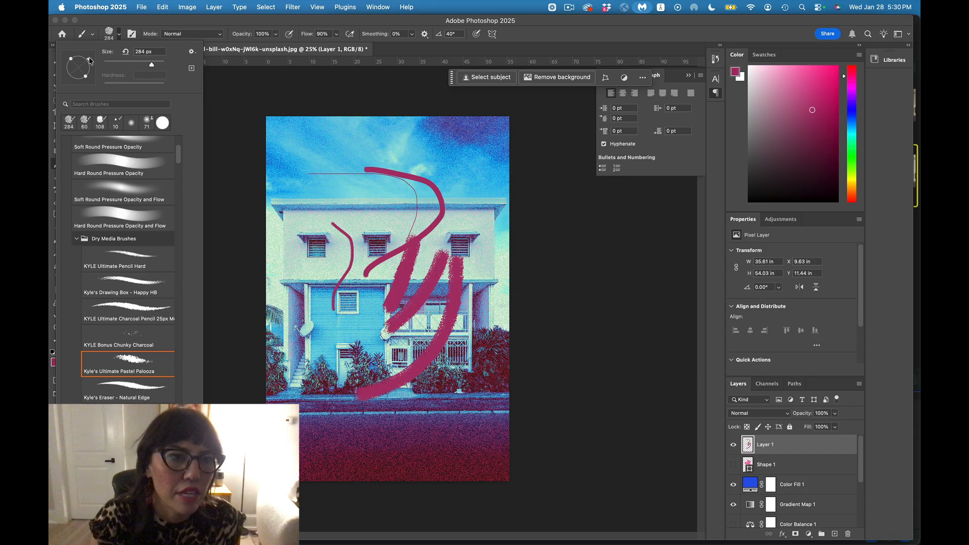
pyautogui.click(192, 54)
pyautogui.click(192, 55)
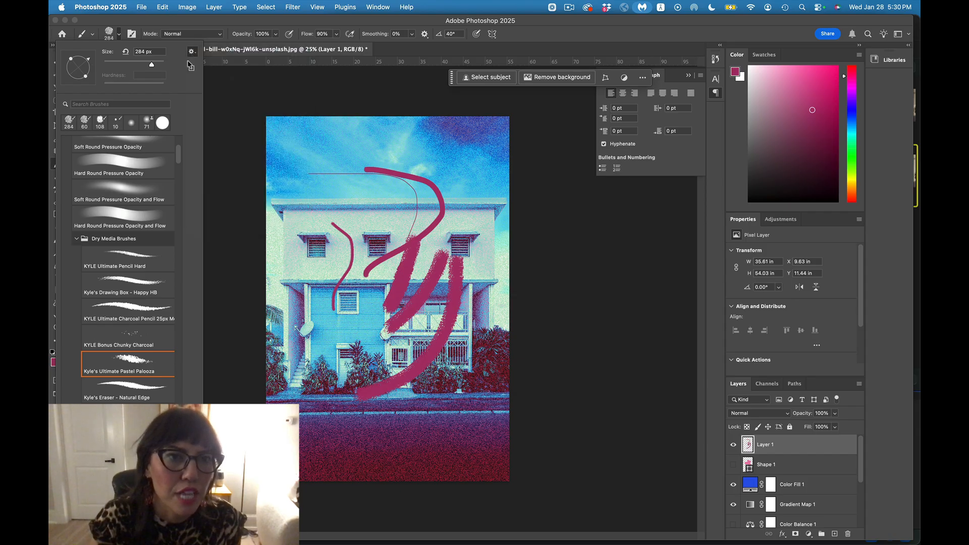
pyautogui.click(191, 68)
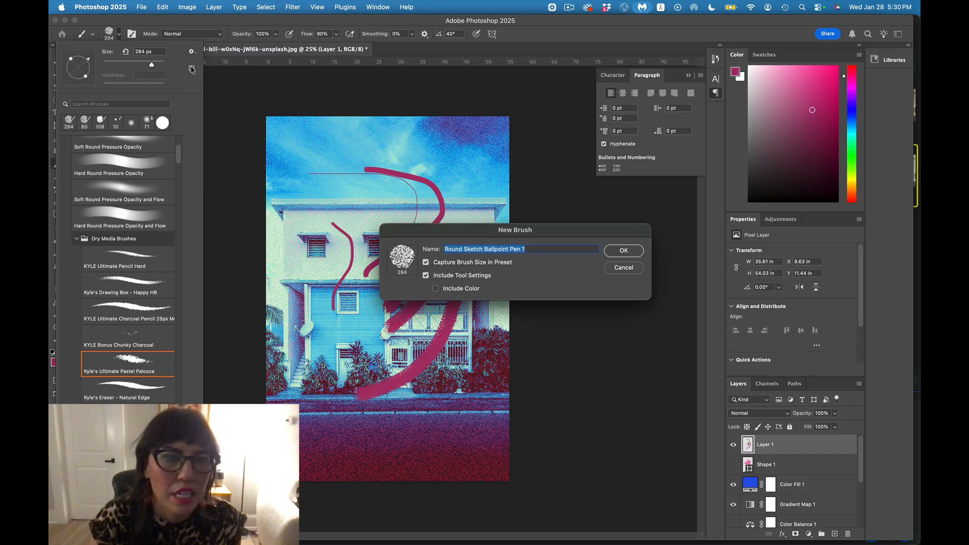
pyautogui.click(630, 270)
# - Open the Brushes panel and enlarge it to show more of the installed brush groups
pyautogui.click(378, 6)
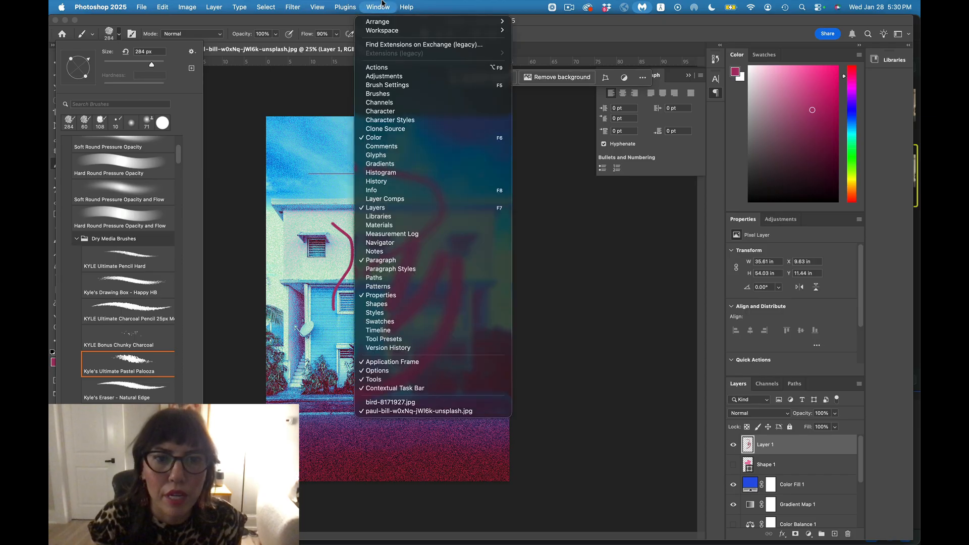
pyautogui.click(392, 95)
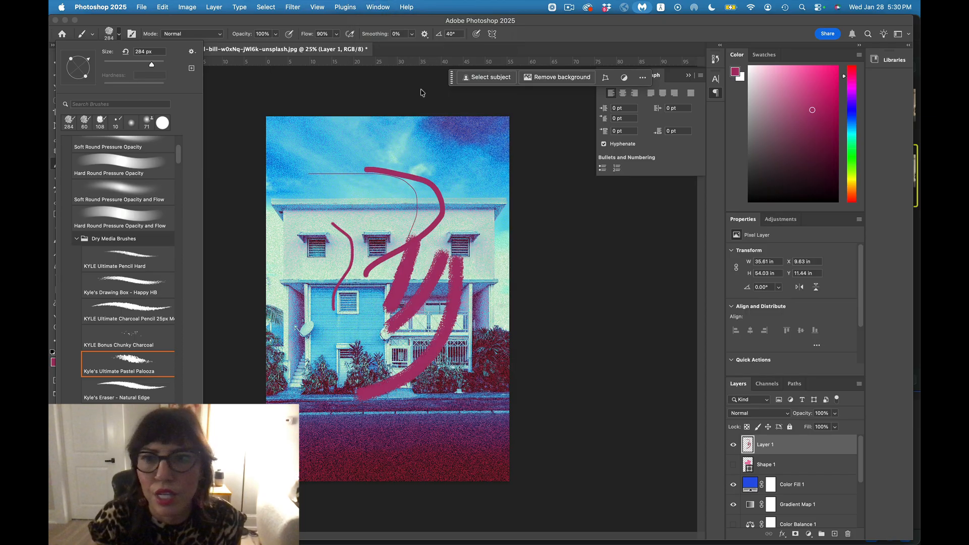
pyautogui.click(535, 125)
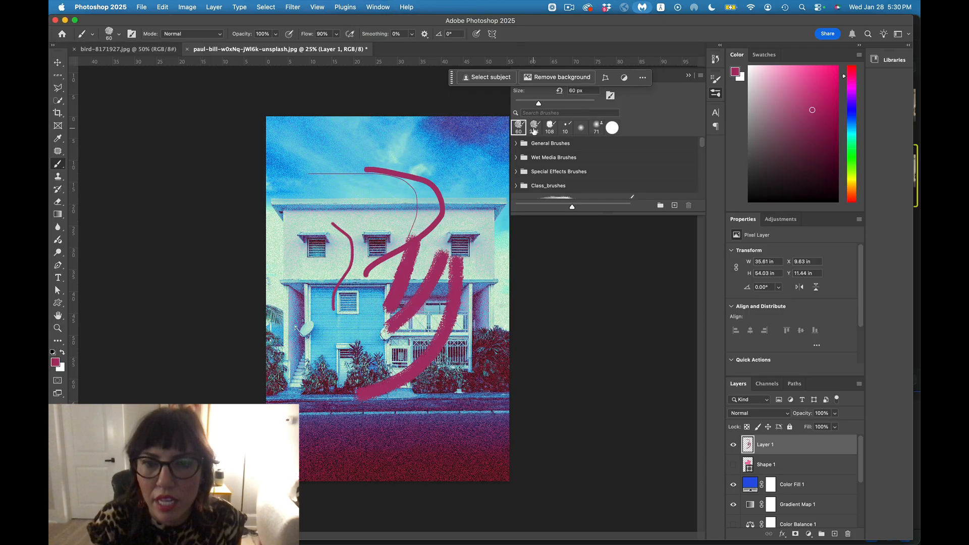
pyautogui.moveTo(651, 214); pyautogui.dragTo(650, 372)
pyautogui.click(700, 76)
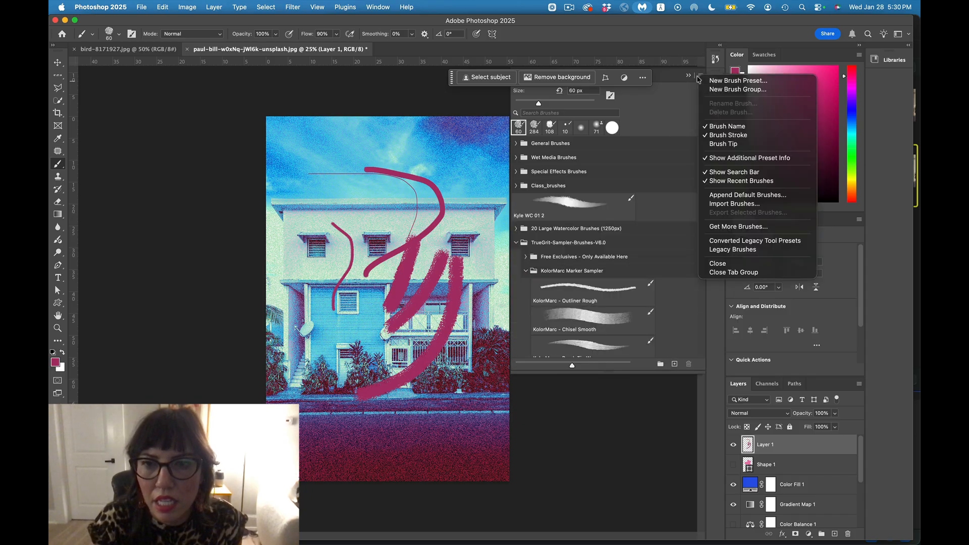
pyautogui.click(601, 325)
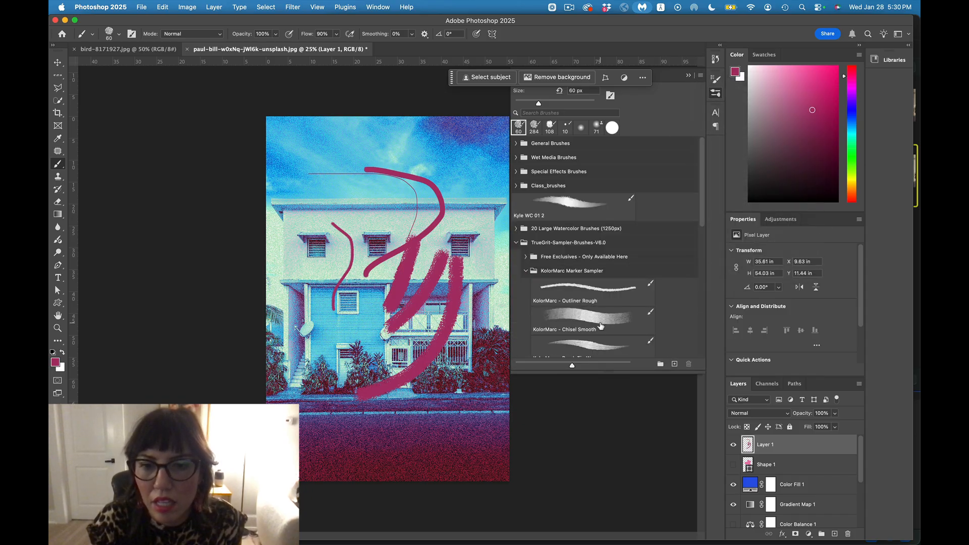
# - Paint curved strokes over the building with the KolorMarc - Chisel Smooth brush, first at 45 px and again at 111 px
pyautogui.click(572, 319)
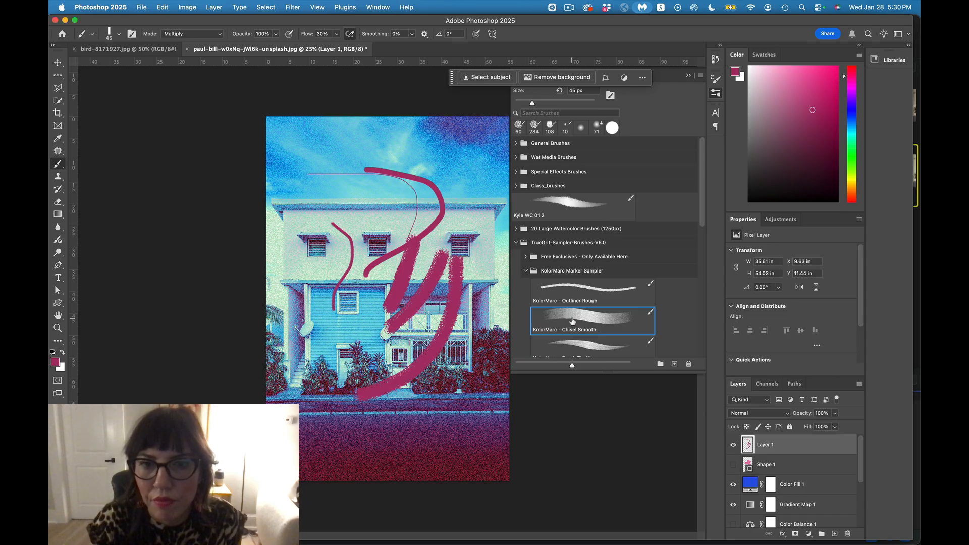
pyautogui.moveTo(353, 233); pyautogui.dragTo(358, 289)
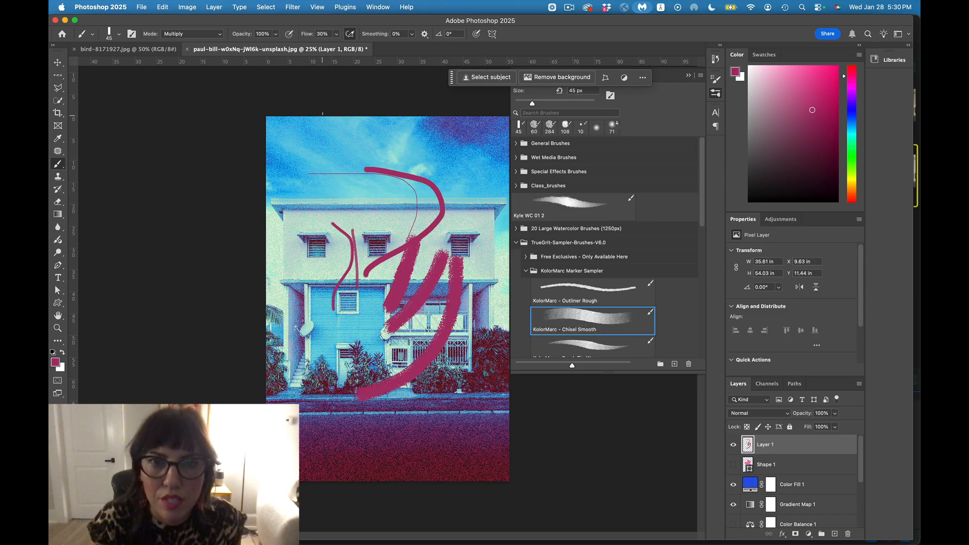
pyautogui.moveTo(533, 103); pyautogui.dragTo(558, 105)
pyautogui.moveTo(319, 191)
pyautogui.mouseDown()
pyautogui.moveTo(390, 186)
pyautogui.moveTo(402, 202)
pyautogui.moveTo(333, 239)
pyautogui.moveTo(323, 296)
pyautogui.moveTo(377, 257)
pyautogui.moveTo(403, 303)
pyautogui.mouseUp()
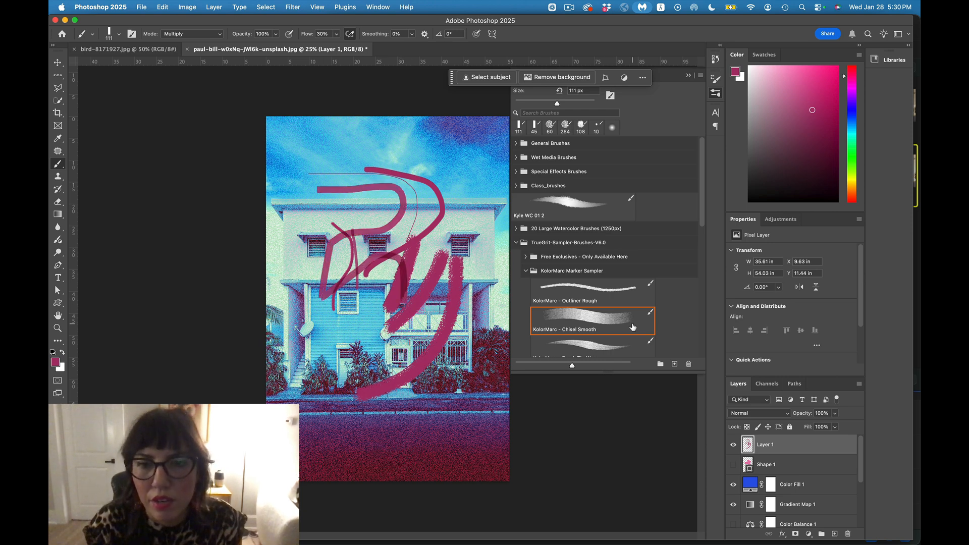
pyautogui.scroll(-10, 633, 326)
pyautogui.scroll(4, 633, 325)
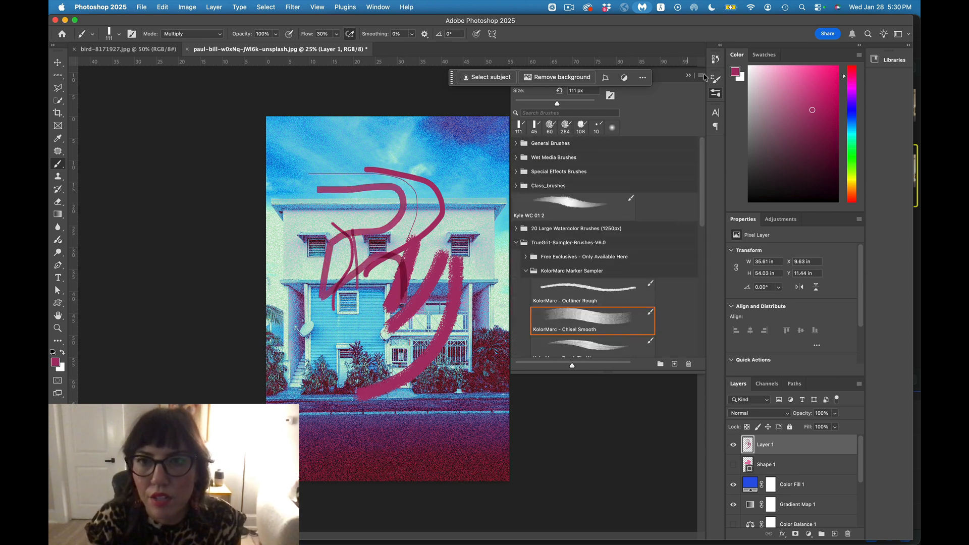
# - Save the current brush as the preset Marker Tip 1 - Clean 1, capturing its size and tool settings
pyautogui.click(701, 75)
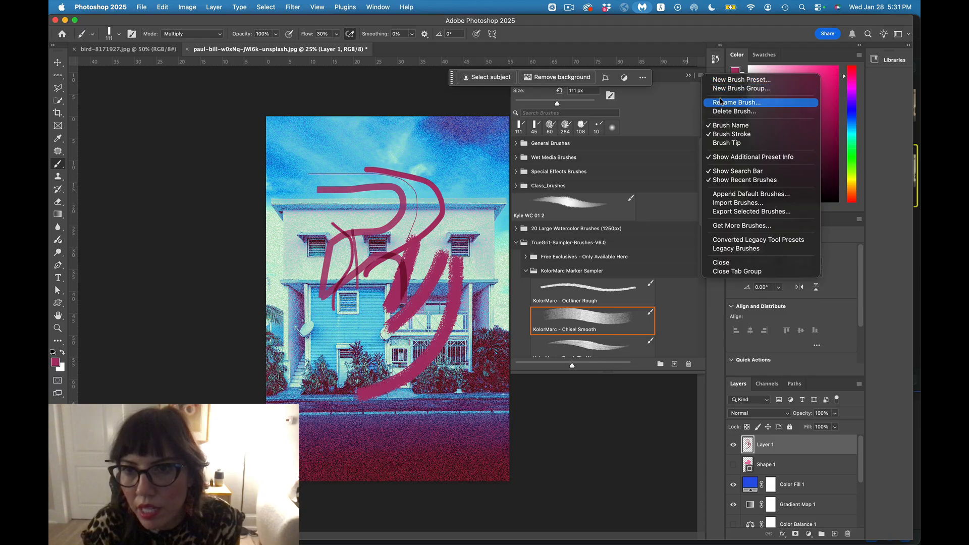
pyautogui.click(722, 80)
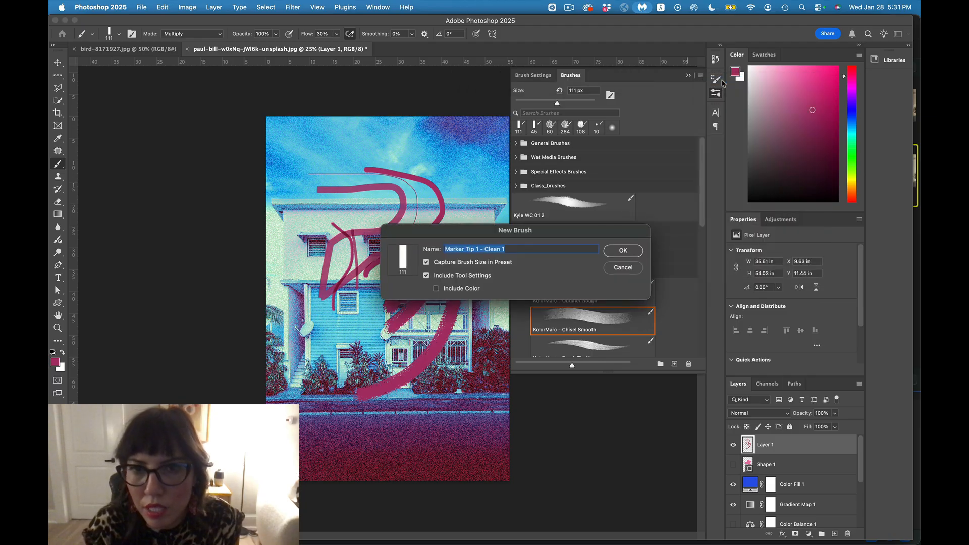
pyautogui.click(627, 252)
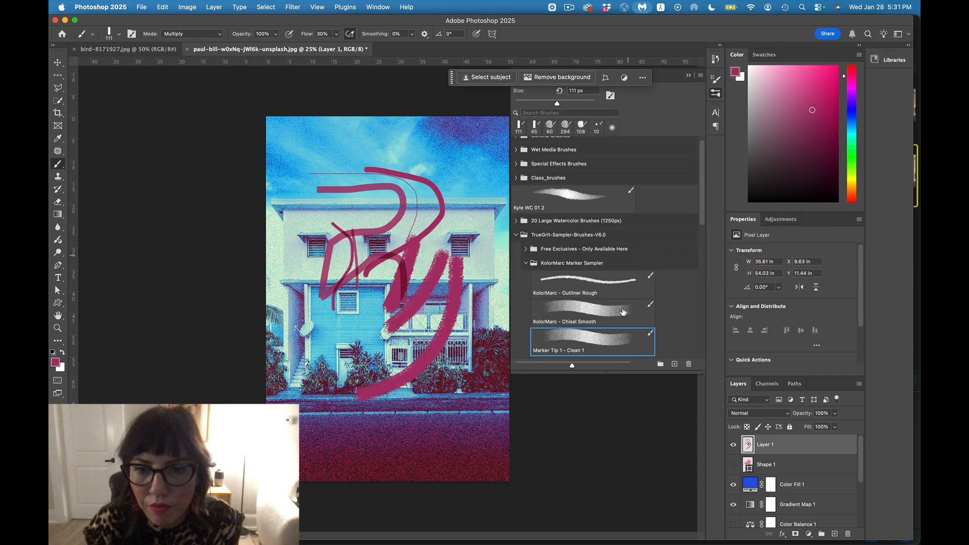
# - Append the default brushes to the list of brush presets
pyautogui.rightClick(610, 345)
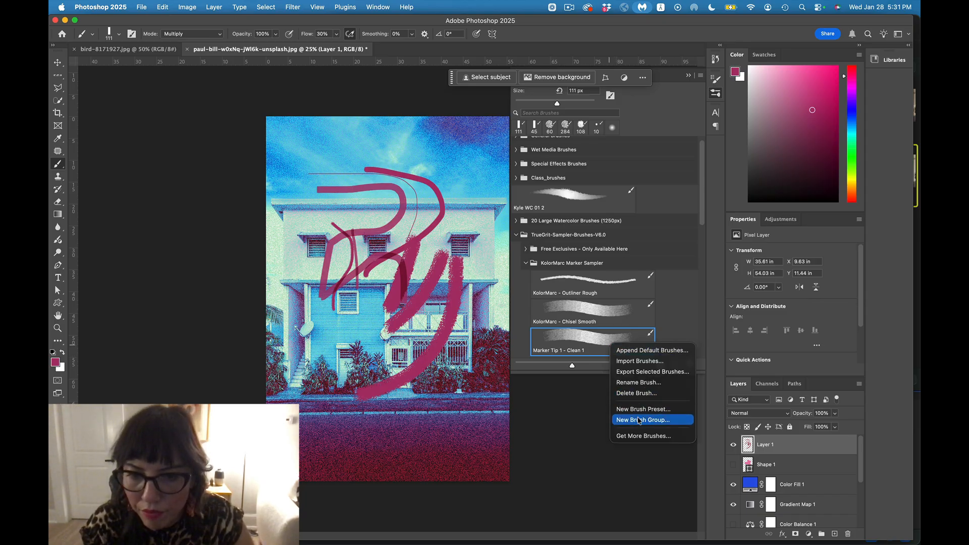
pyautogui.click(639, 350)
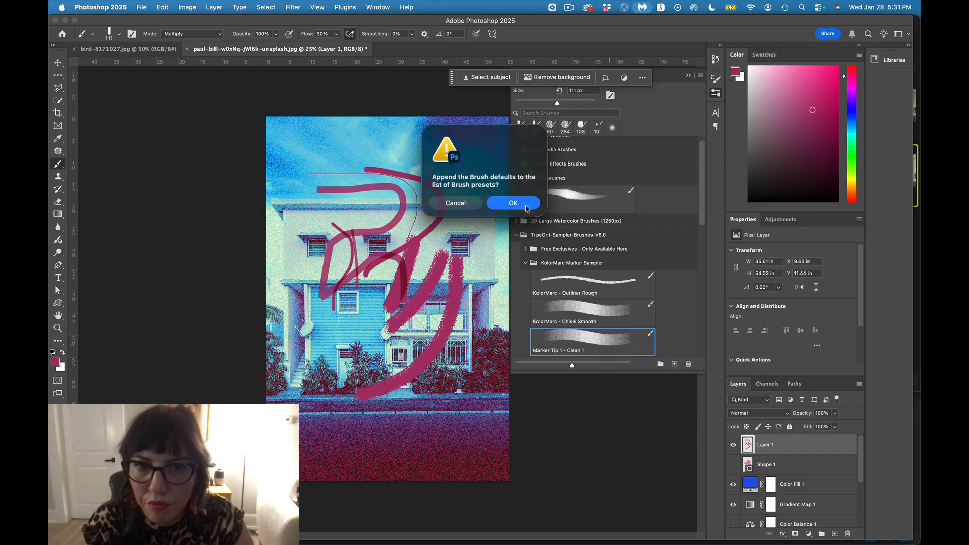
pyautogui.click(526, 206)
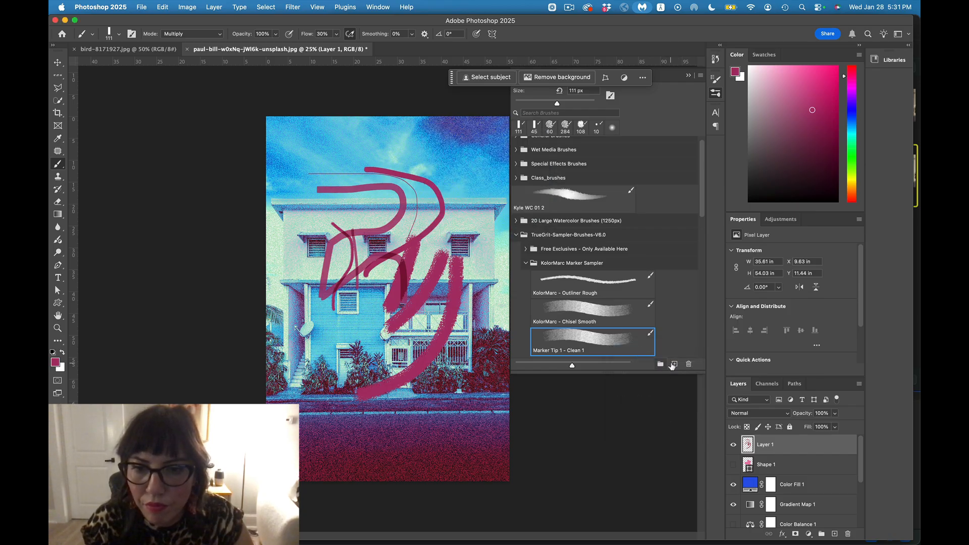
# - Save the brush again as the preset Marker Tip 1 - Clean 2, and dismiss a new brush group without creating it
pyautogui.click(674, 364)
pyautogui.click(622, 250)
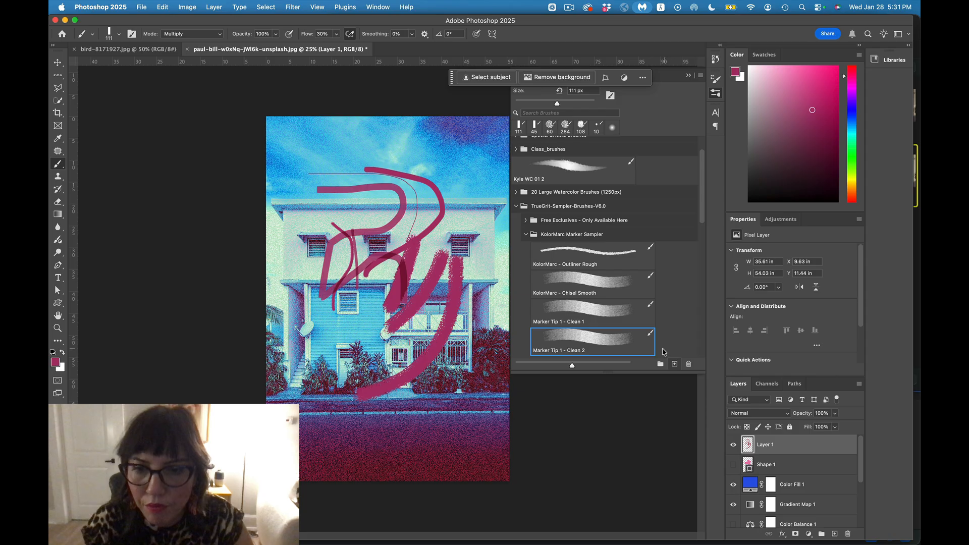
pyautogui.click(661, 364)
pyautogui.click(606, 306)
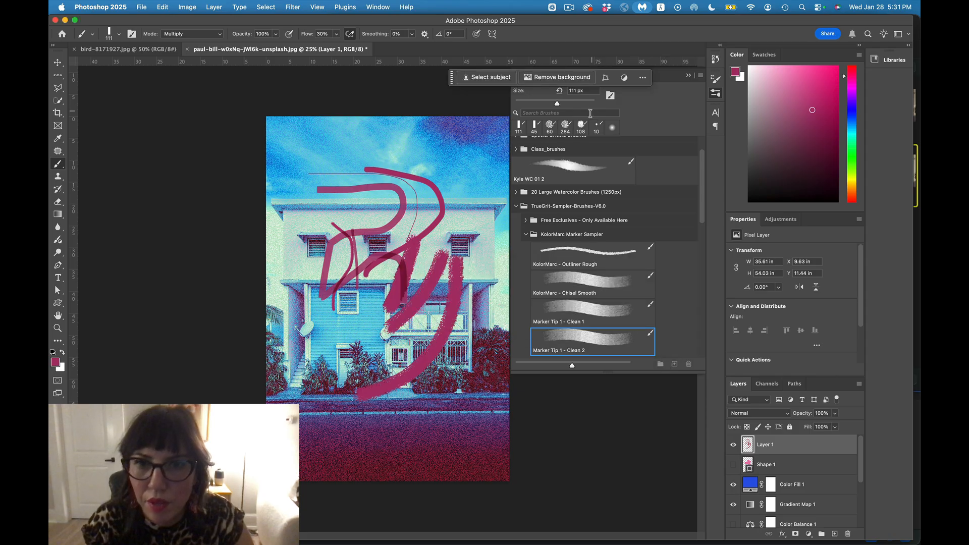
# - Move the contextual task bar clear of the brush panels and open the settings of the current brush
pyautogui.click(610, 96)
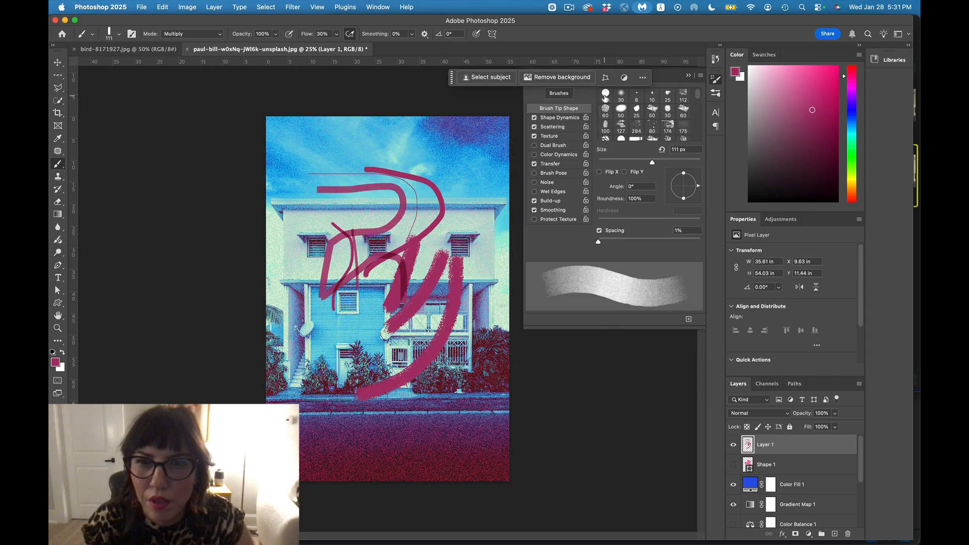
pyautogui.moveTo(452, 79); pyautogui.dragTo(287, 86)
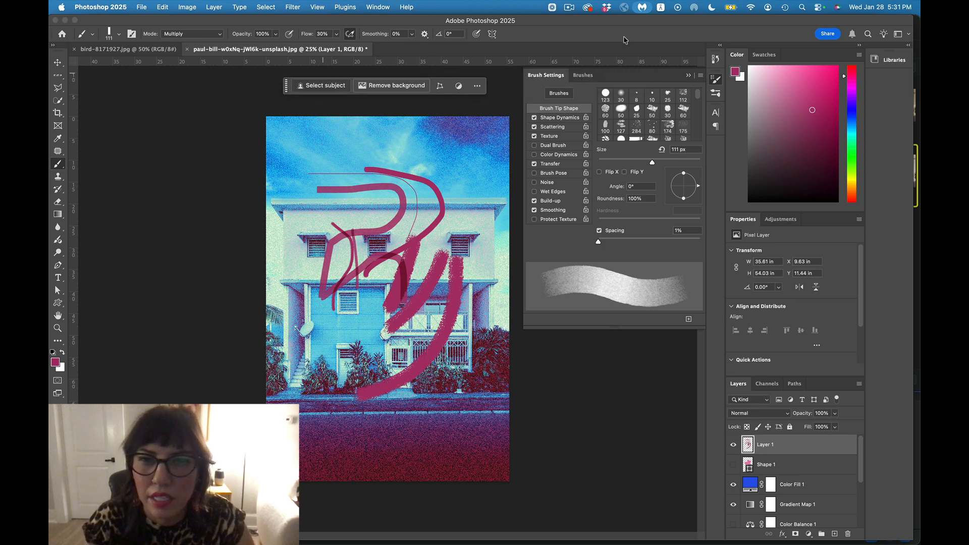
pyautogui.click(586, 77)
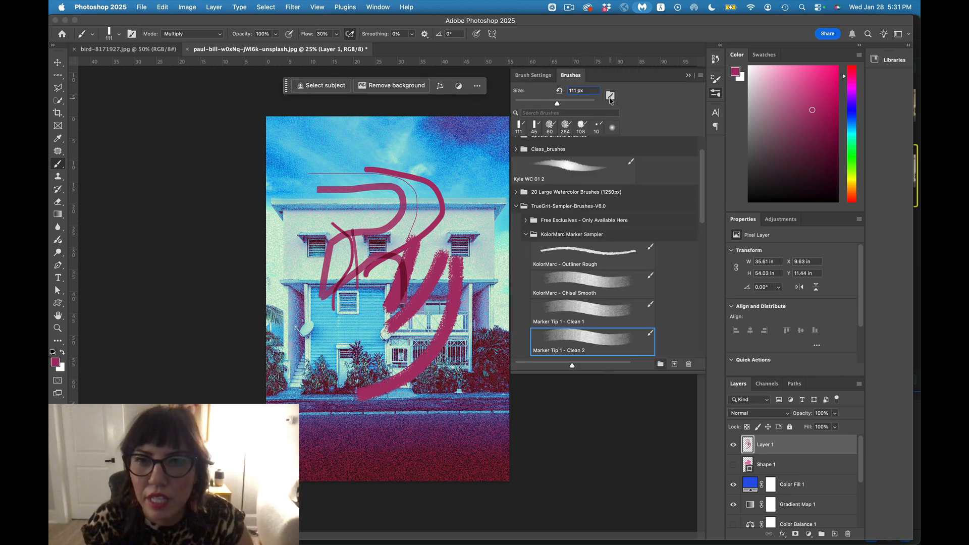
pyautogui.click(610, 97)
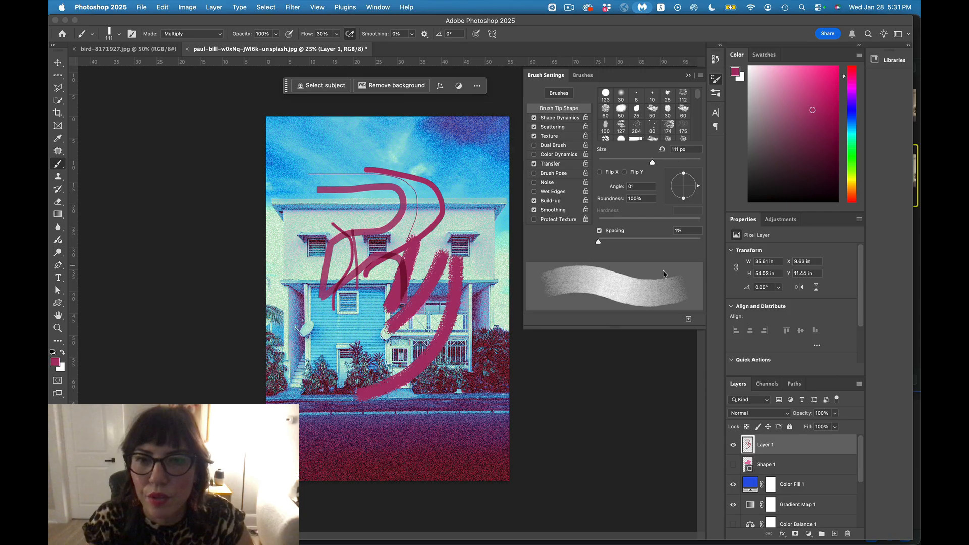
# - Paint a diagonal stroke at 111 px, switch to a speckled 100 px tip with Flip X enabled, and paint loops over the building
pyautogui.moveTo(472, 152)
pyautogui.mouseDown()
pyautogui.moveTo(449, 187)
pyautogui.moveTo(428, 273)
pyautogui.mouseUp()
pyautogui.moveTo(597, 243)
pyautogui.mouseDown()
pyautogui.moveTo(642, 242)
pyautogui.moveTo(572, 244)
pyautogui.mouseUp()
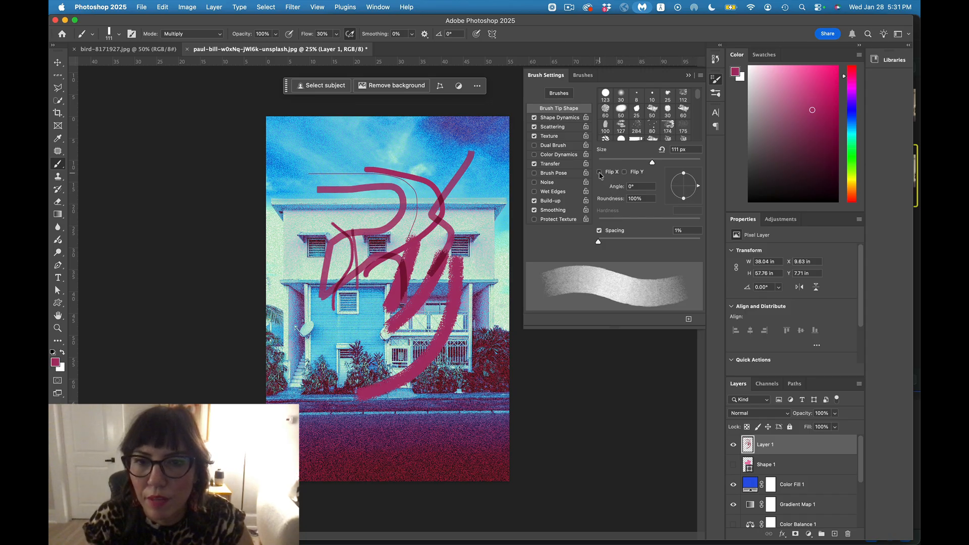
pyautogui.click(652, 99)
pyautogui.moveTo(316, 160)
pyautogui.mouseDown()
pyautogui.moveTo(403, 198)
pyautogui.moveTo(328, 246)
pyautogui.moveTo(360, 219)
pyautogui.moveTo(340, 165)
pyautogui.moveTo(395, 192)
pyautogui.mouseUp()
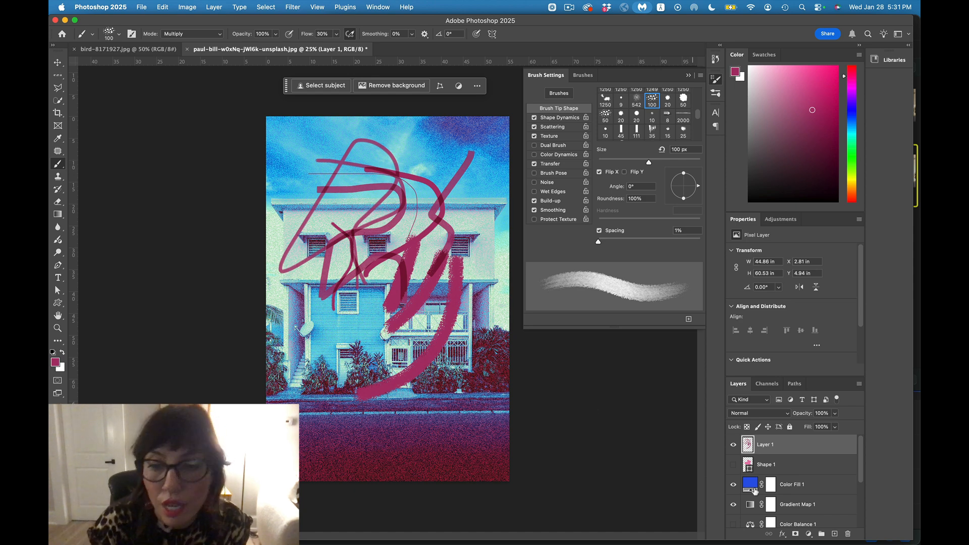
# - Show the Shape 1 layer and move it above Layer 1 in the stacking order
pyautogui.click(734, 467)
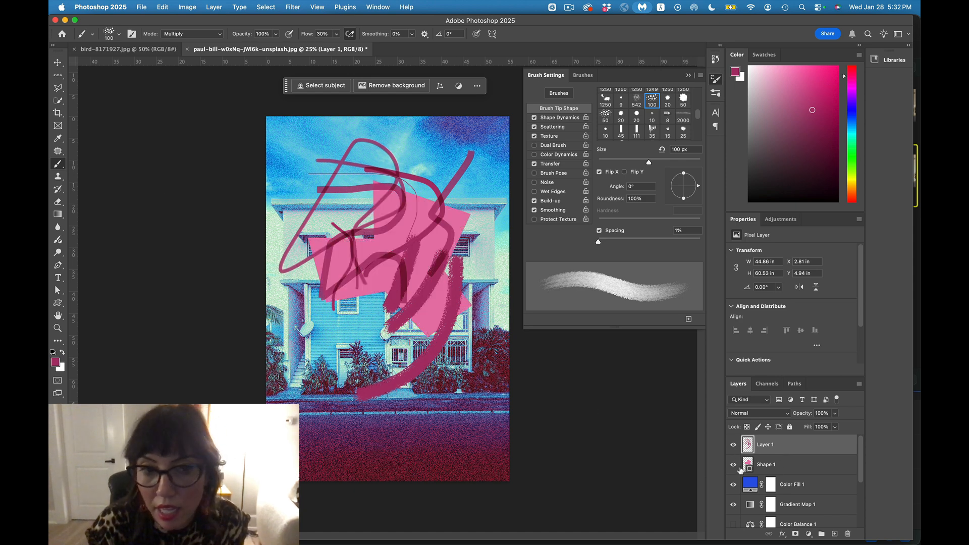
pyautogui.click(775, 468)
pyautogui.moveTo(775, 468); pyautogui.dragTo(778, 442)
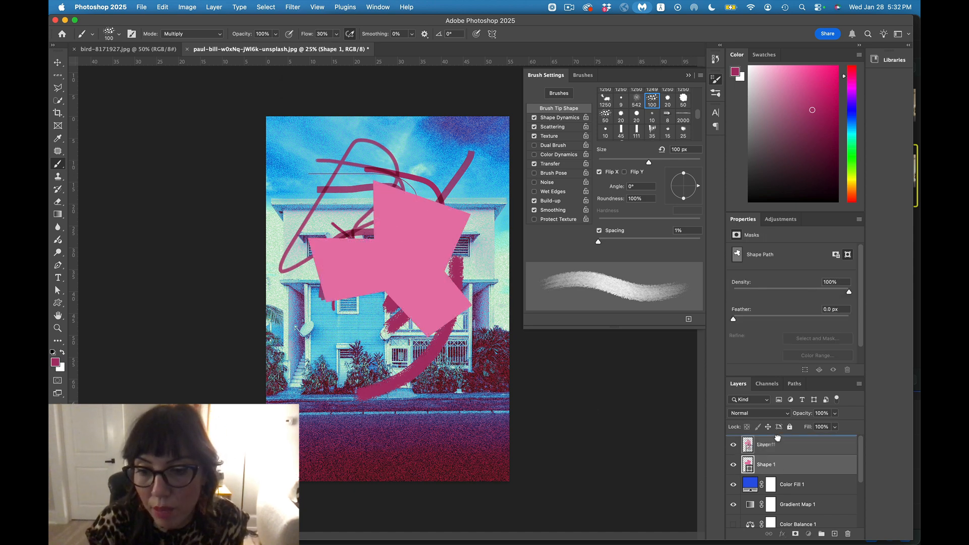
# - Rasterize the Shape 1 layer and move the pink shape slightly up and to the left on the photo
pyautogui.click(860, 385)
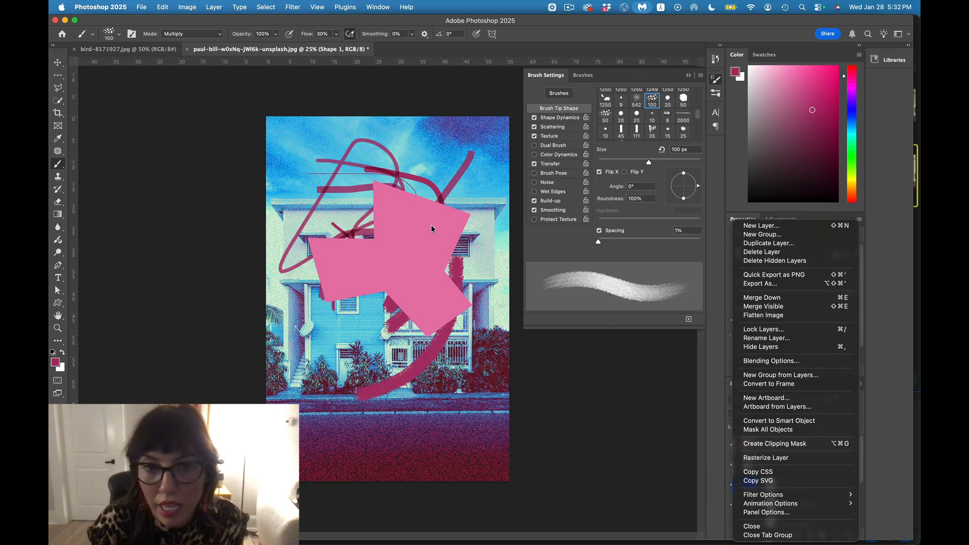
pyautogui.click(413, 227)
pyautogui.click(56, 266)
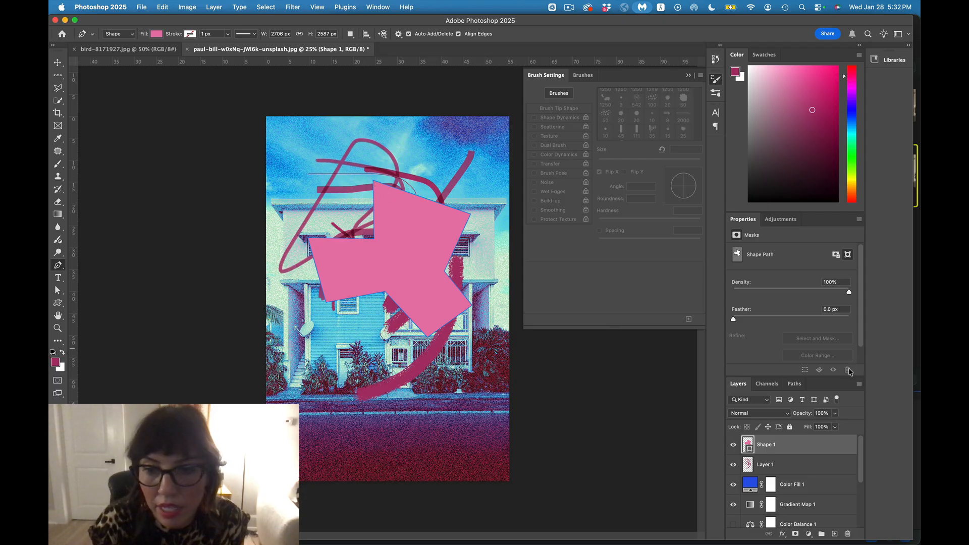
pyautogui.click(859, 384)
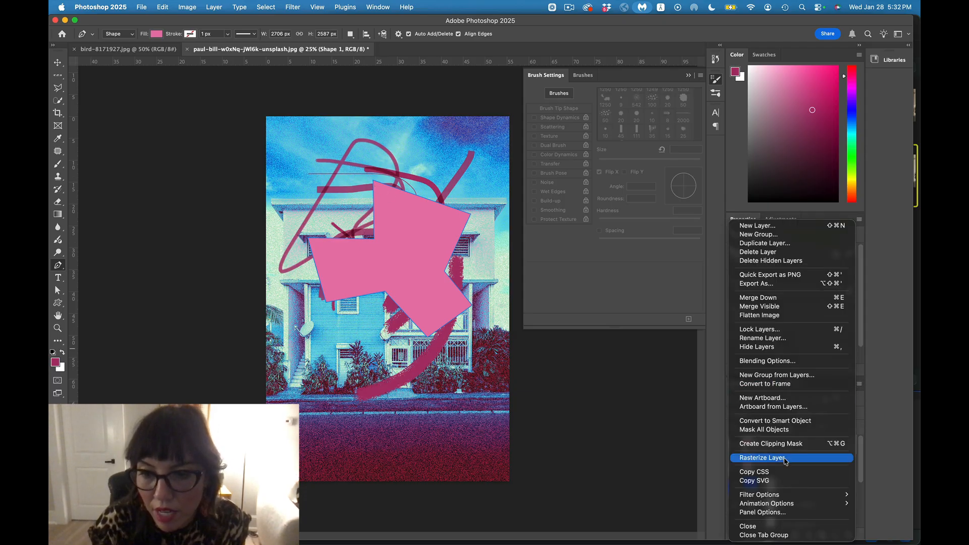
pyautogui.click(786, 458)
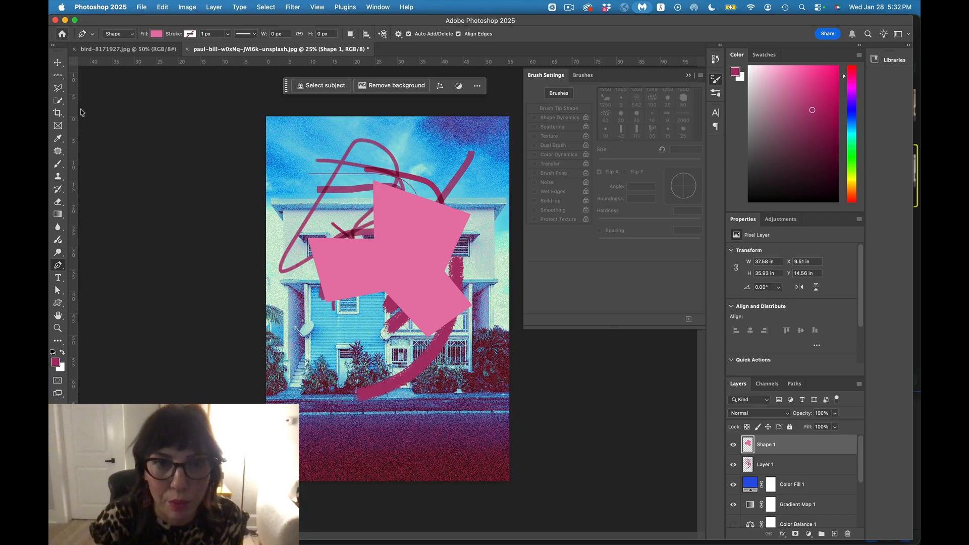
pyautogui.click(57, 63)
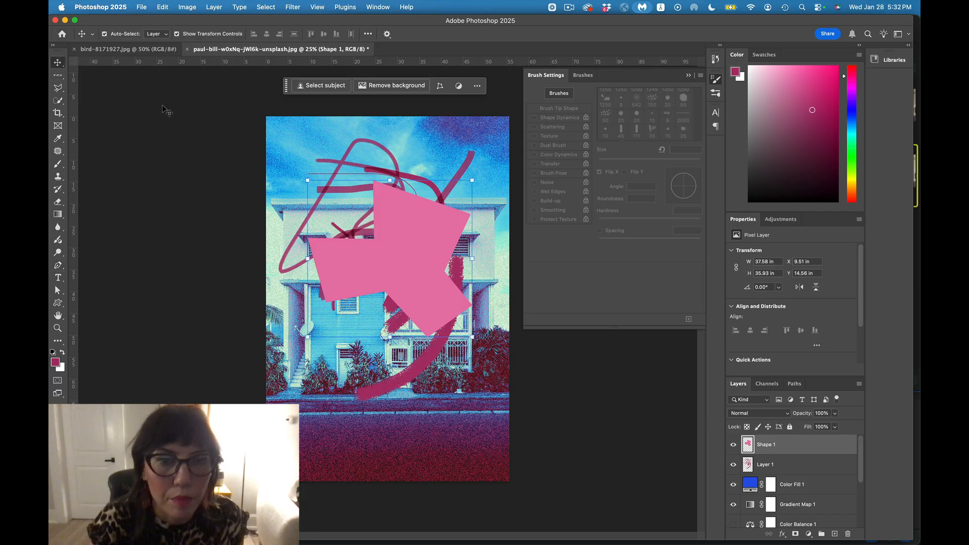
pyautogui.moveTo(423, 290)
pyautogui.mouseDown()
pyautogui.moveTo(425, 227)
pyautogui.moveTo(412, 274)
pyautogui.mouseUp()
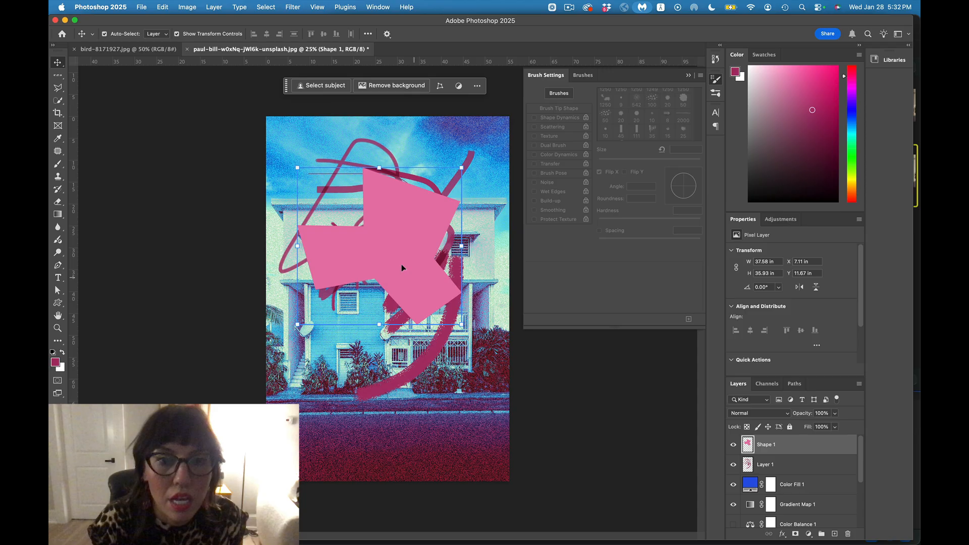
# - Distort the pink shape with the Perspective transform by pulling its corners in and outward, and apply it
pyautogui.click(141, 7)
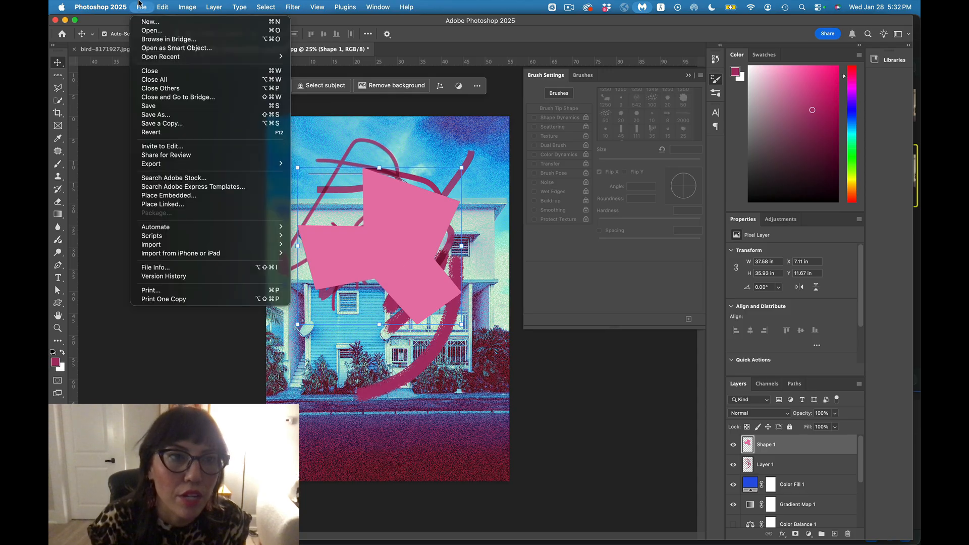
pyautogui.moveTo(162, 10)
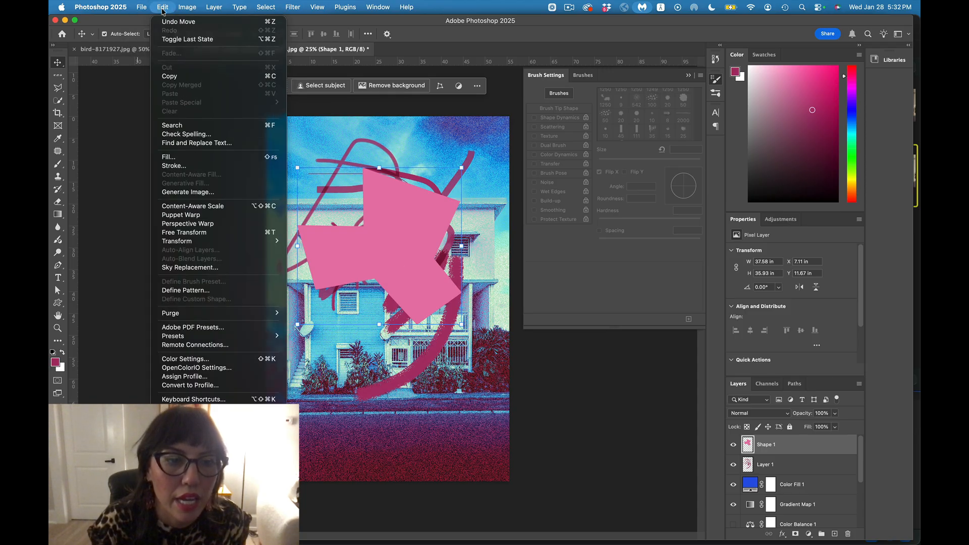
pyautogui.moveTo(276, 341)
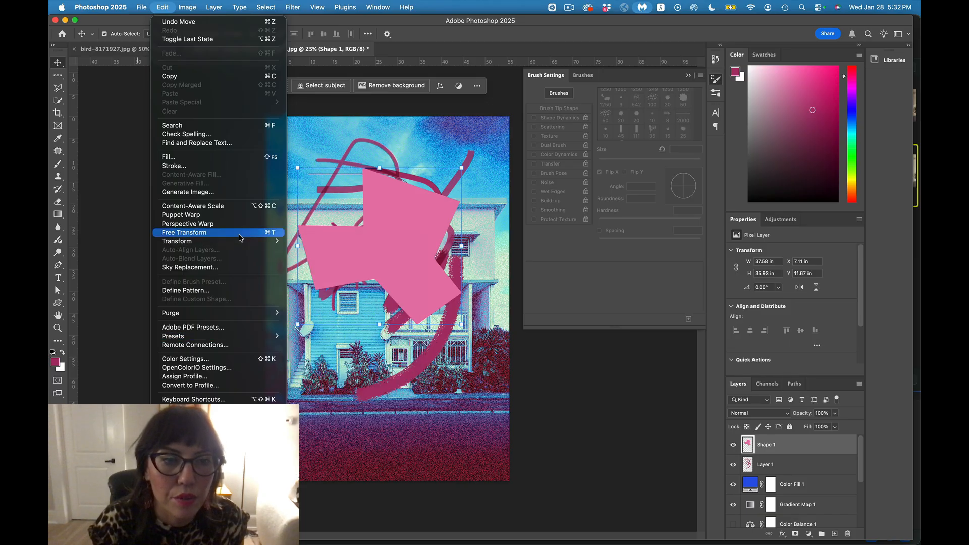
pyautogui.moveTo(243, 246)
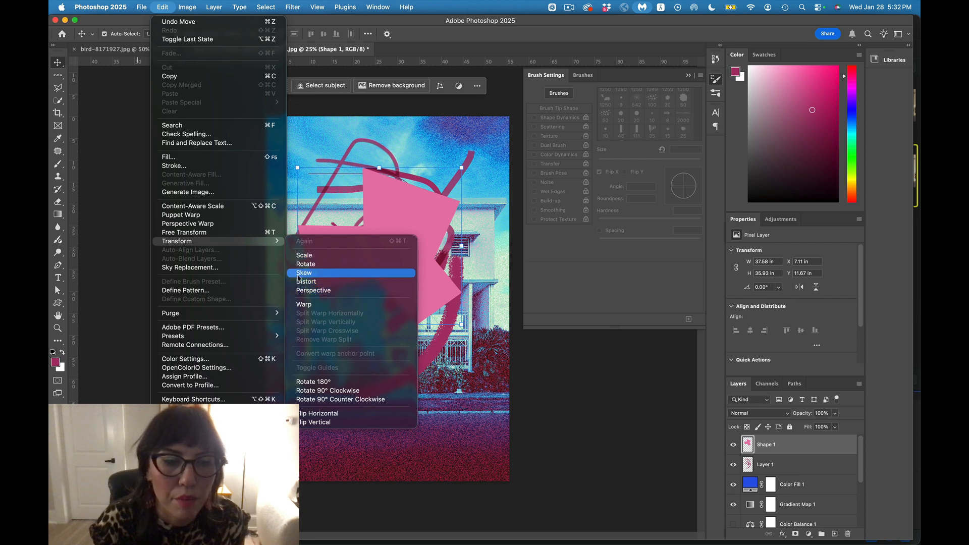
pyautogui.click(314, 291)
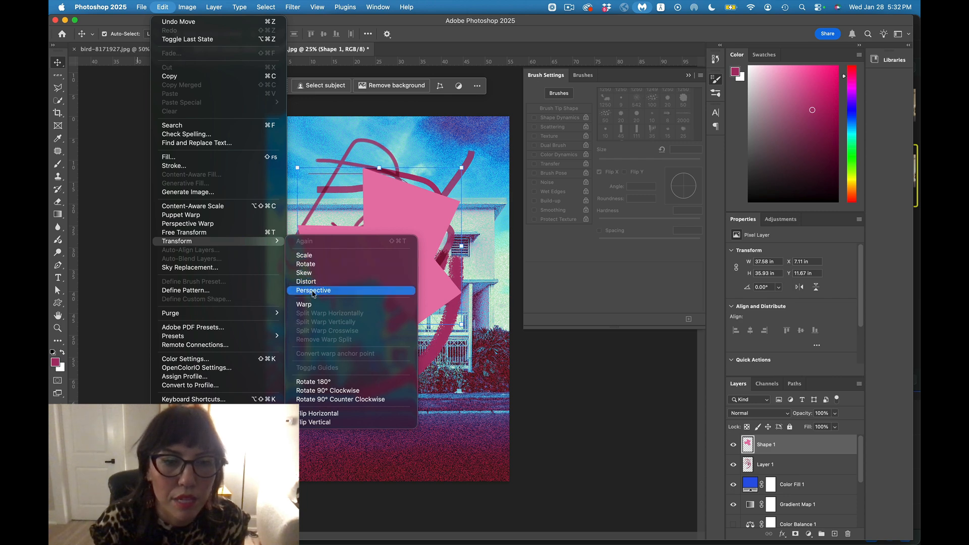
pyautogui.moveTo(298, 169); pyautogui.dragTo(345, 202)
pyautogui.moveTo(463, 327); pyautogui.dragTo(510, 273)
pyautogui.moveTo(301, 327); pyautogui.dragTo(245, 337)
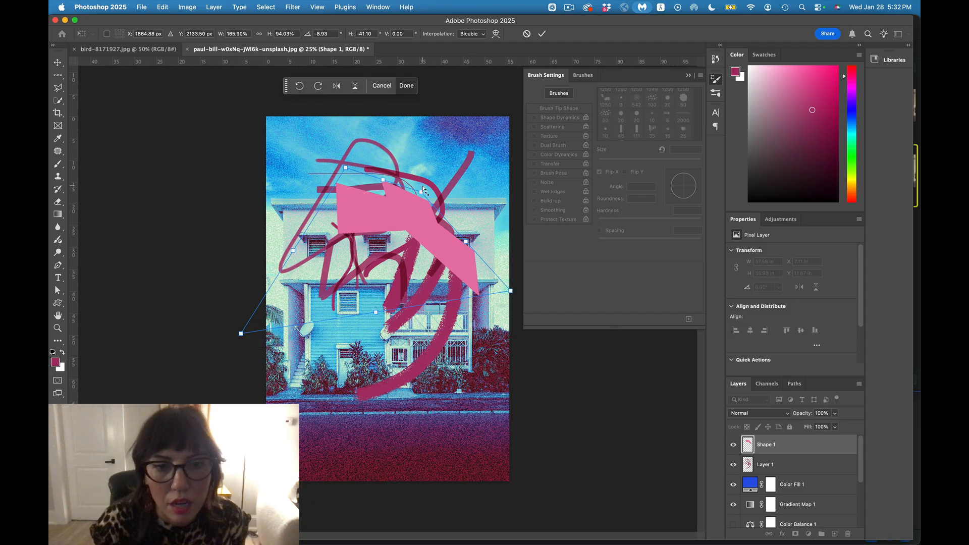
pyautogui.press('Escape')
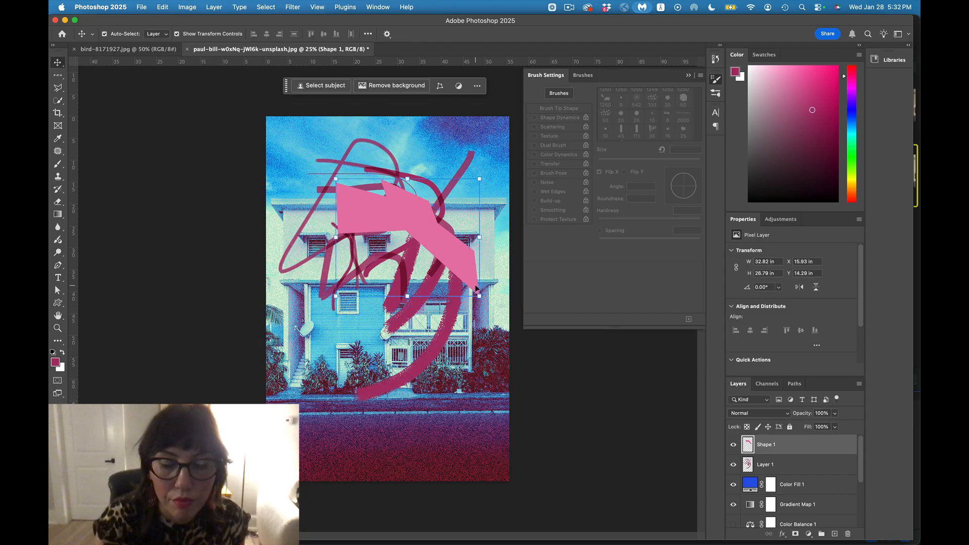
pyautogui.click(407, 408)
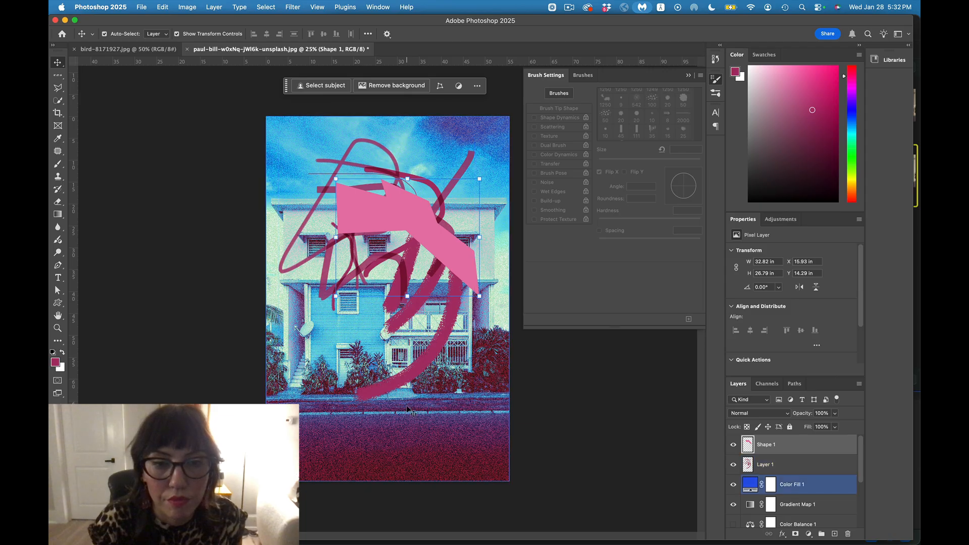
# - Warp the pink shape into a curved form by pulling its corners, edges and interior, and apply the warp
pyautogui.click(142, 7)
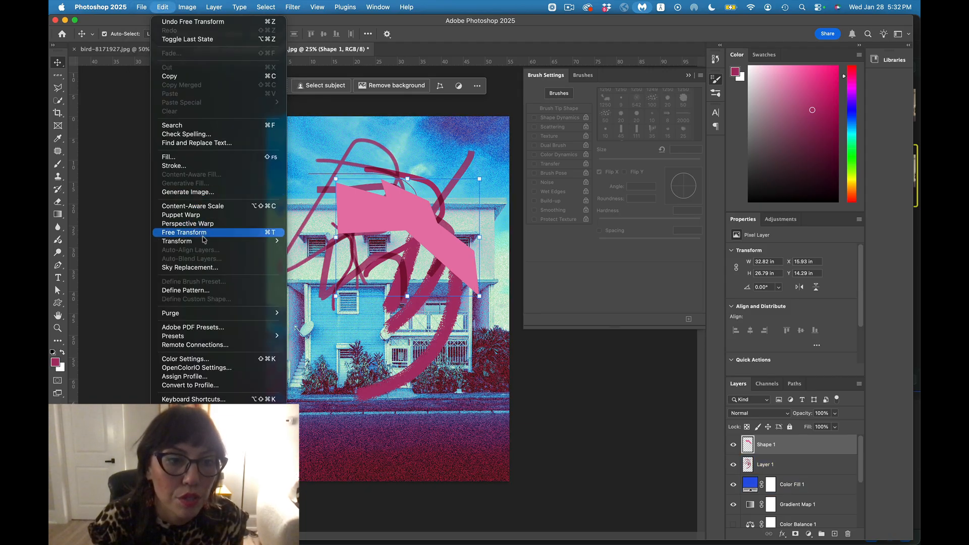
pyautogui.moveTo(206, 242)
pyautogui.click(343, 305)
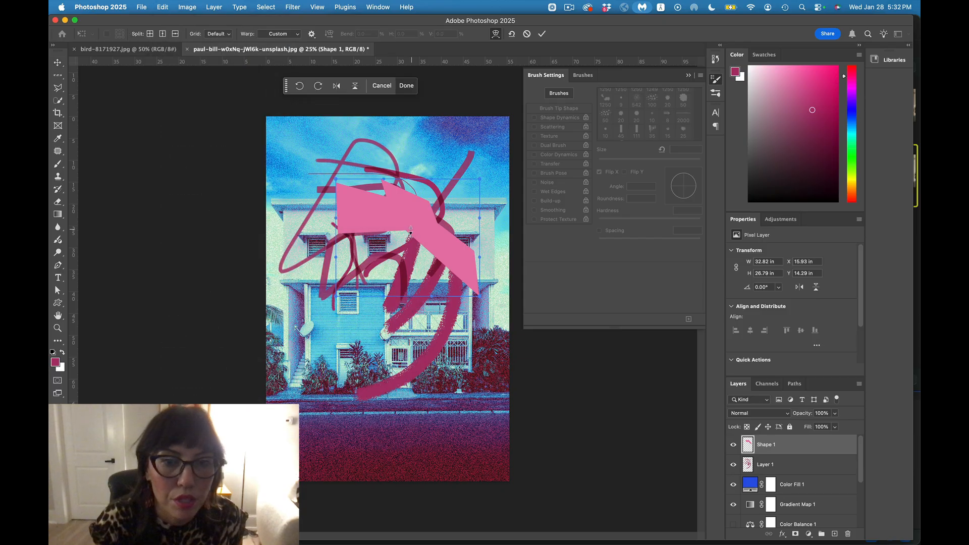
pyautogui.moveTo(336, 297); pyautogui.dragTo(350, 361)
pyautogui.moveTo(336, 222); pyautogui.dragTo(253, 284)
pyautogui.moveTo(482, 188); pyautogui.dragTo(523, 141)
pyautogui.moveTo(373, 206); pyautogui.dragTo(368, 266)
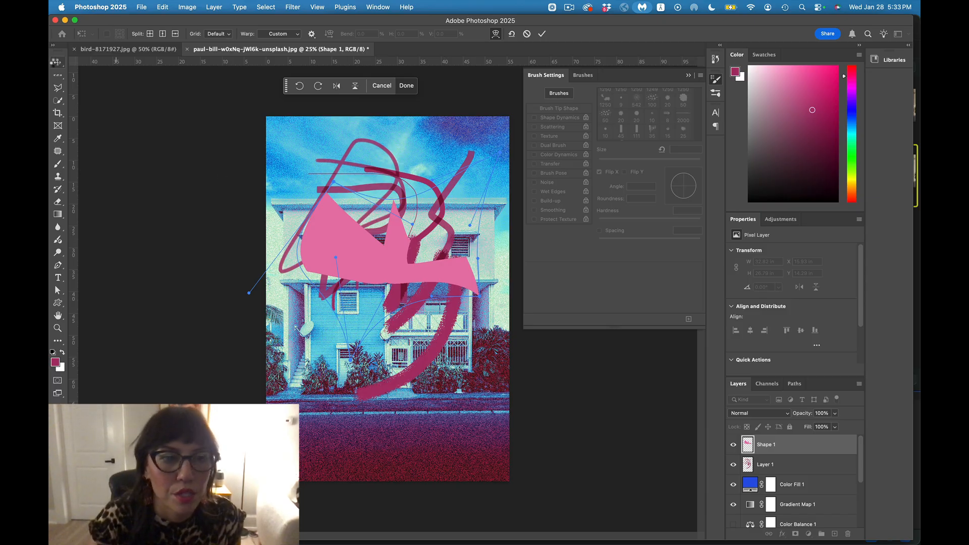
pyautogui.click(426, 449)
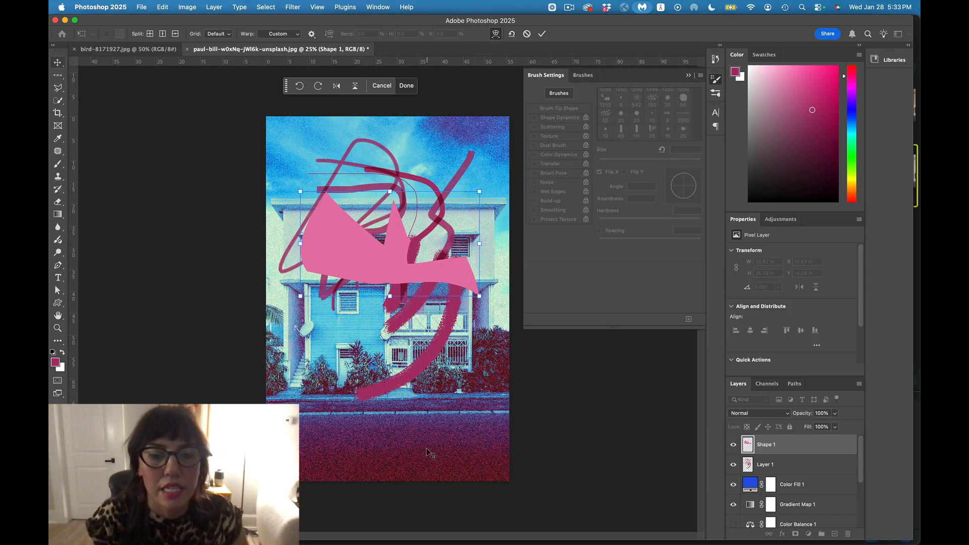
pyautogui.click(817, 446)
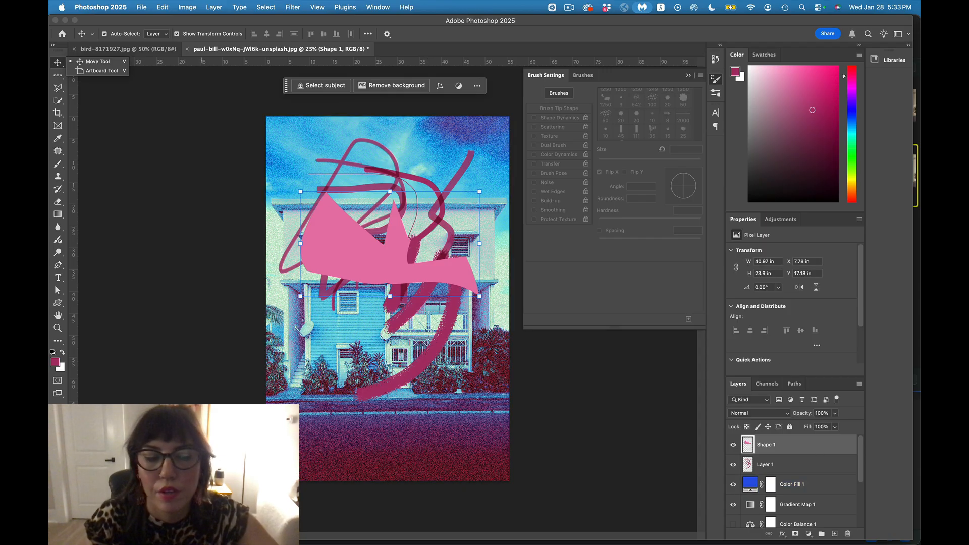
# - Switch to Adobe Stock in the Firefox browser and search its images for "texture paper watercolor"
pyautogui.moveTo(201, 543)
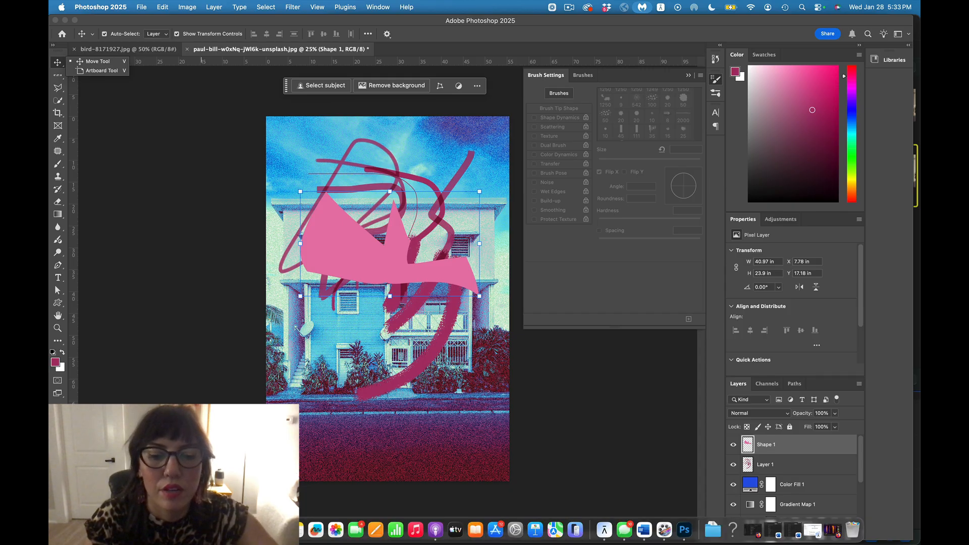
pyautogui.click(570, 7)
pyautogui.click(584, 35)
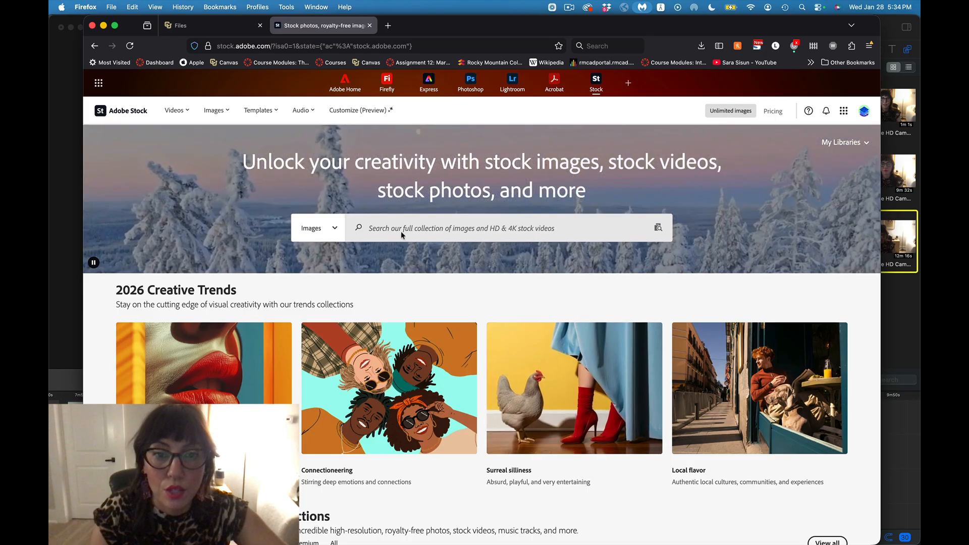
pyautogui.click(403, 229)
pyautogui.write('te')
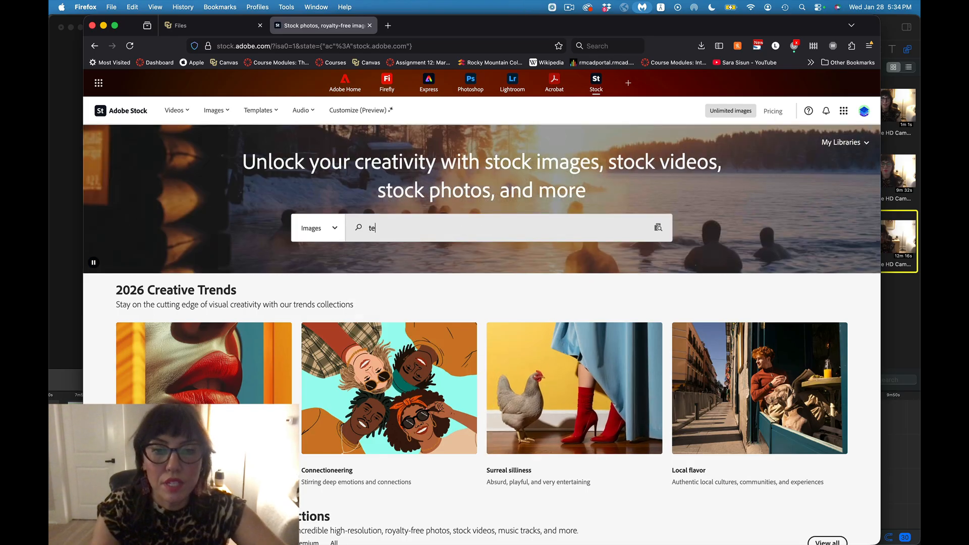
pyautogui.write('xture pa')
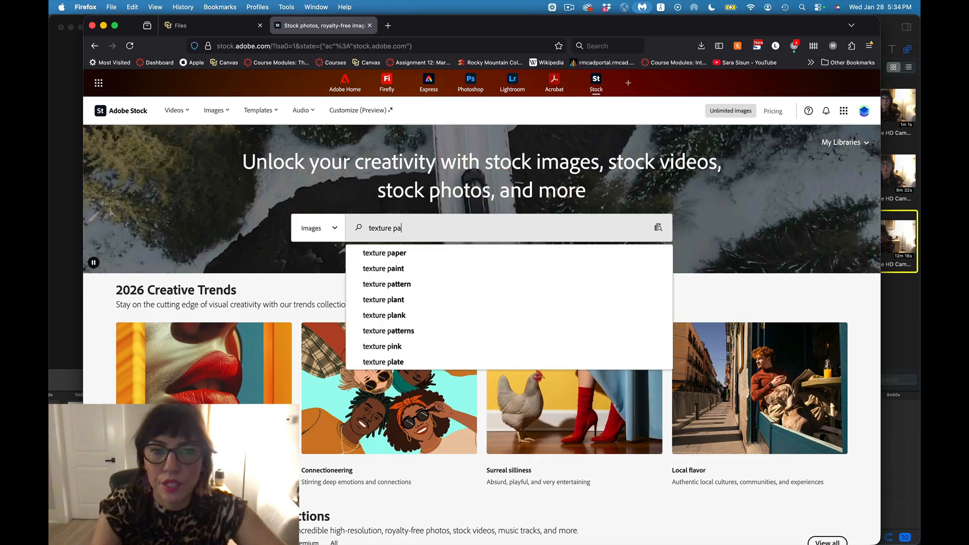
pyautogui.write('per watercolor')
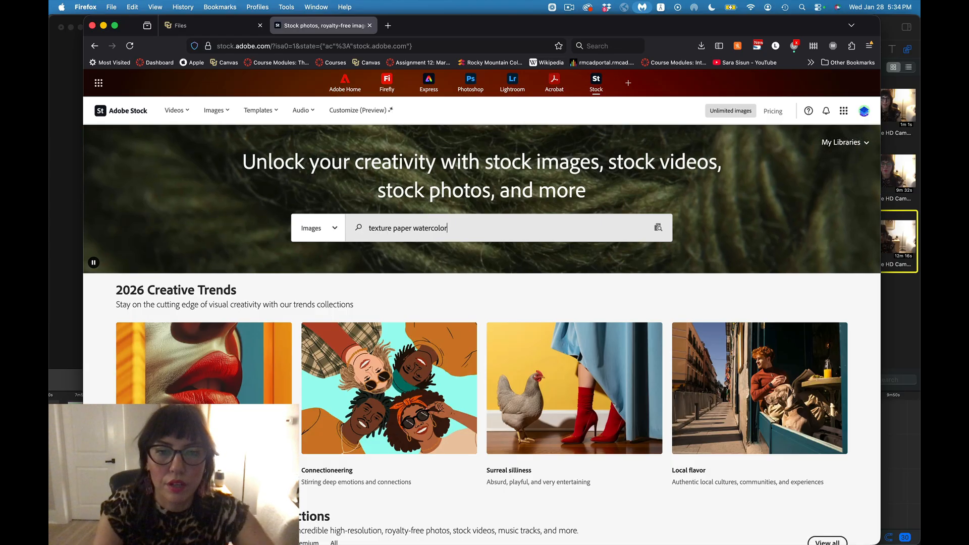
pyautogui.press('Return')
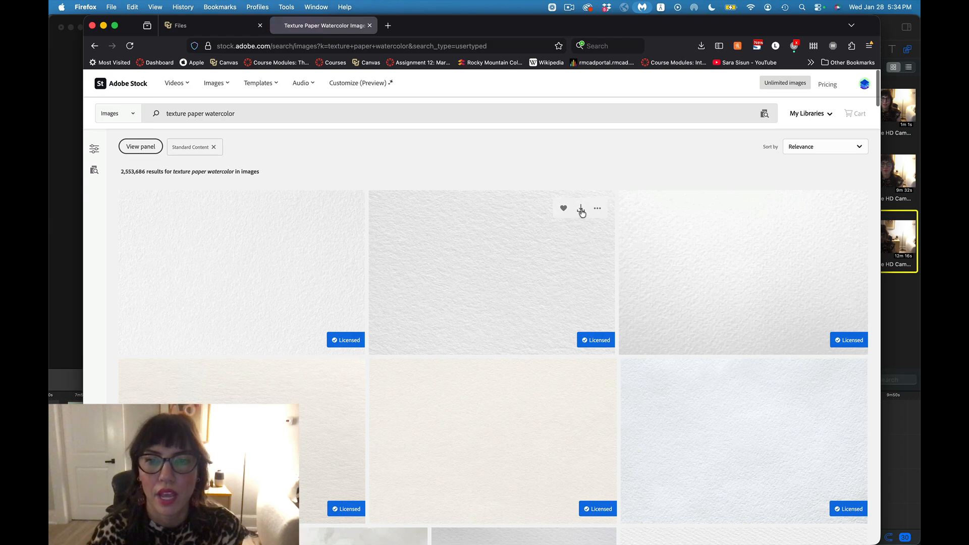
# - Browse the paper textures, download AdobeStock_106267755.jpeg, and show the downloaded file in its folder
pyautogui.scroll(-10, 558, 325)
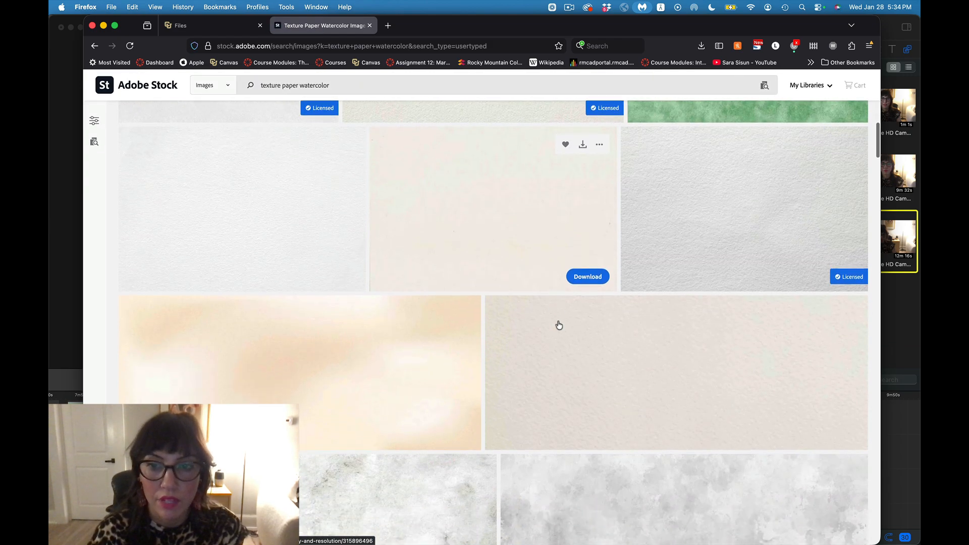
pyautogui.scroll(9, 559, 325)
pyautogui.scroll(4, 558, 324)
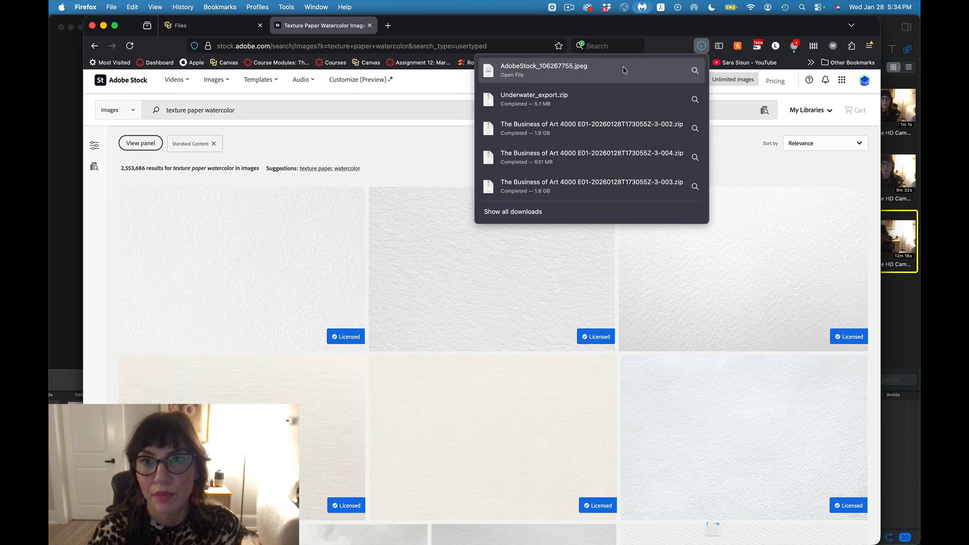
pyautogui.click(695, 71)
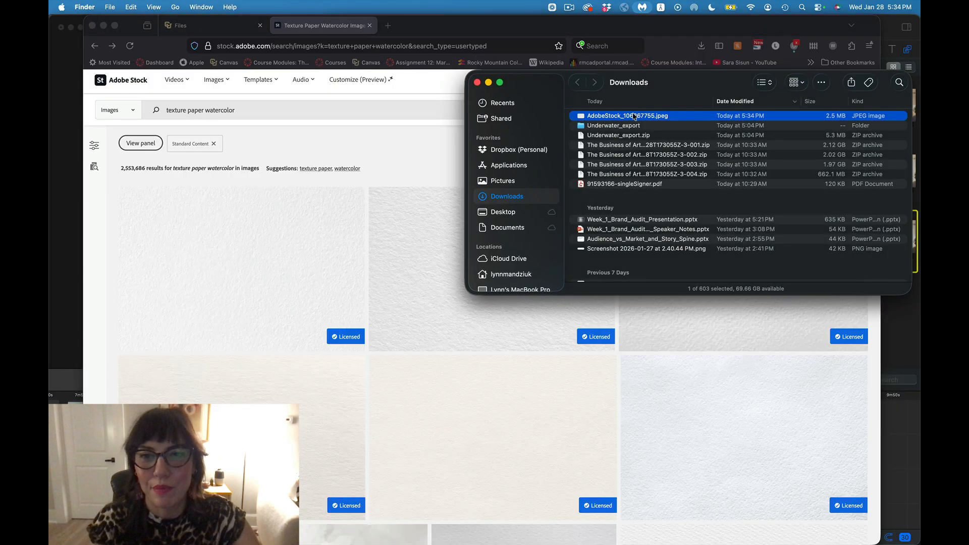
# - Open AdobeStock_106267755.jpeg in Adobe Photoshop 2025, accepting the Camera Raw settings as they are
pyautogui.rightClick(634, 119)
pyautogui.moveTo(656, 134)
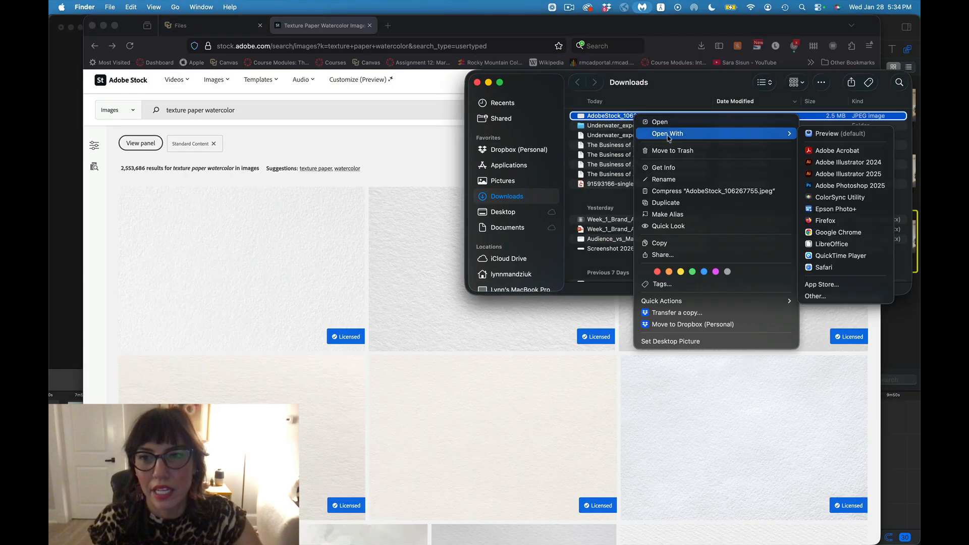
pyautogui.click(842, 186)
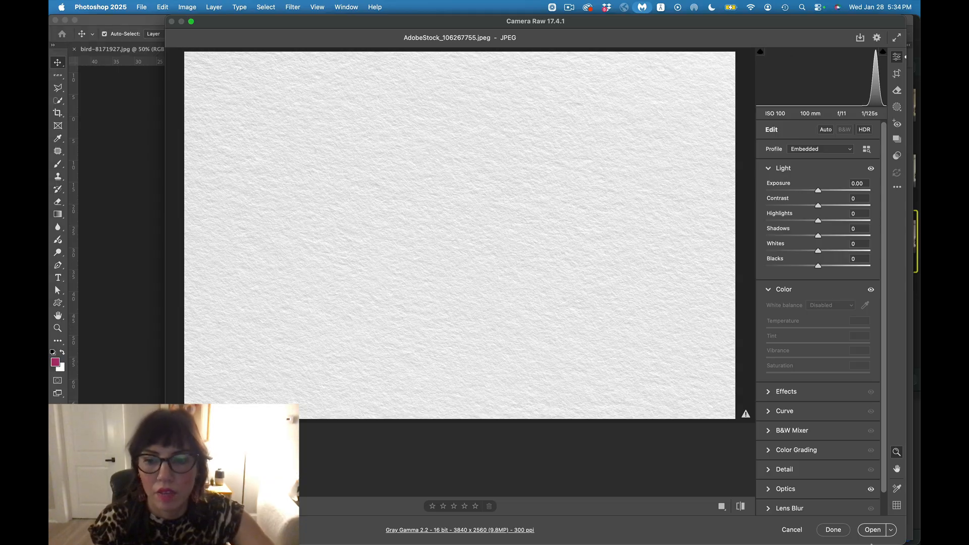
pyautogui.click(876, 534)
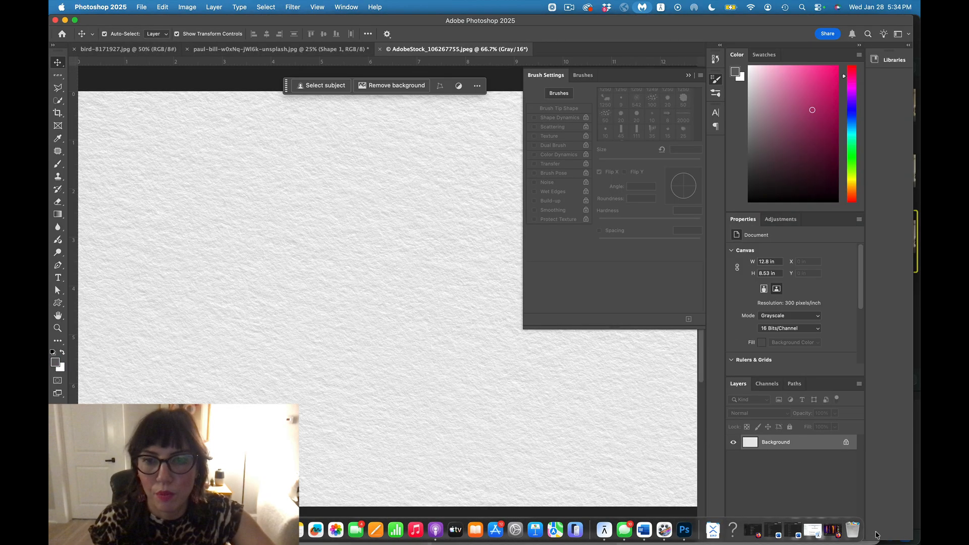
# - Copy the entire paper texture image and paste it as a new layer into the building photo document
pyautogui.press('super+a')
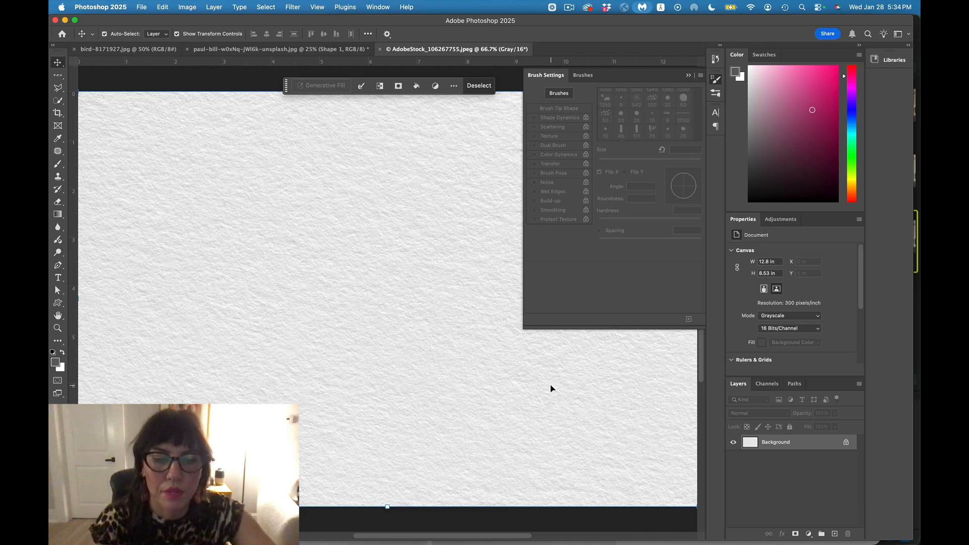
pyautogui.click(269, 49)
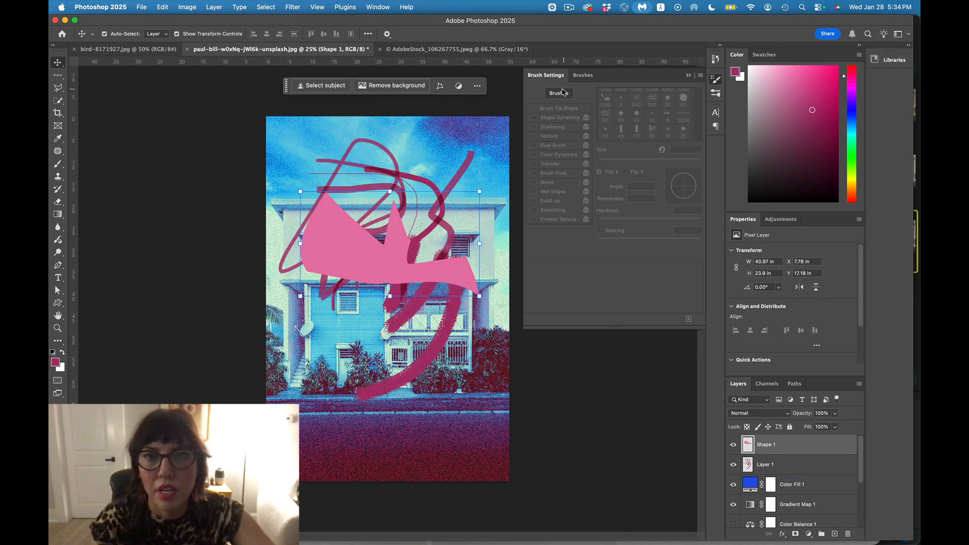
pyautogui.click(505, 51)
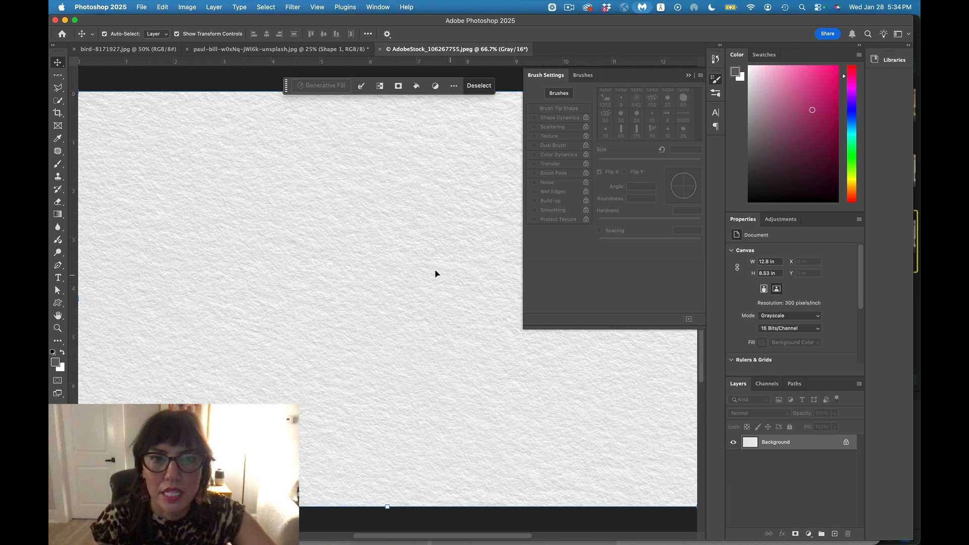
pyautogui.click(347, 49)
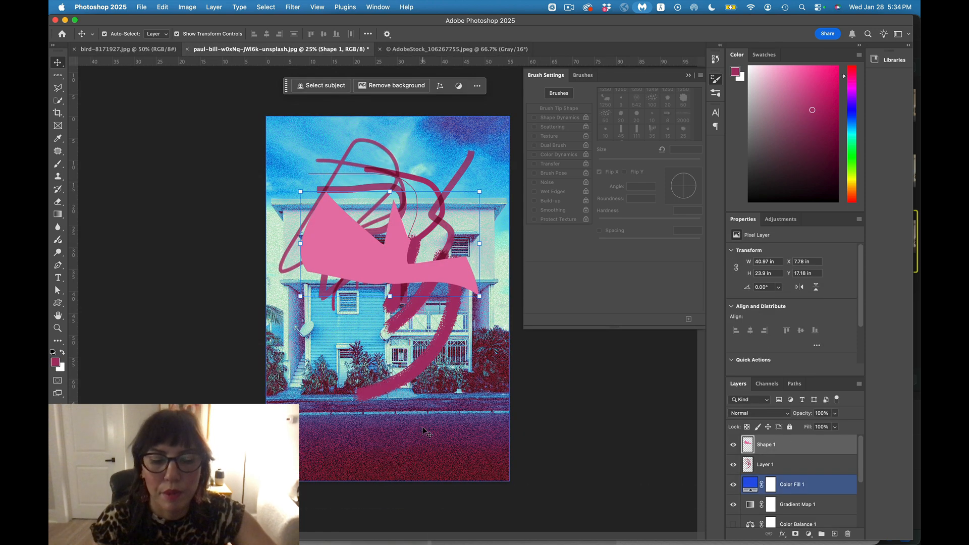
pyautogui.press('super+v')
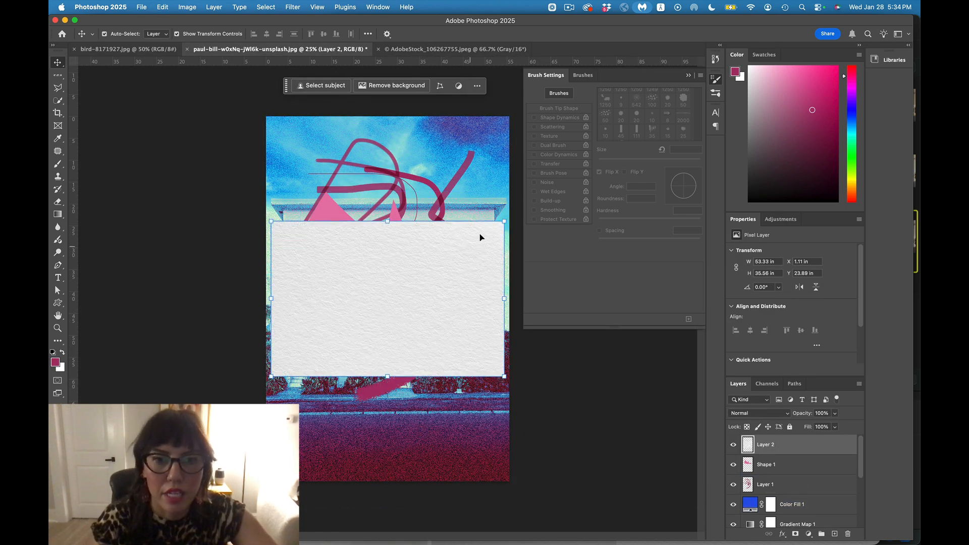
# - Rotate the paper texture upright, enlarge it to cover the whole photo, and set its blend mode to Linear Burn
pyautogui.press('super+t')
pyautogui.moveTo(260, 220); pyautogui.dragTo(209, 84)
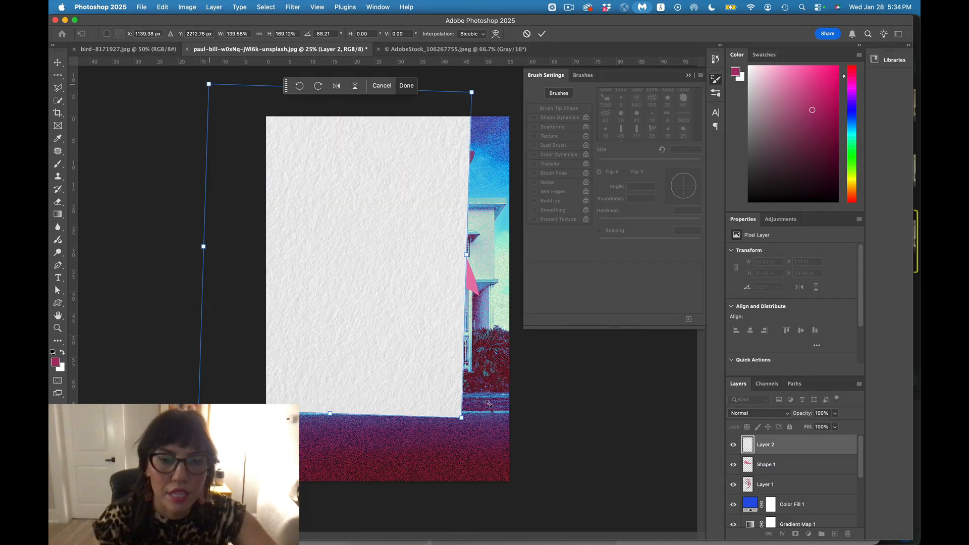
pyautogui.moveTo(504, 474); pyautogui.dragTo(520, 489)
pyautogui.press('Return')
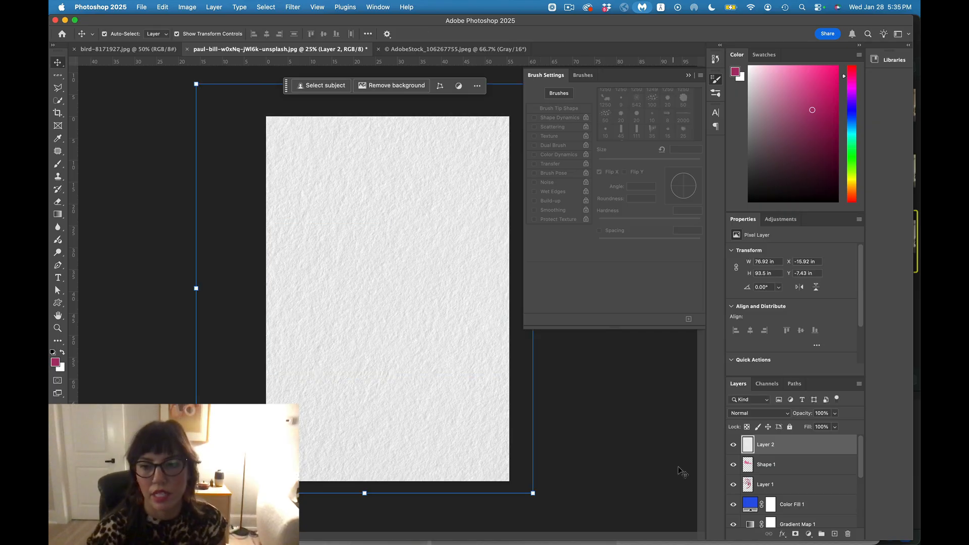
pyautogui.click(758, 414)
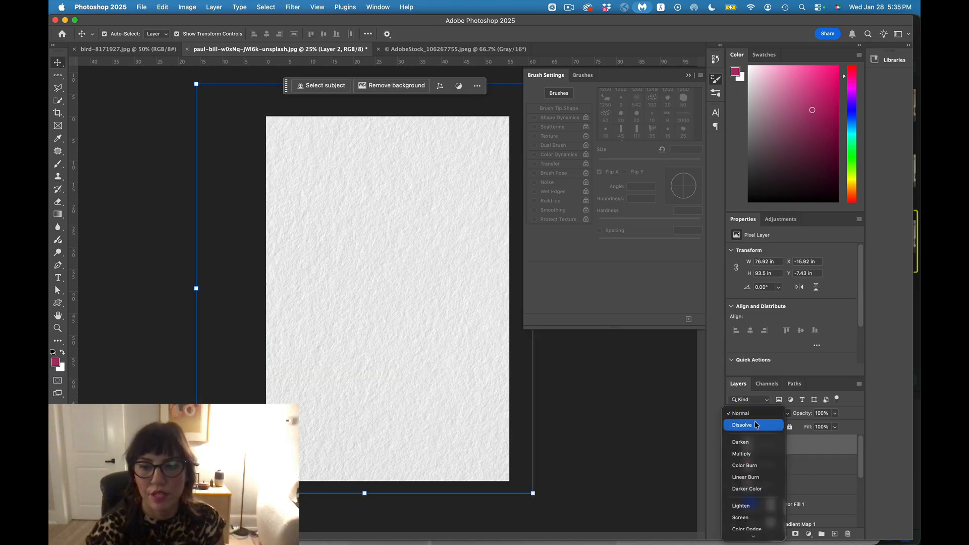
pyautogui.click(746, 477)
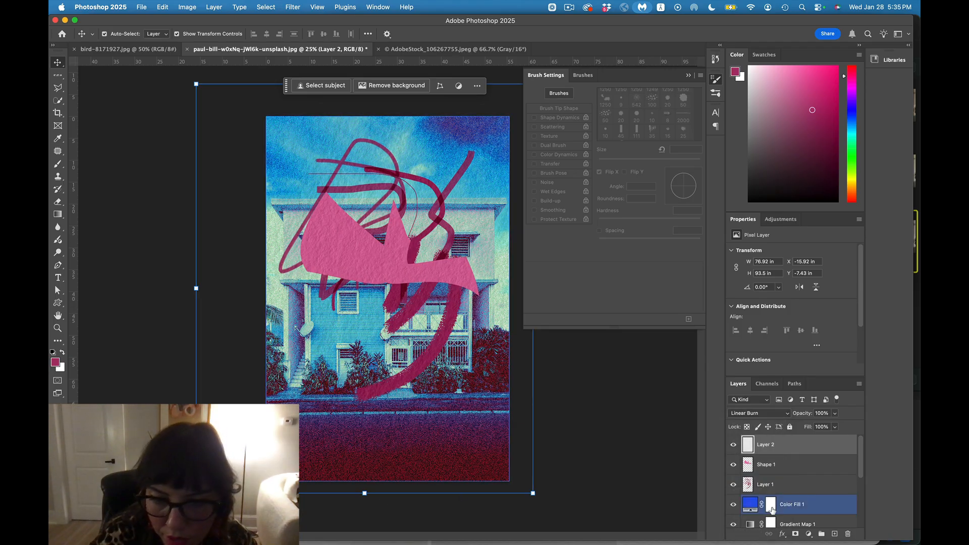
# - Hide the Gradient Map 1 adjustment layer
pyautogui.scroll(-2, 758, 499)
pyautogui.click(733, 481)
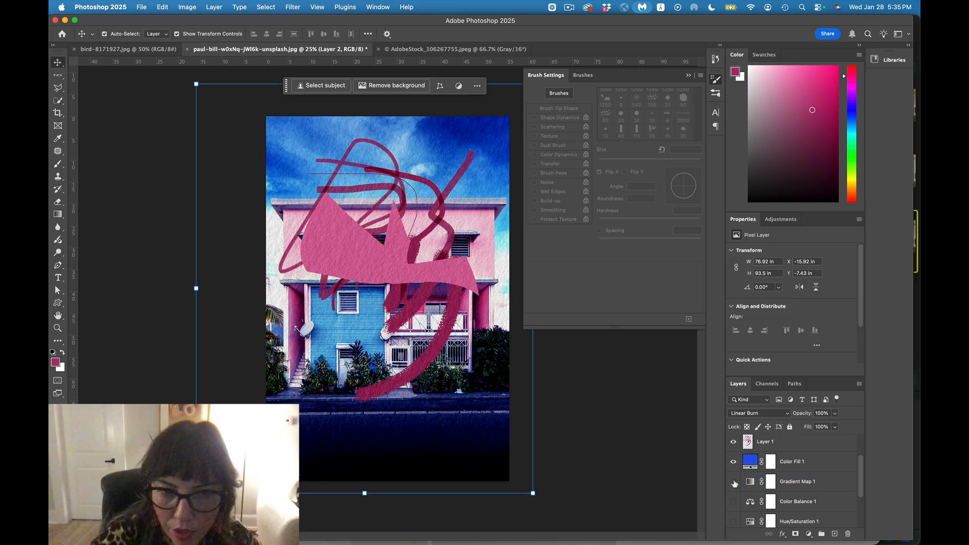
pyautogui.scroll(-2, 735, 483)
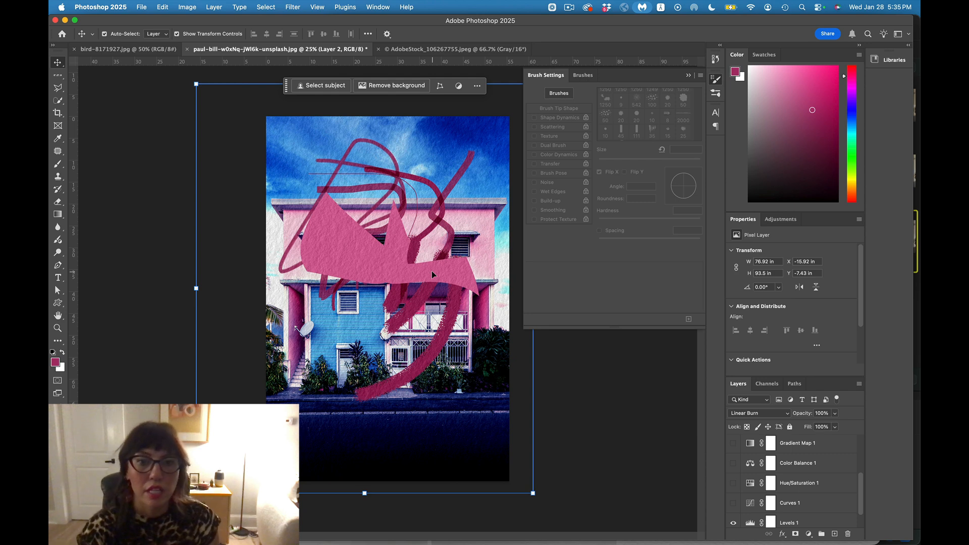
pyautogui.scroll(3, 842, 503)
pyautogui.click(790, 485)
pyautogui.click(367, 245)
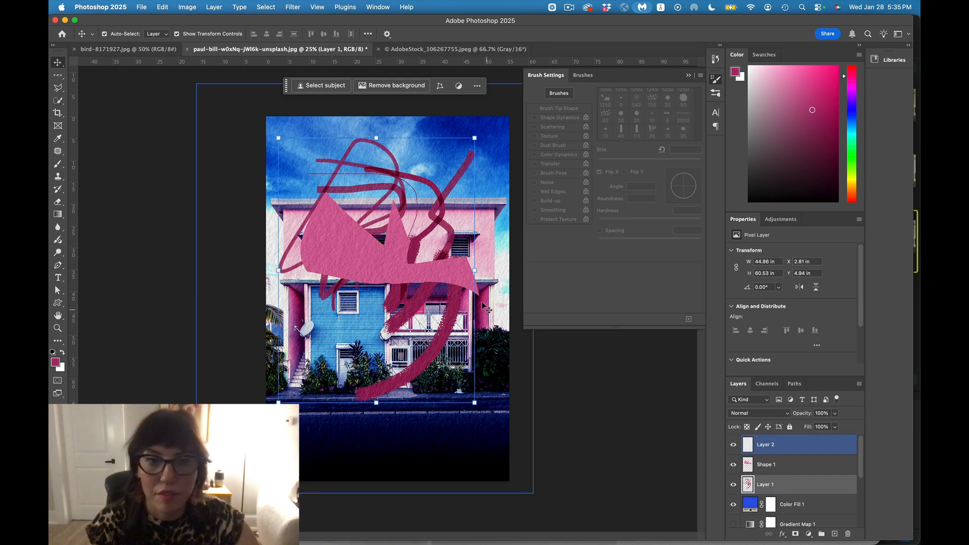
pyautogui.moveTo(366, 244); pyautogui.dragTo(373, 336)
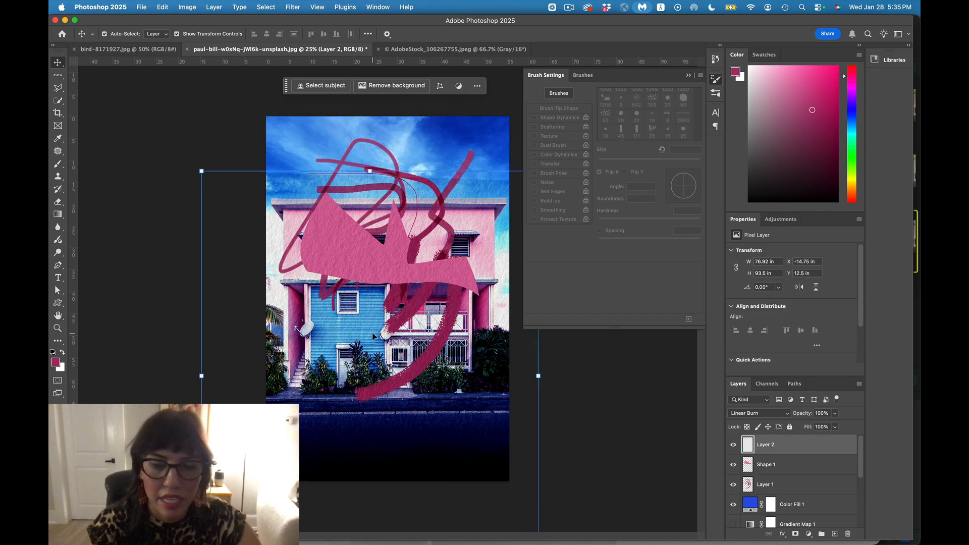
pyautogui.press('super+z')
# - Transform Shape 1 and Layer 1 together, scaling them to about 136% width and 108% height, and place them over the photo's upper part
pyautogui.click(791, 468)
pyautogui.click(793, 485)
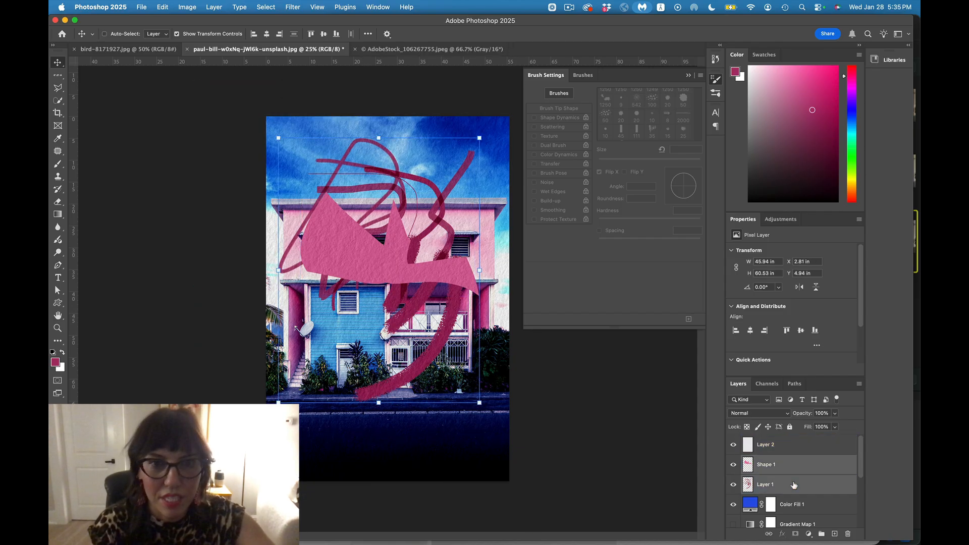
pyautogui.press('super+t')
pyautogui.moveTo(371, 245); pyautogui.dragTo(378, 392)
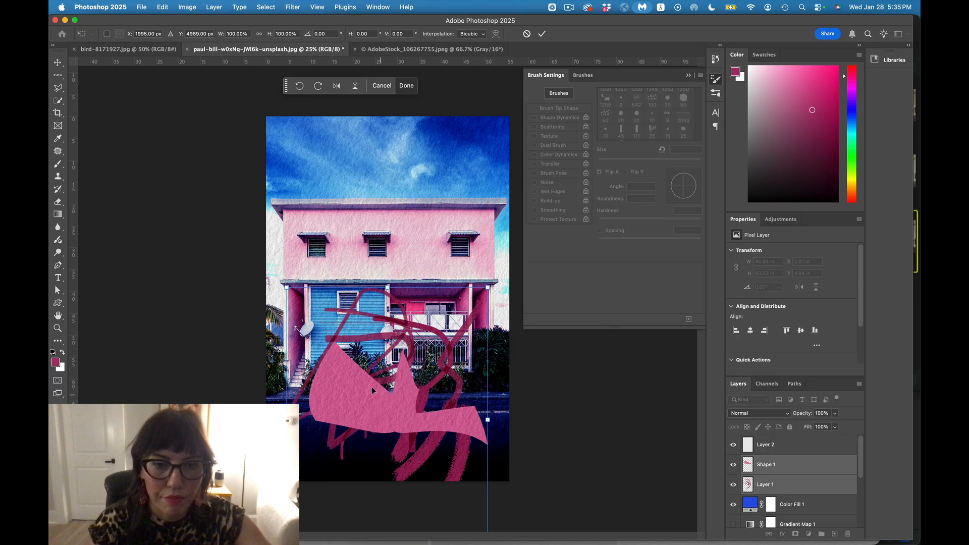
pyautogui.moveTo(286, 287); pyautogui.dragTo(214, 266)
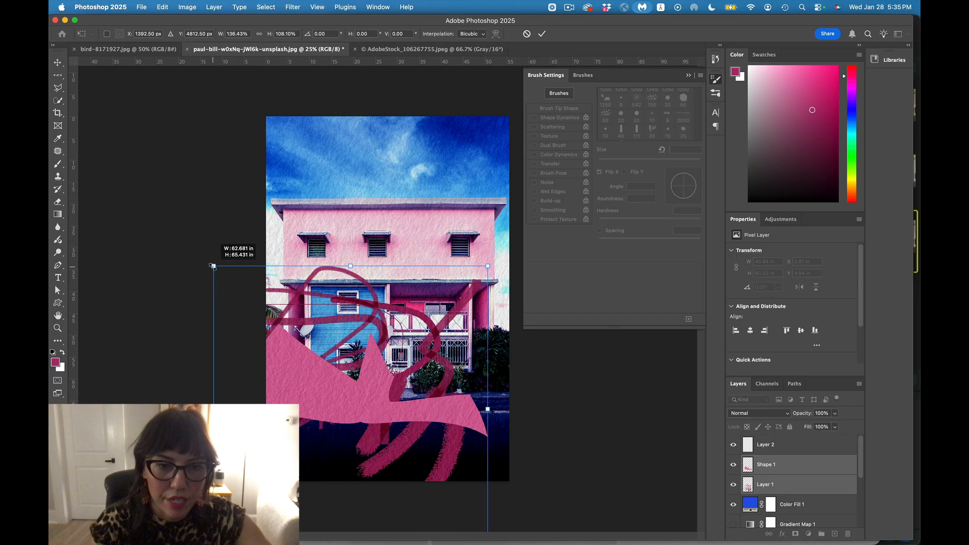
pyautogui.moveTo(363, 408); pyautogui.dragTo(372, 226)
pyautogui.press('Return')
pyautogui.click(316, 240)
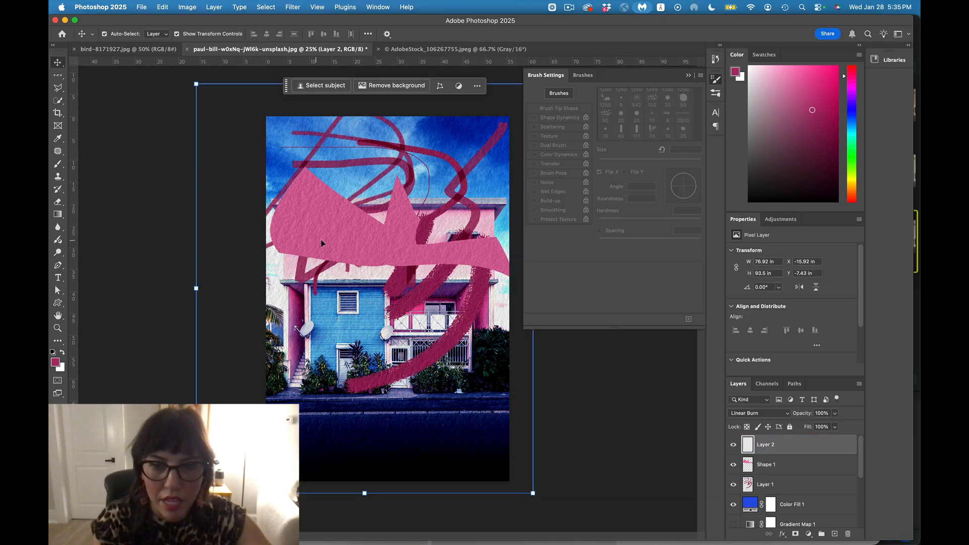
# - Move the pink Shape 1 down to the photo's bottom, narrow it to about 76% width, and center it horizontally
pyautogui.click(786, 470)
pyautogui.press('super+t')
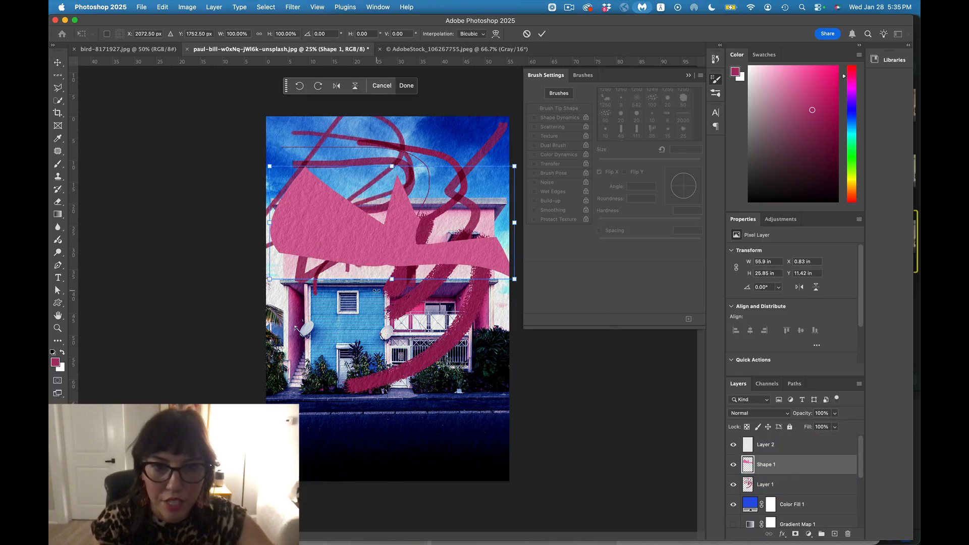
pyautogui.moveTo(365, 243); pyautogui.dragTo(362, 428)
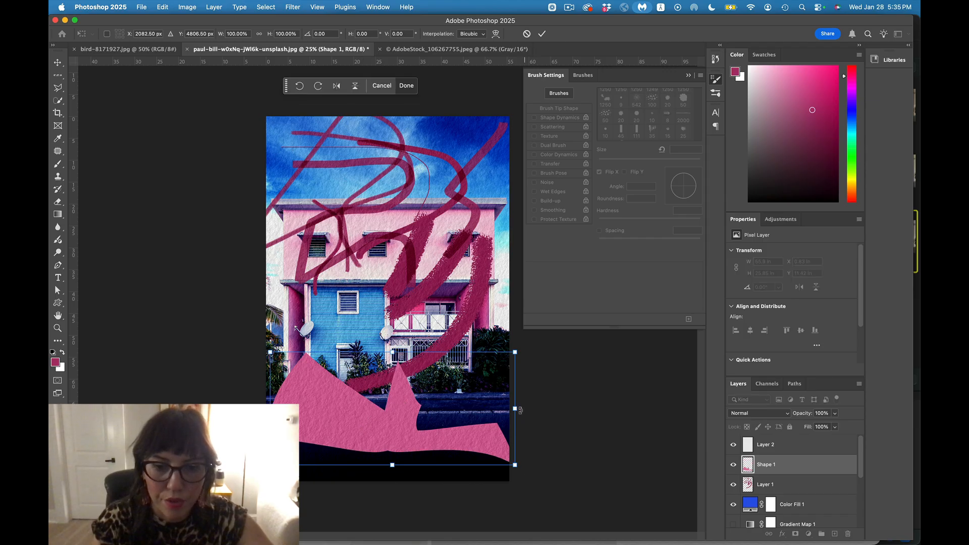
pyautogui.moveTo(515, 409); pyautogui.dragTo(456, 409)
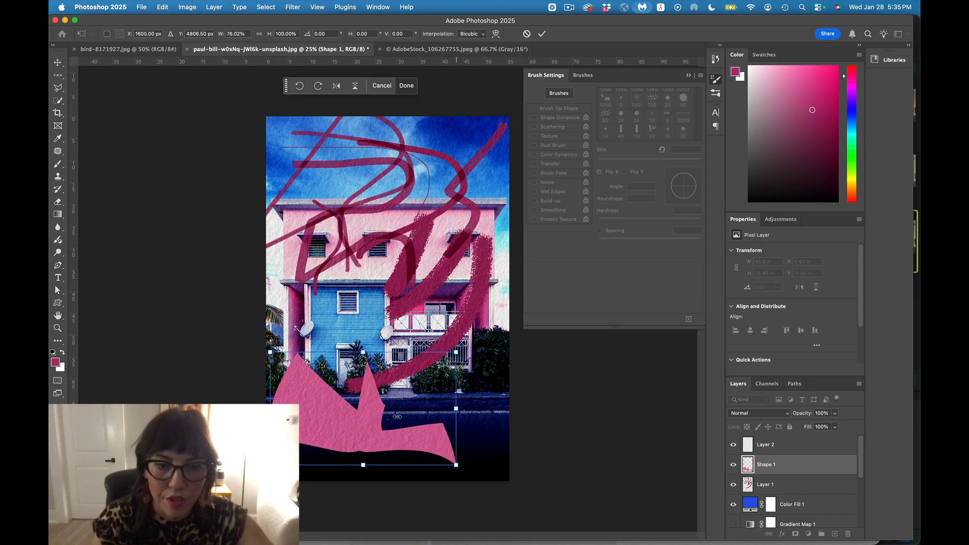
pyautogui.moveTo(360, 422); pyautogui.dragTo(391, 422)
pyautogui.press('Return')
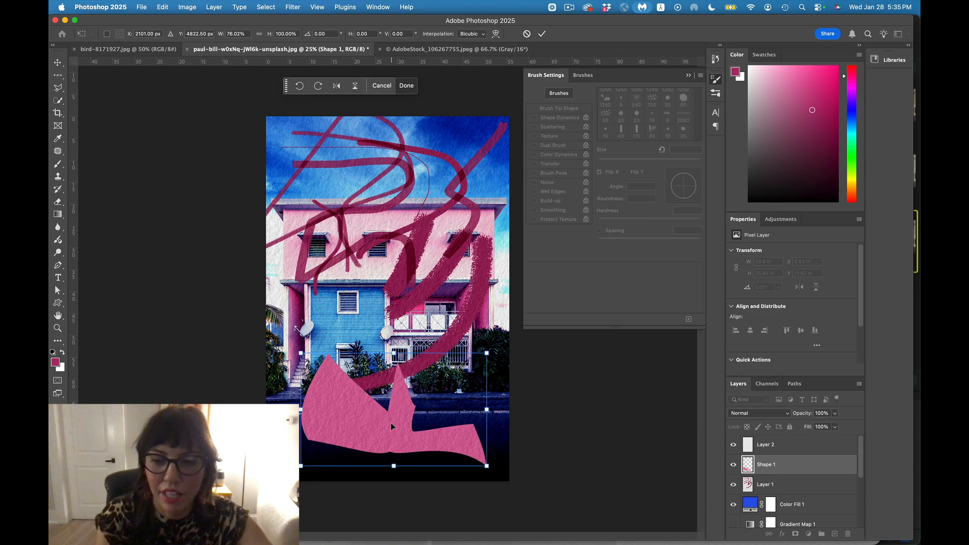
# - Set the blend mode of the brush-stroke layer, Layer 1, to Screen
pyautogui.click(768, 485)
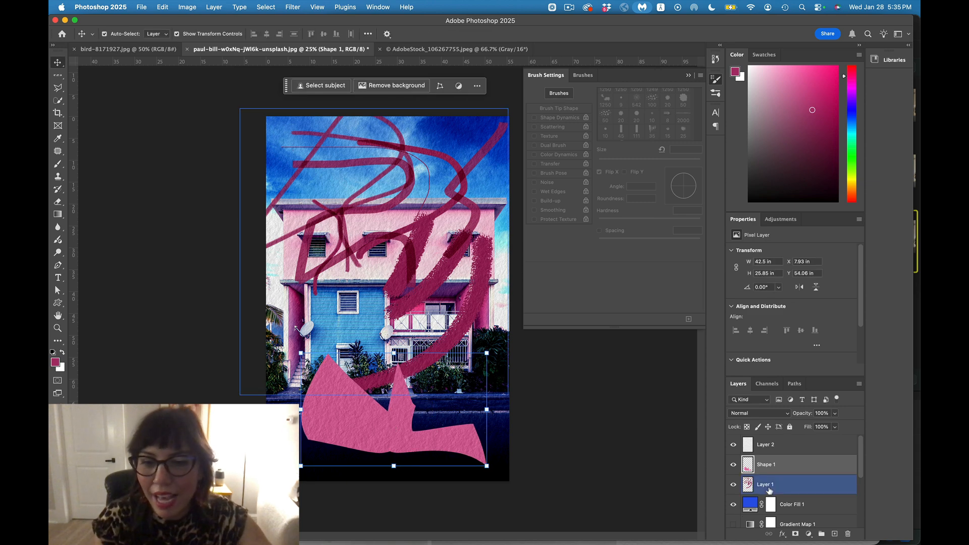
pyautogui.click(767, 414)
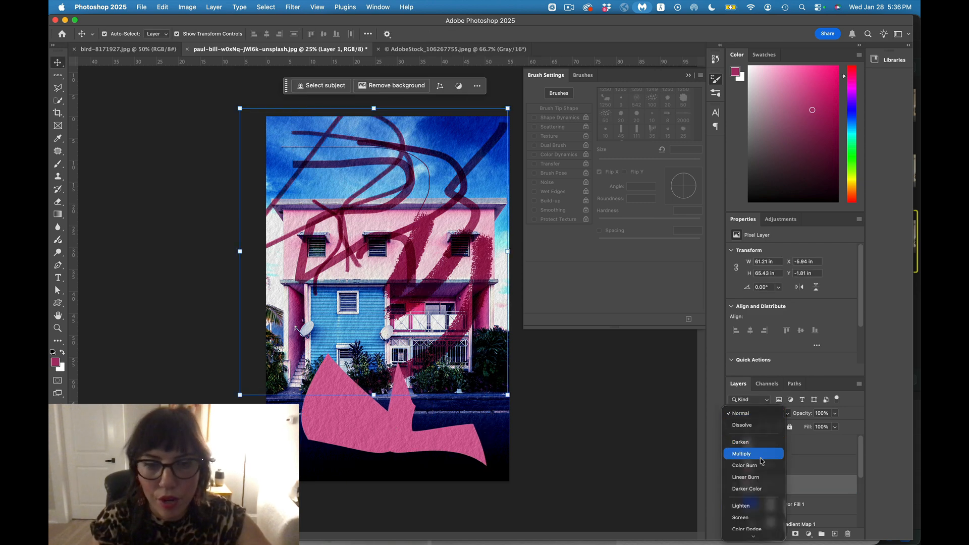
pyautogui.click(760, 516)
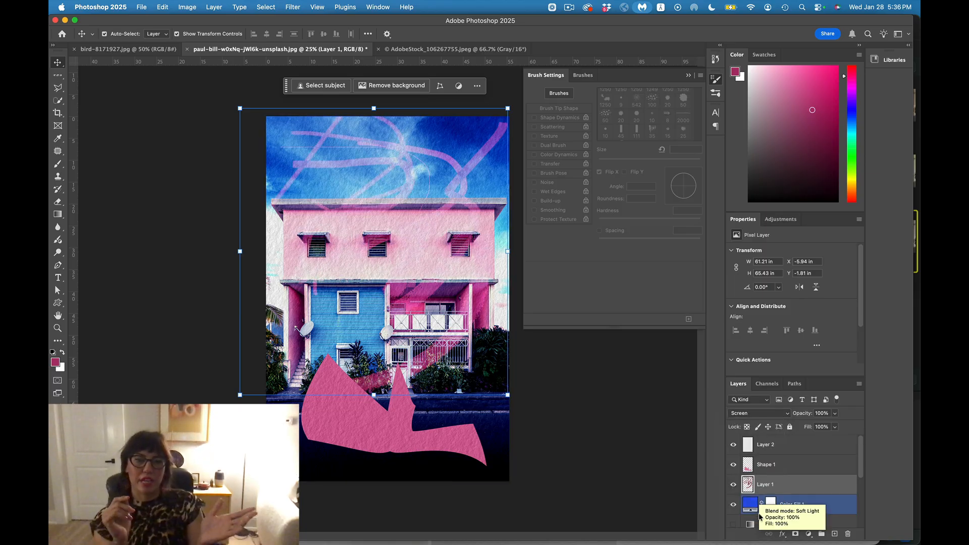